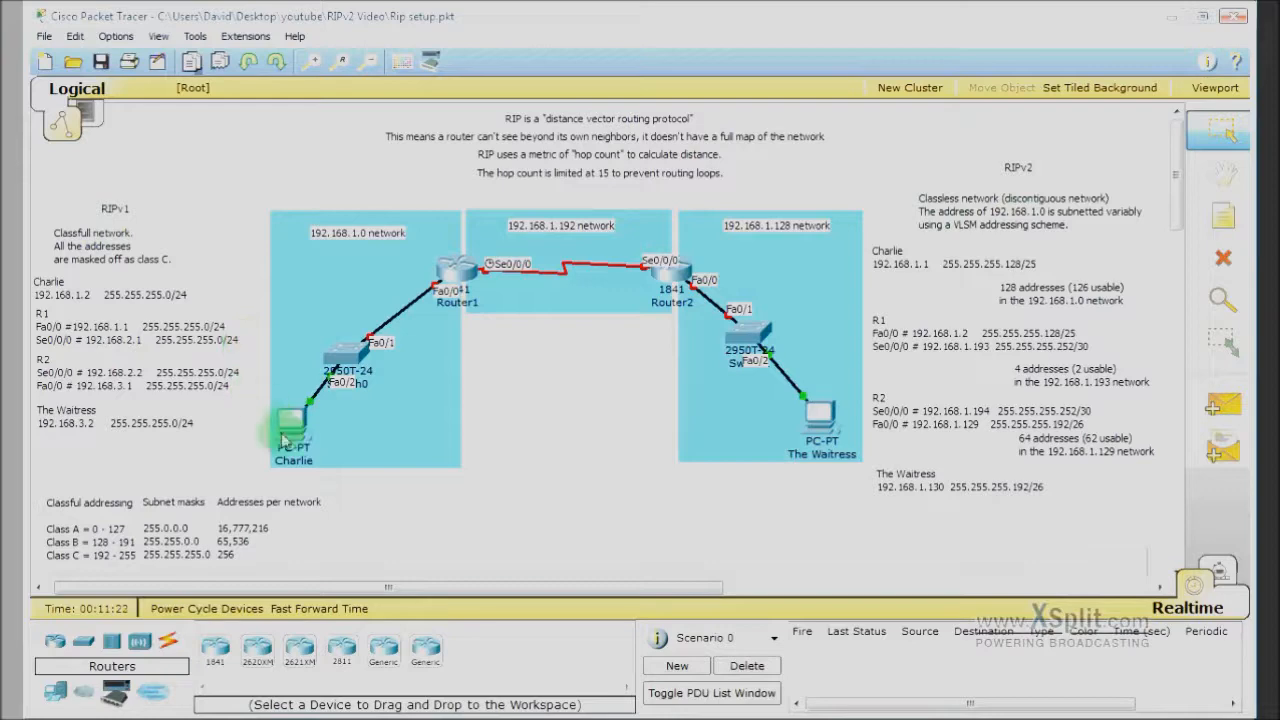
Step: Give the Charlie PC the static IP address 192.168.1.1 with subnet mask 255.255.255.128
click(295, 432)
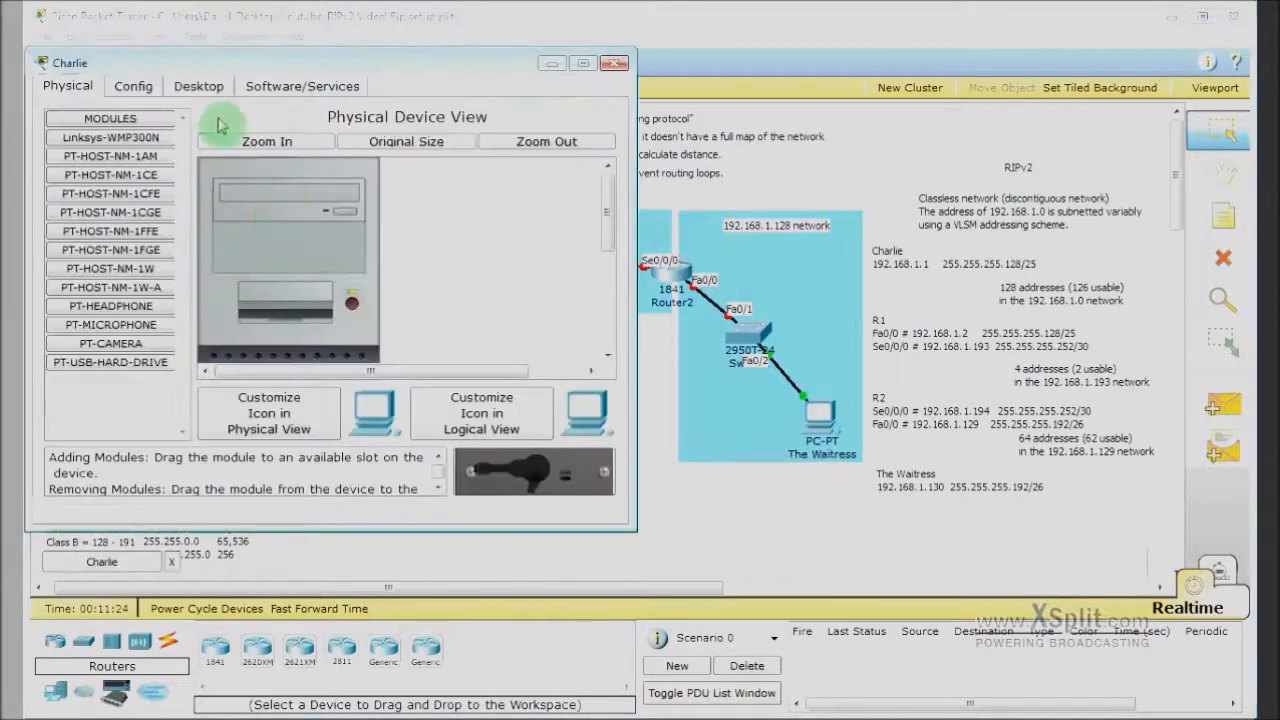
click(198, 86)
click(125, 140)
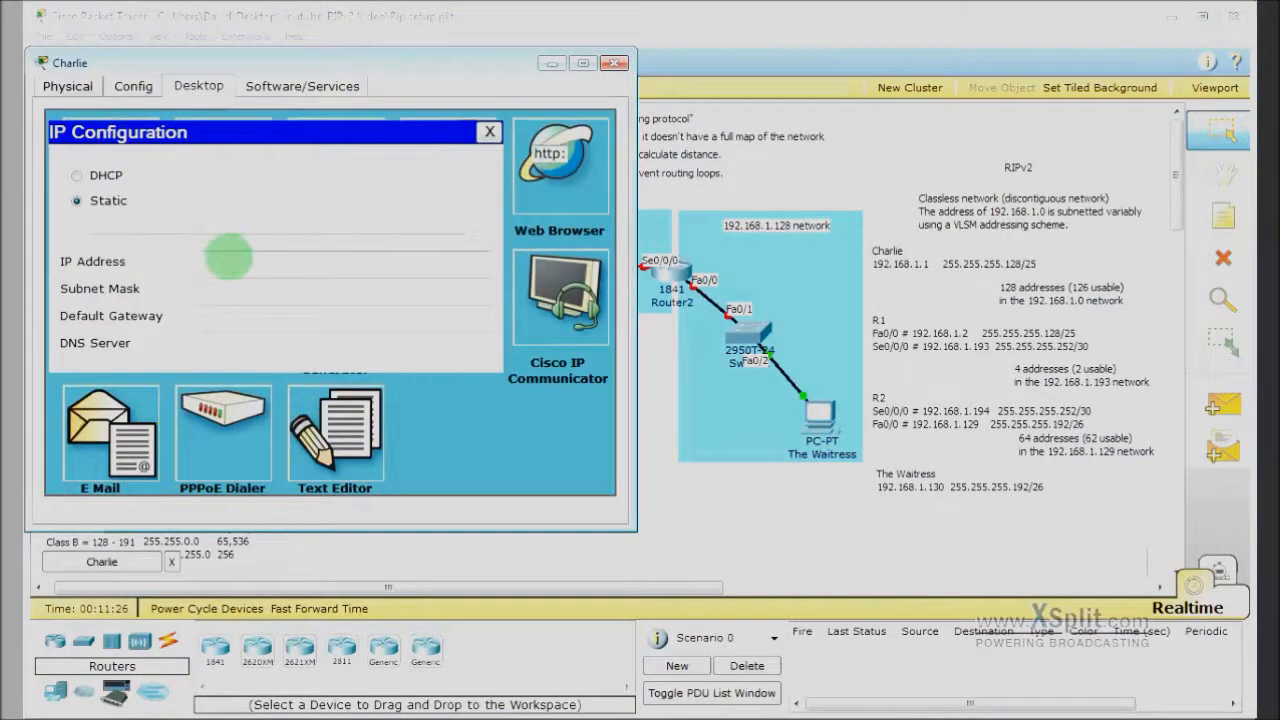
text(192.168.1.1)
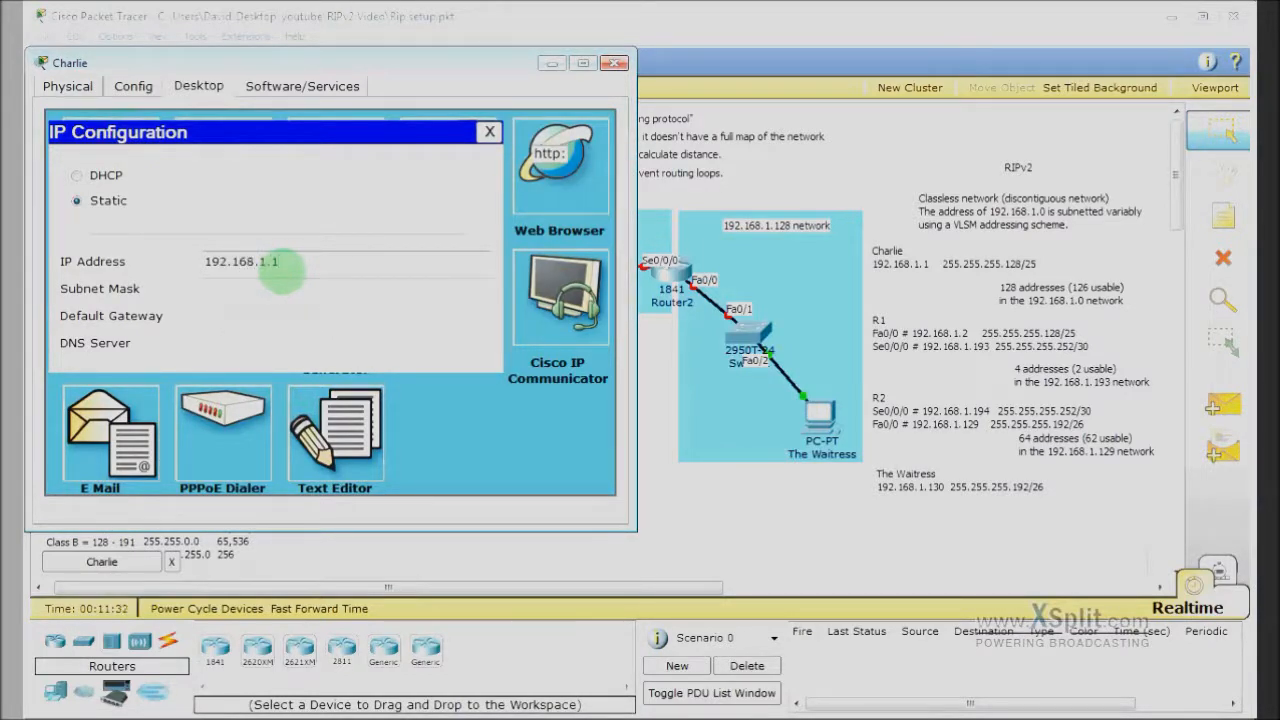
key(Tab)
key(End)
key(BackSpace)
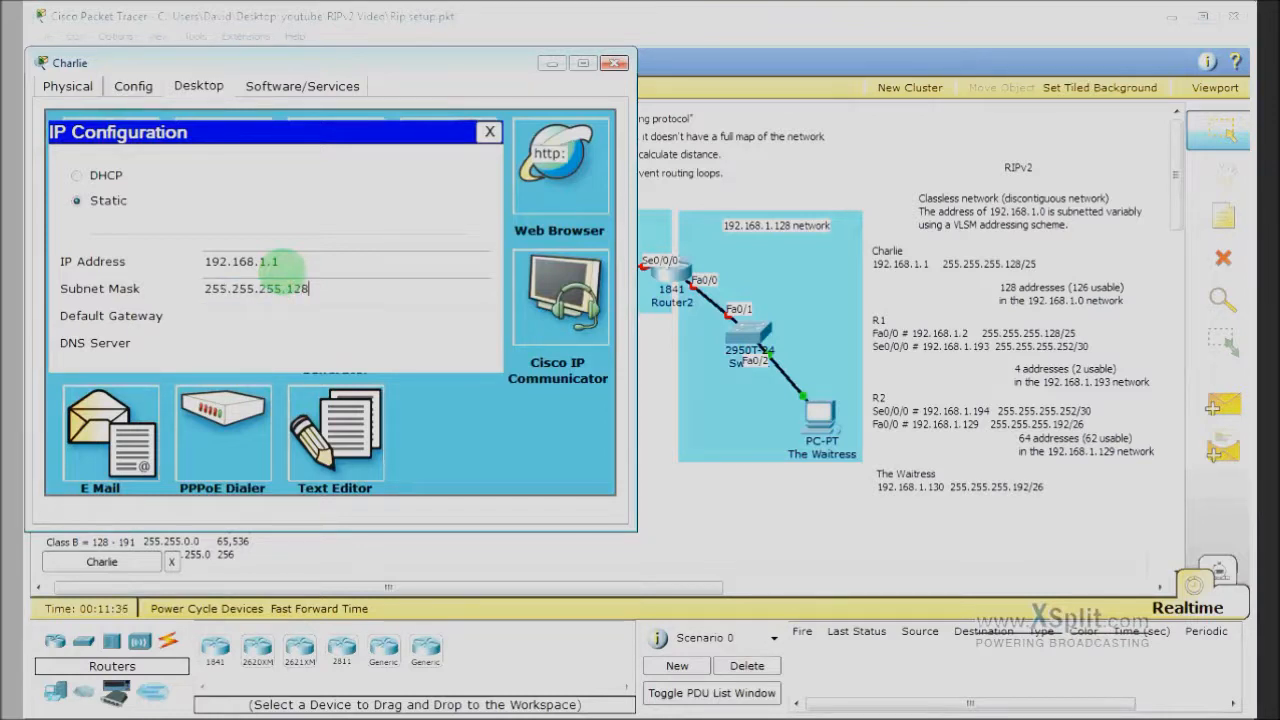
Step: Set the Charlie PC's default gateway to 192.168.1.2 and close its configuration
double_click(362, 48)
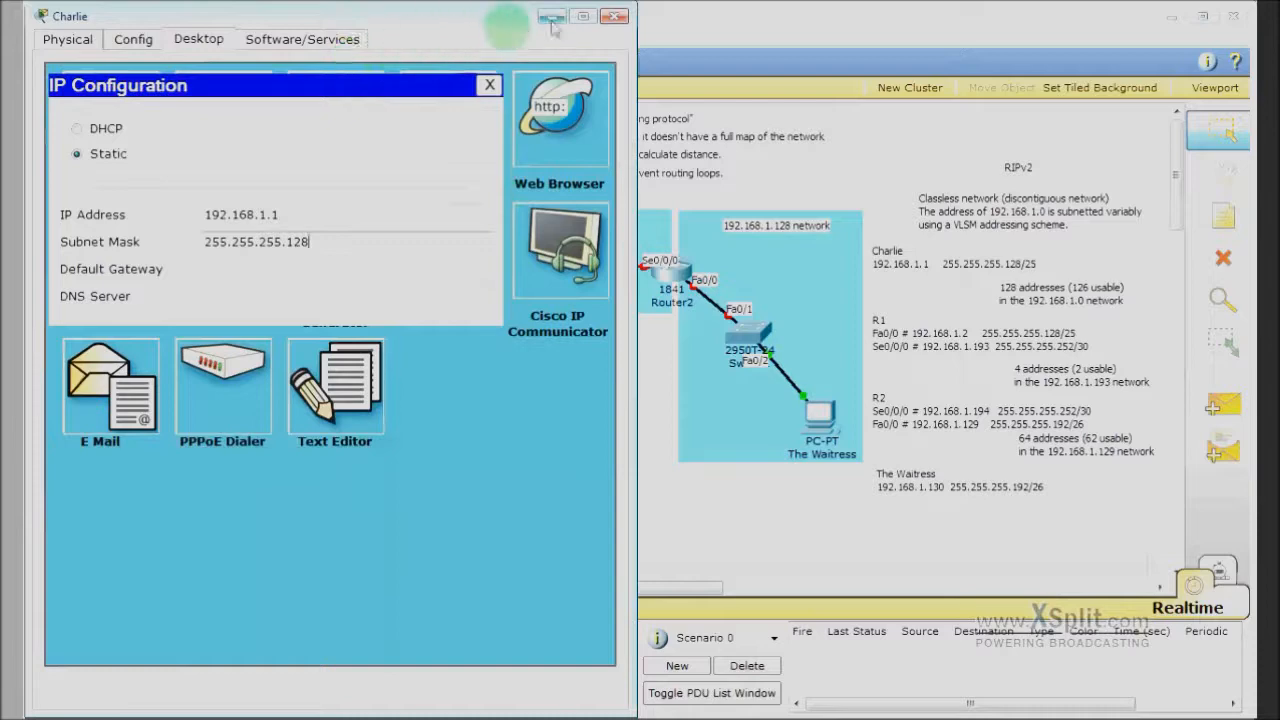
drag(440, 24, 627, 94)
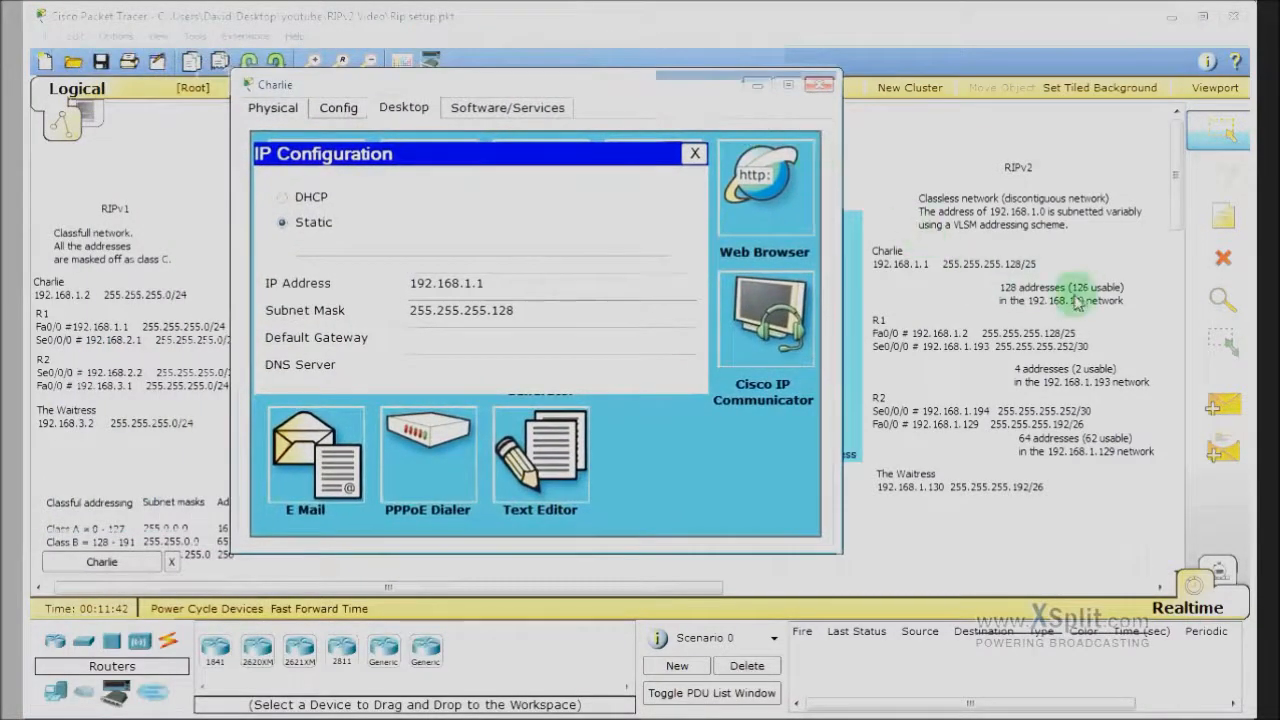
click(500, 337)
key(Tab)
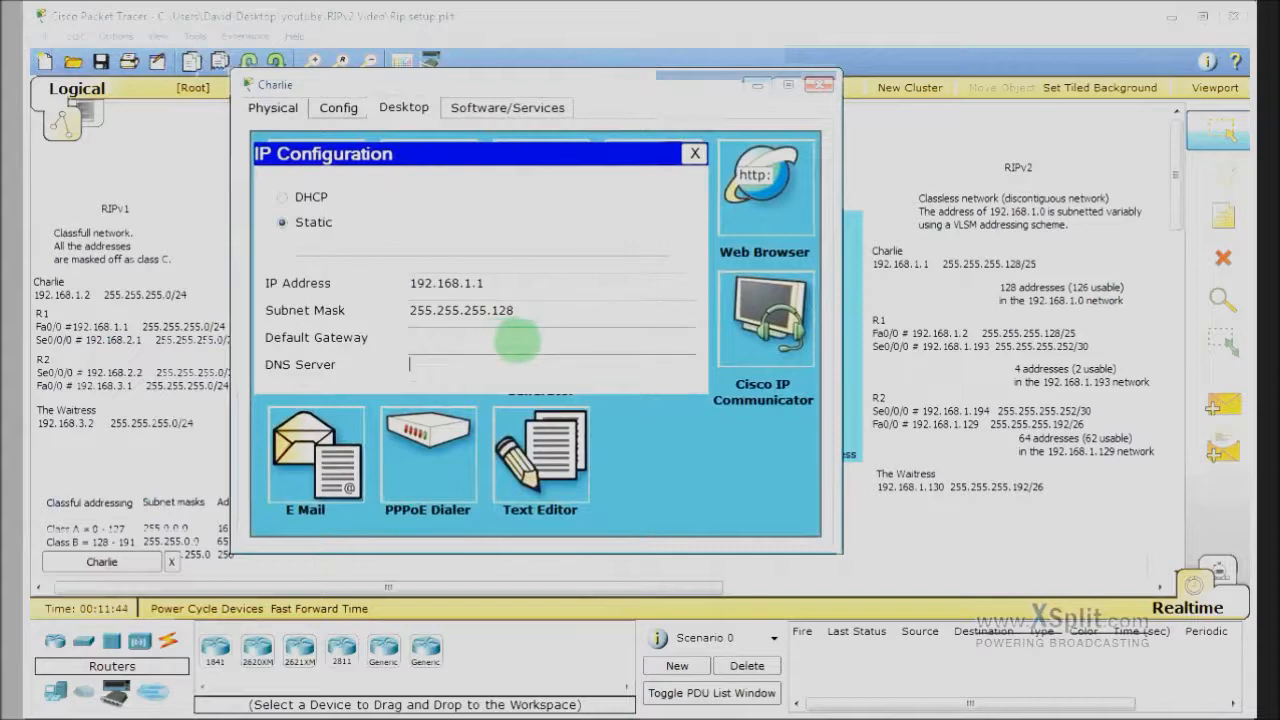
click(516, 341)
text(192.168.1.2)
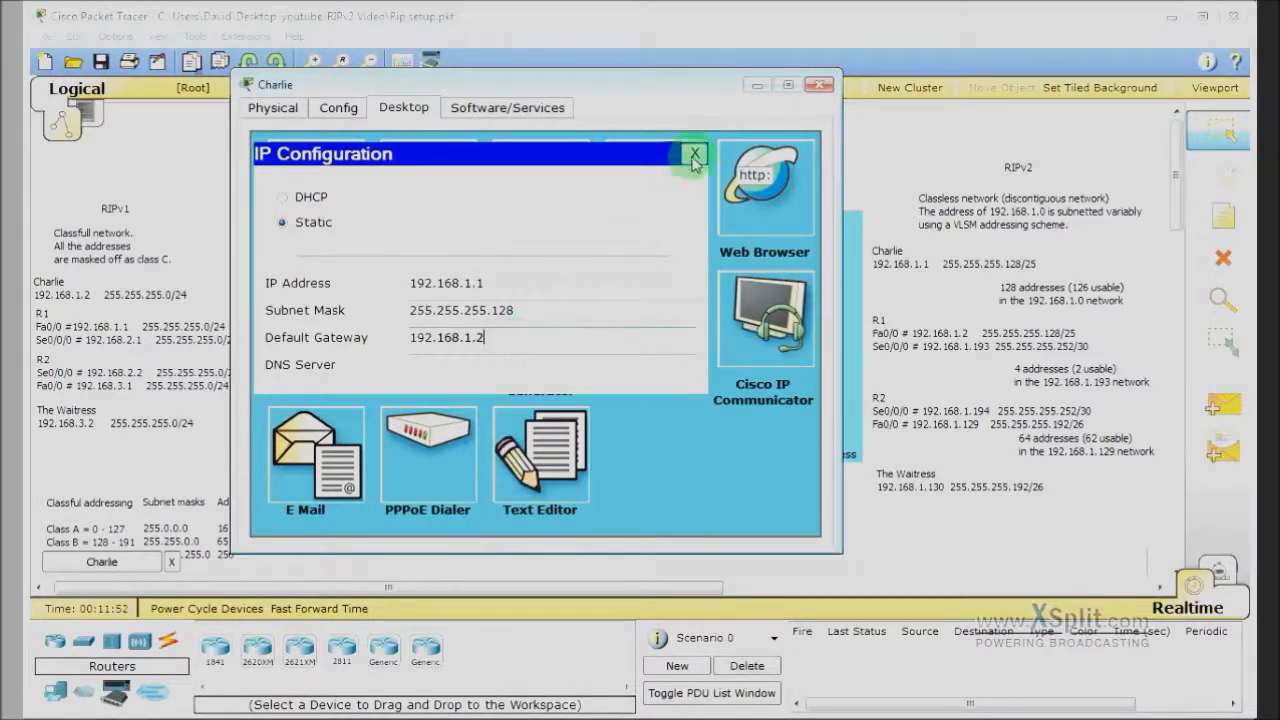
click(694, 153)
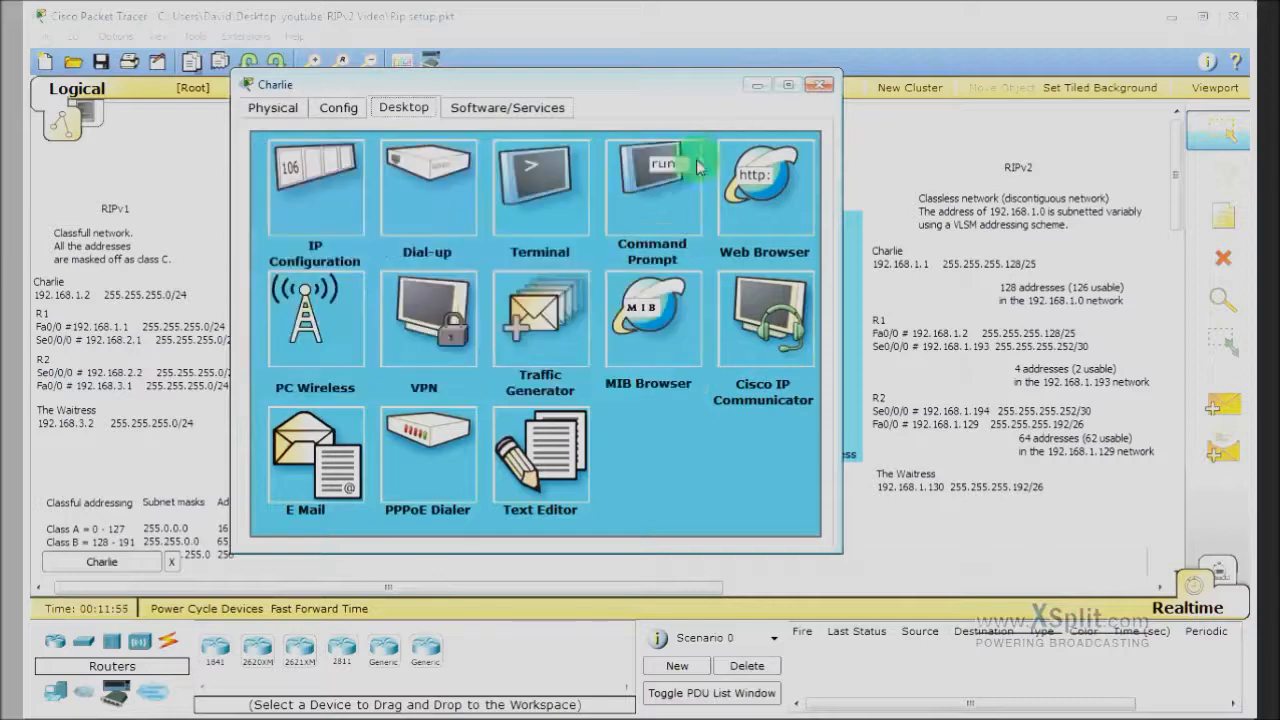
click(820, 88)
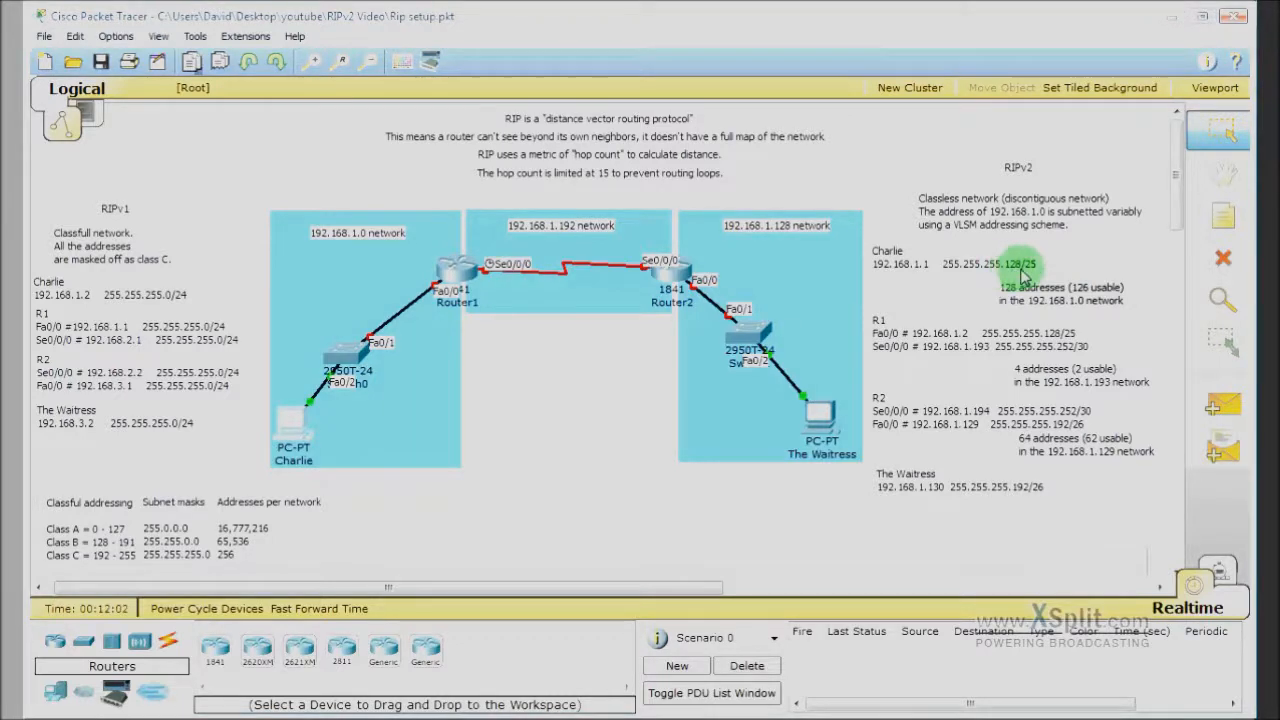
Step: Open Router1's command line and enter global configuration mode through privileged mode
mouse_move(668, 272)
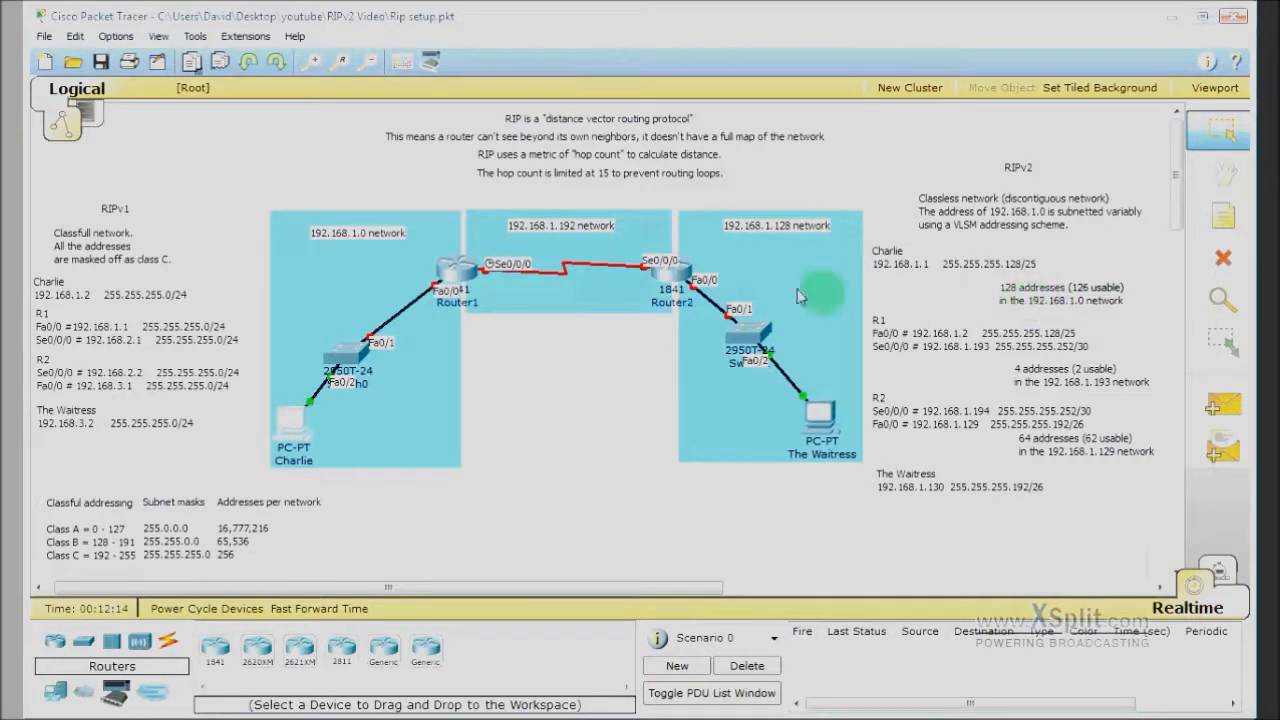
click(462, 272)
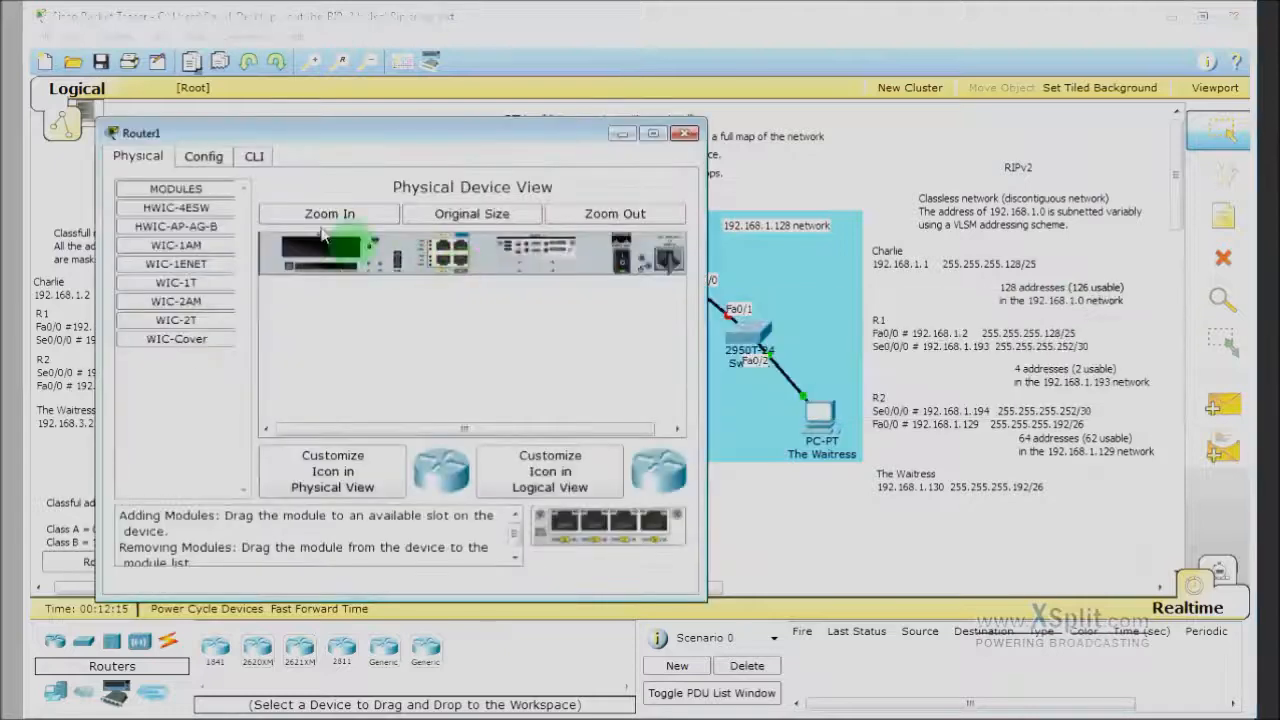
click(254, 156)
drag(400, 134, 834, 119)
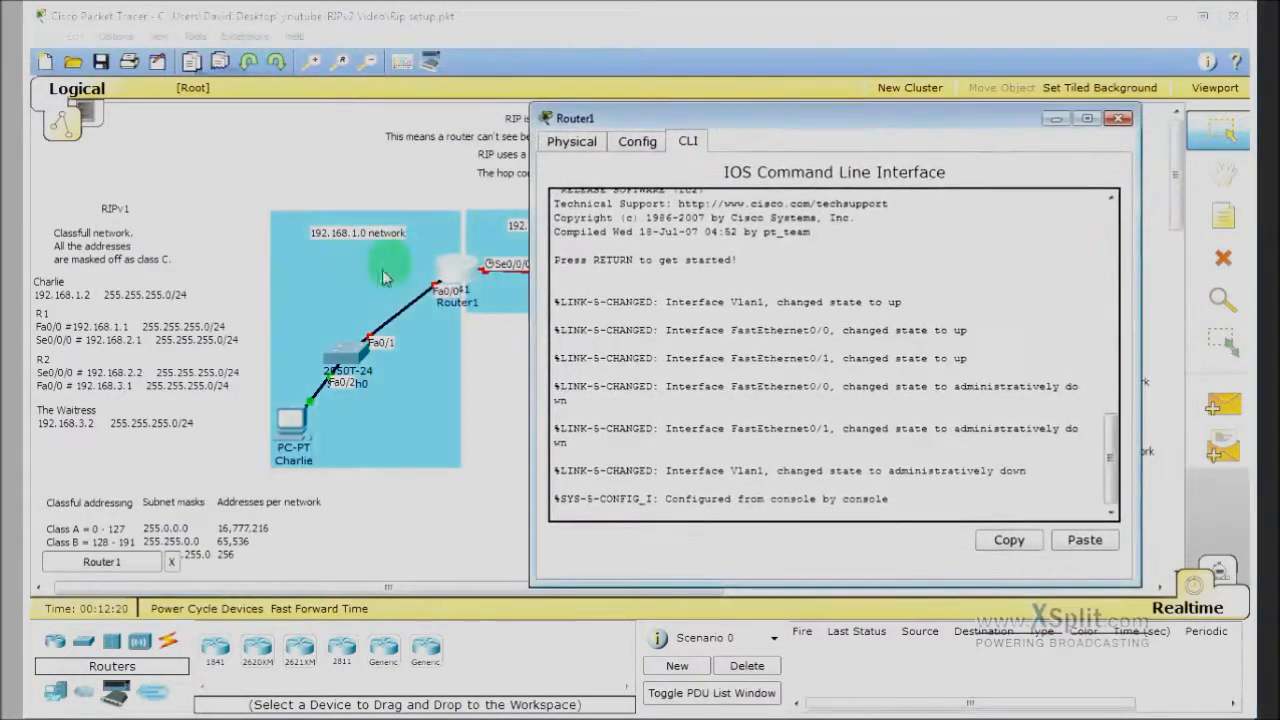
drag(800, 119, 463, 122)
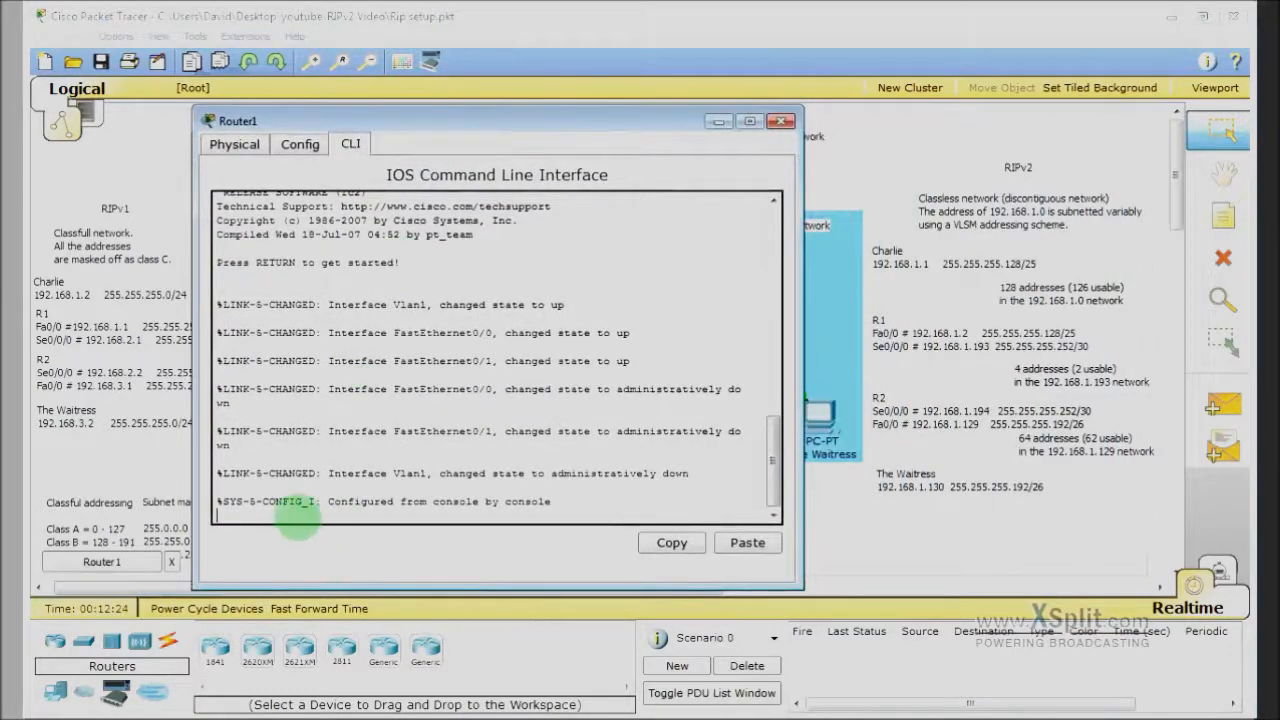
key(Return)
text(en)
key(Return)
text(conf)
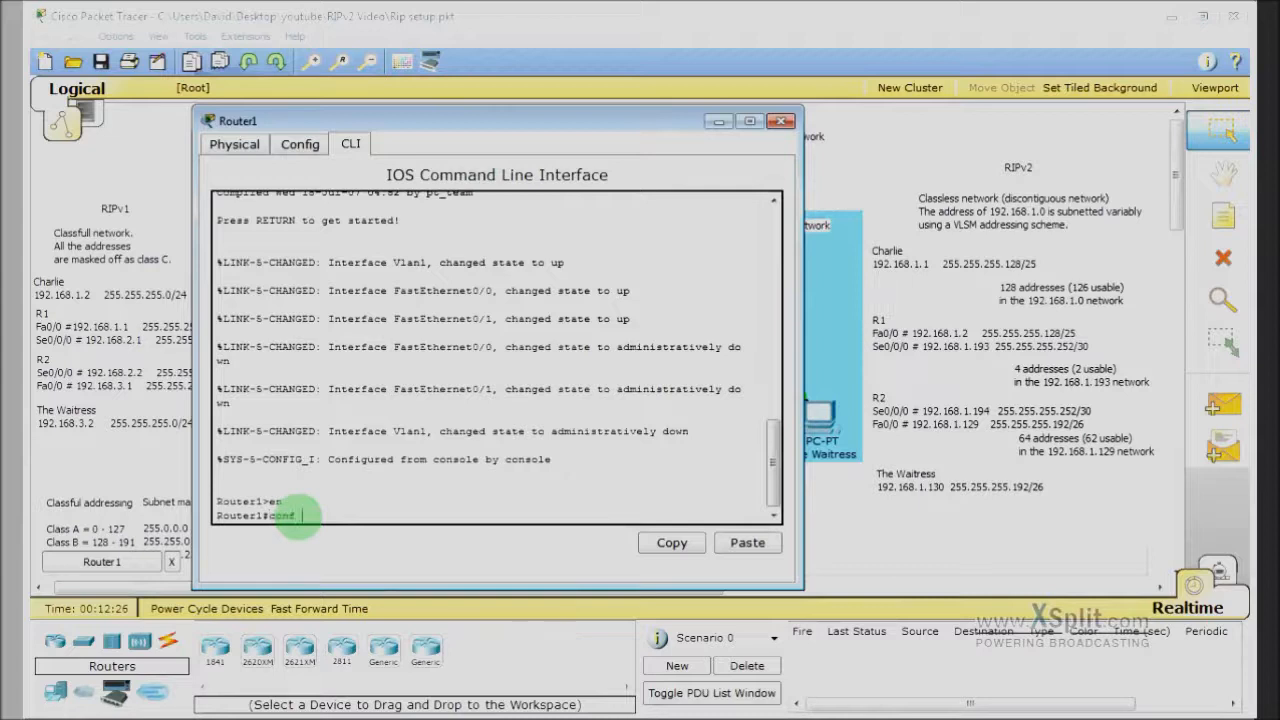
text( t)
key(Return)
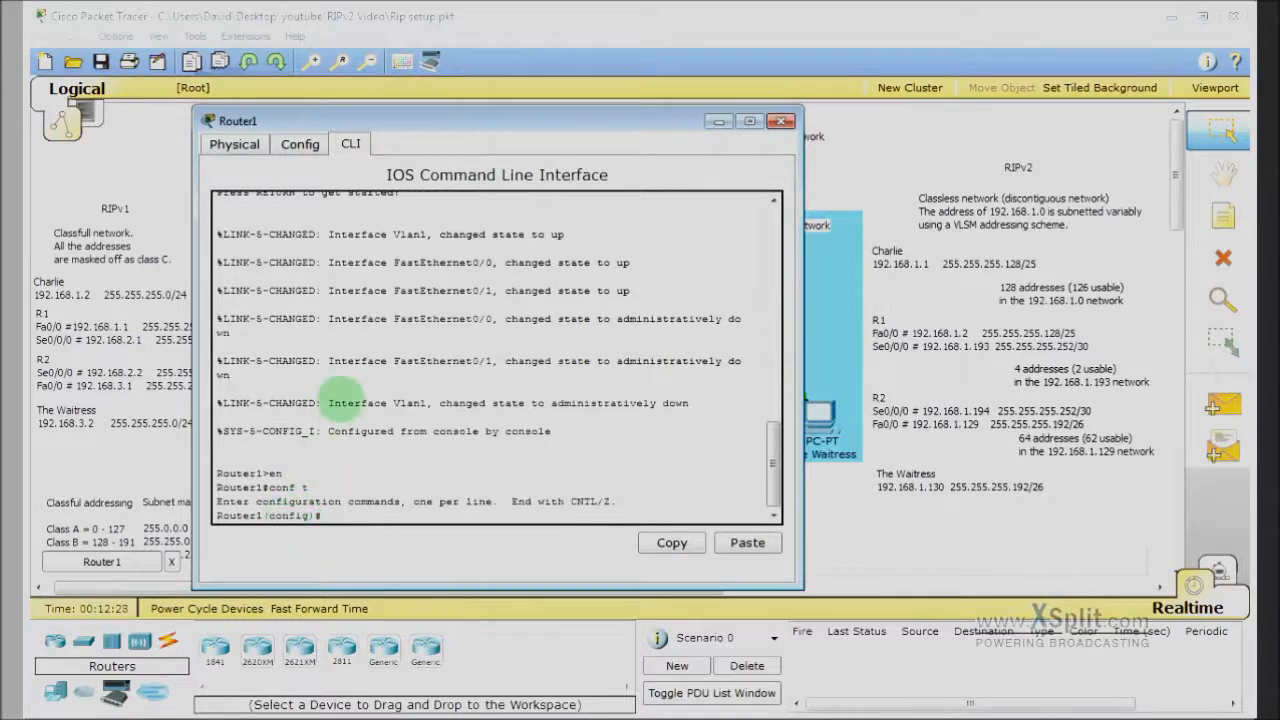
Step: Assign 192.168.1.2 255.255.255.128 to Router1's Fa0/0 interface and enable it with no shut
text(int fa0/0)
key(Return)
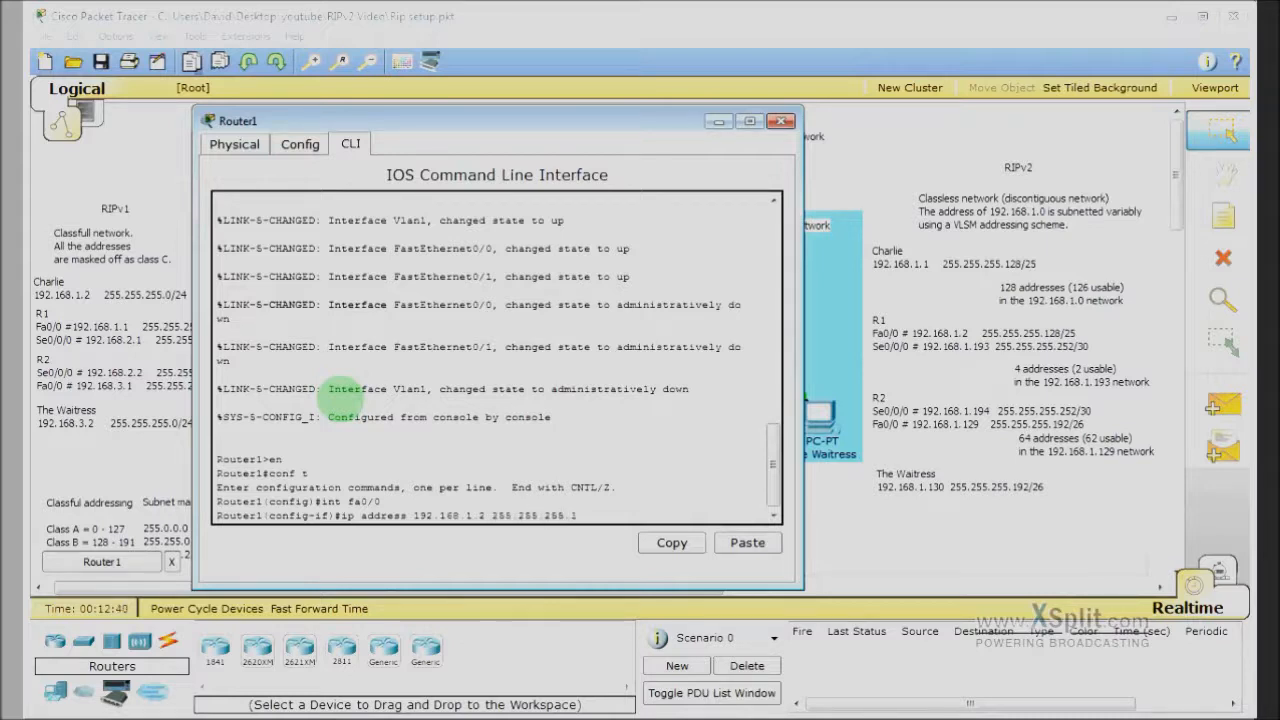
text(28)
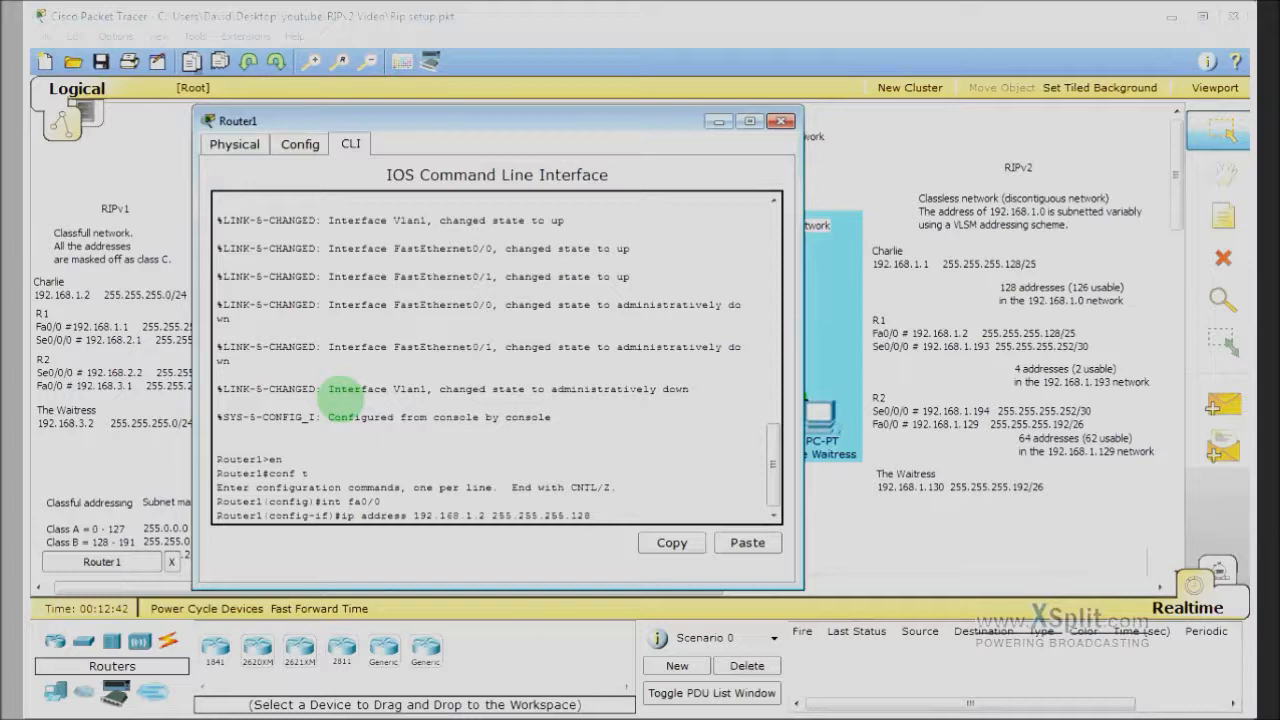
key(Return)
text(no shut)
key(Return)
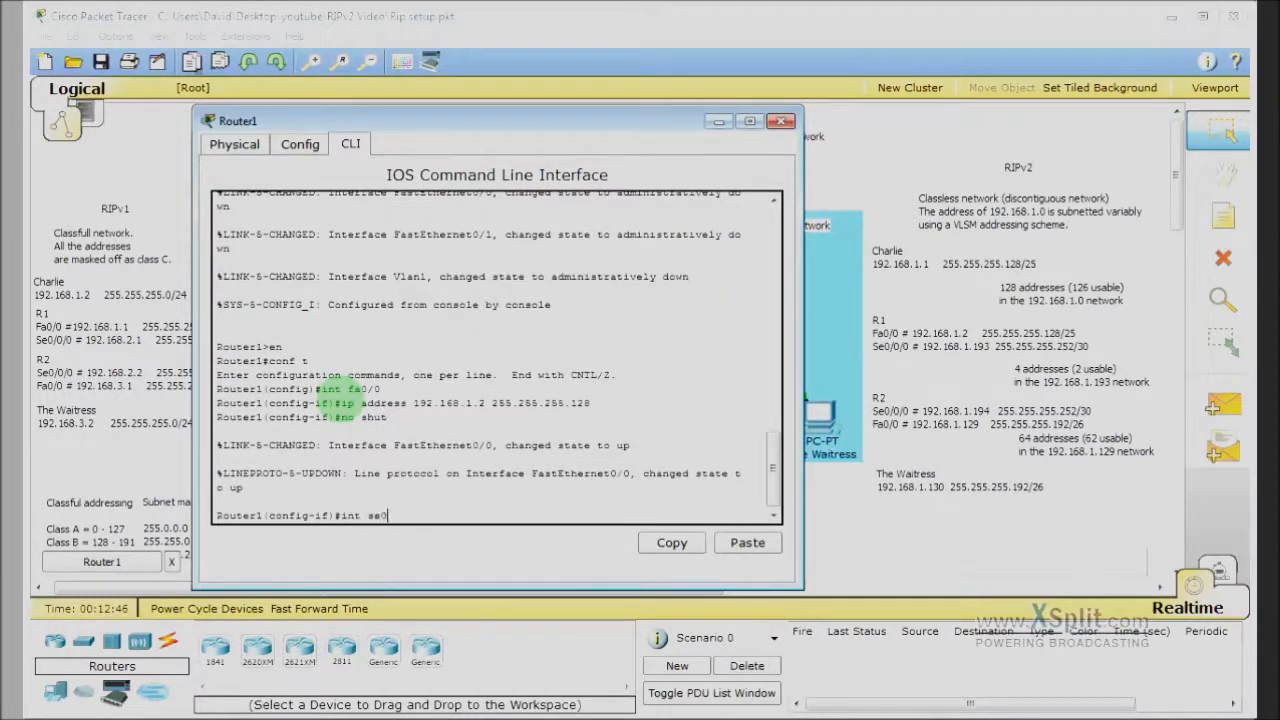
Step: Assign 192.168.1.193 255.255.255.252 to Router1's Se0/0/0 interface, enable it with no shut, and minimize the router's window
text(int se0/0/0)
key(Return)
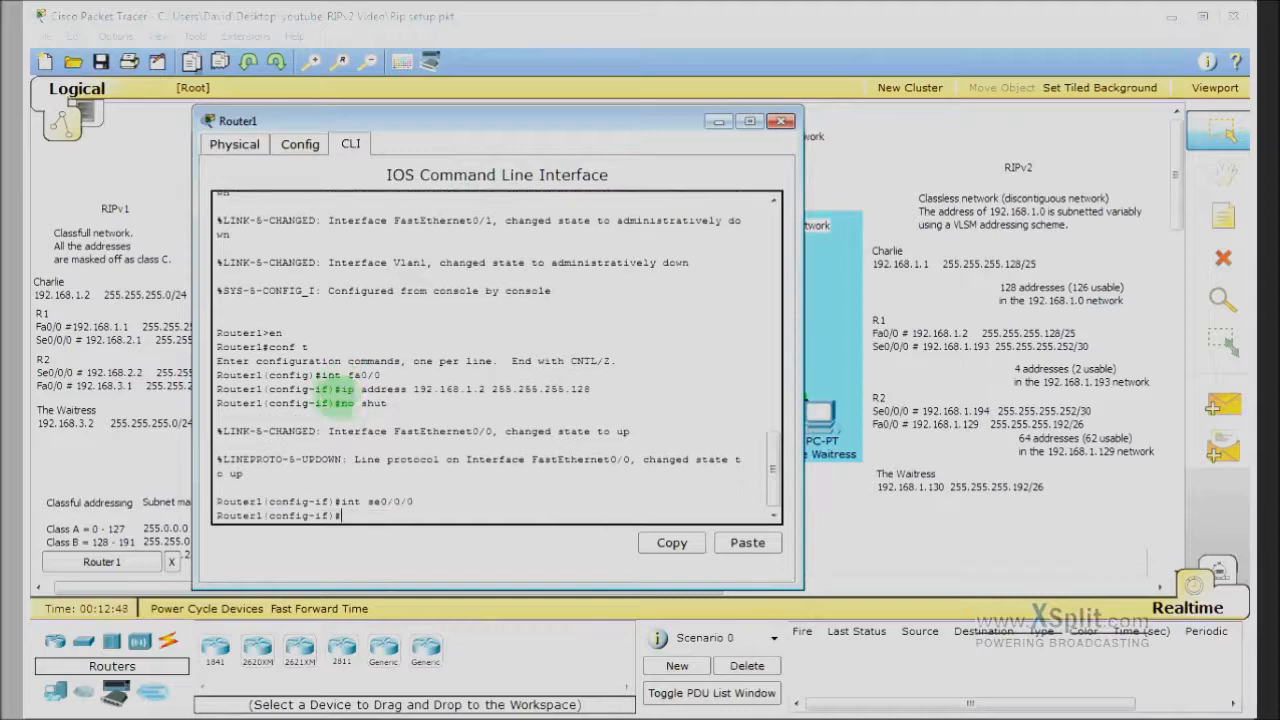
drag(392, 124, 705, 145)
drag(903, 154, 582, 114)
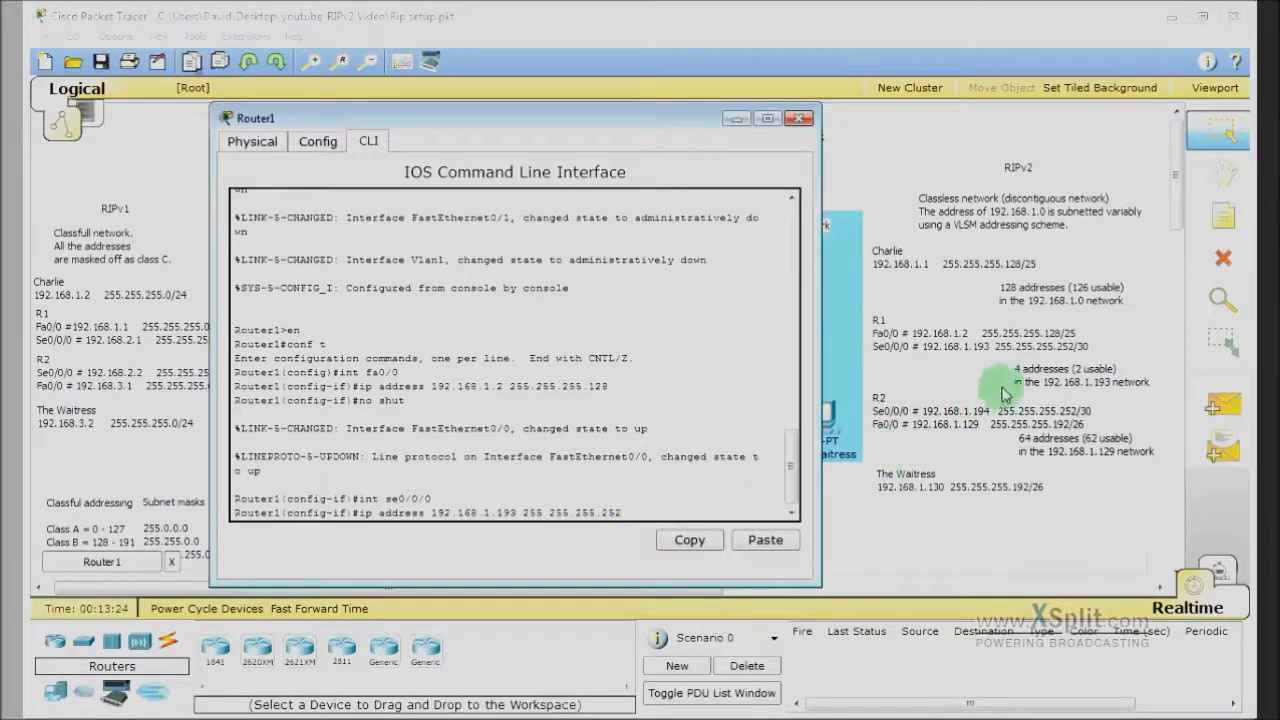
key(Return)
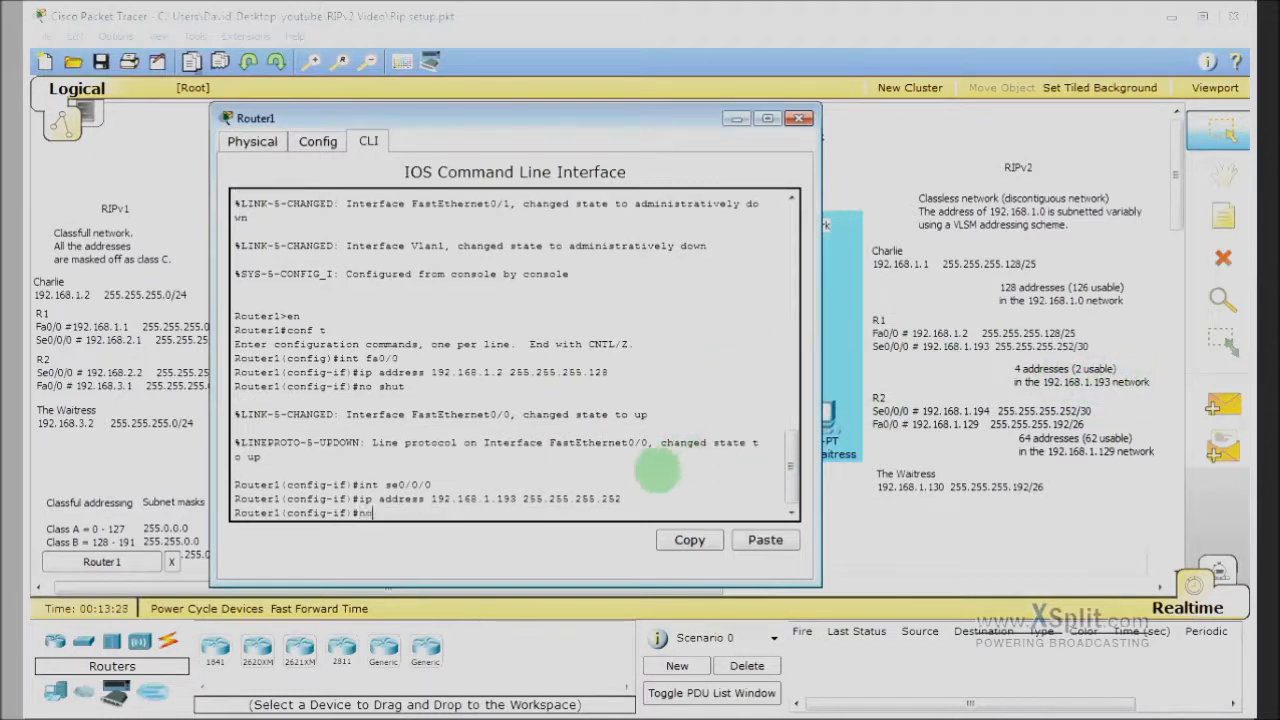
text(no shut)
key(Return)
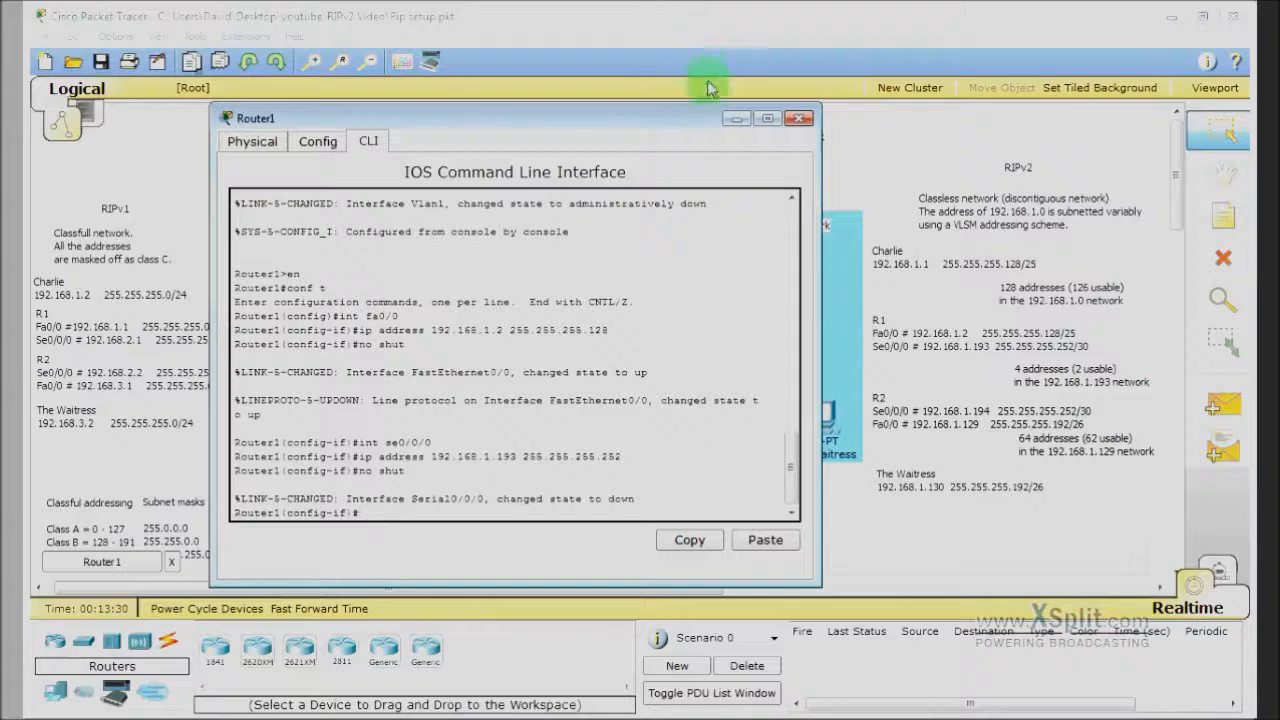
click(736, 118)
Step: Open Router2's command line and enter global configuration mode through privileged mode
click(664, 278)
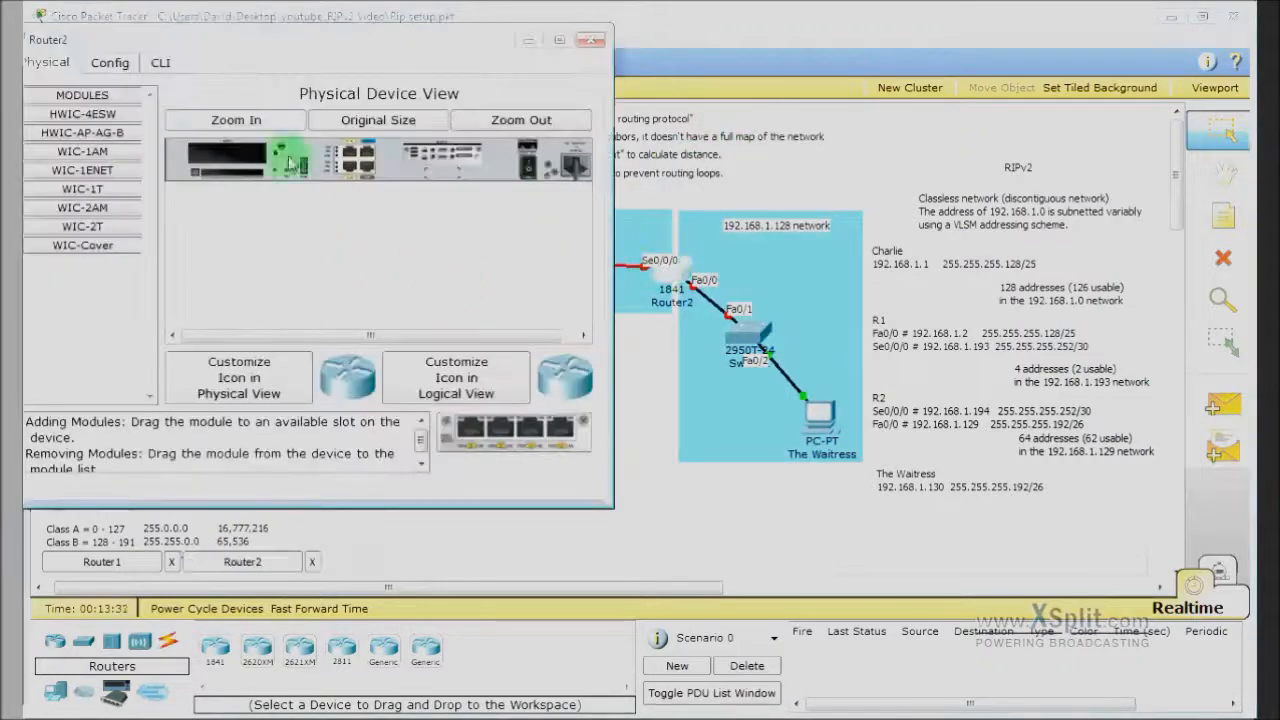
drag(265, 38, 500, 80)
click(403, 107)
click(436, 462)
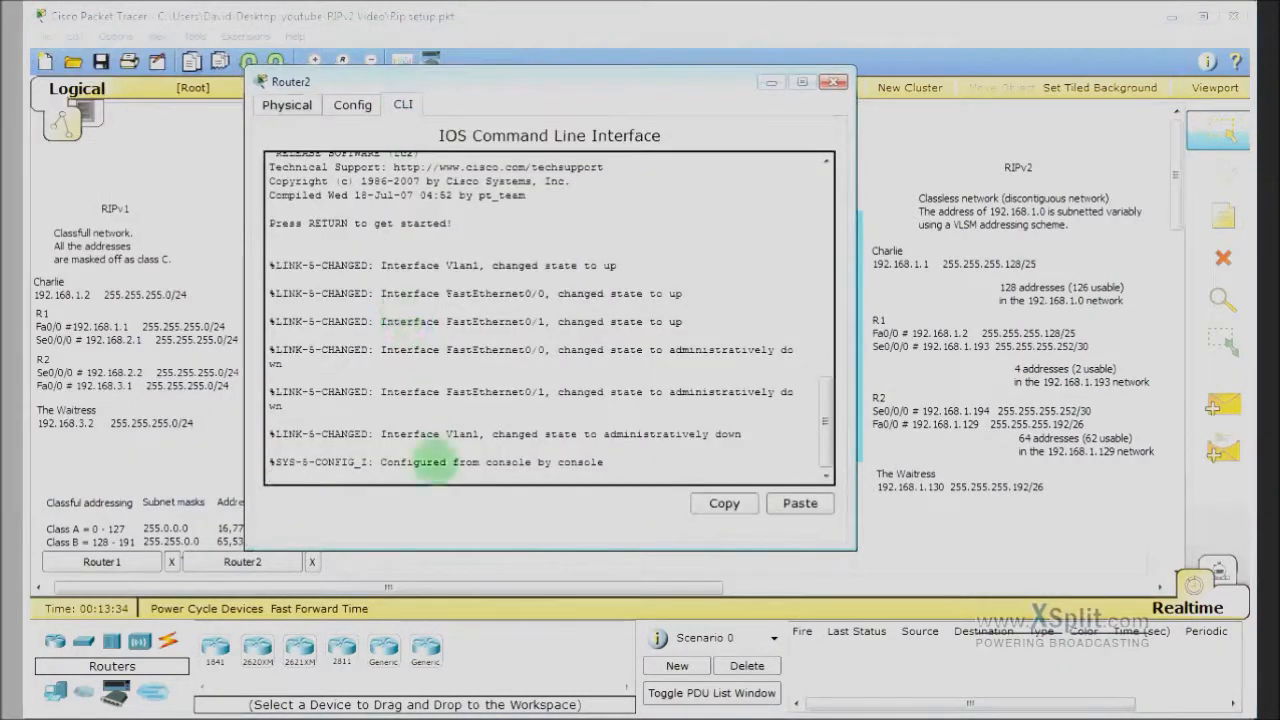
key(Return)
text(en)
key(Return)
text(conf )
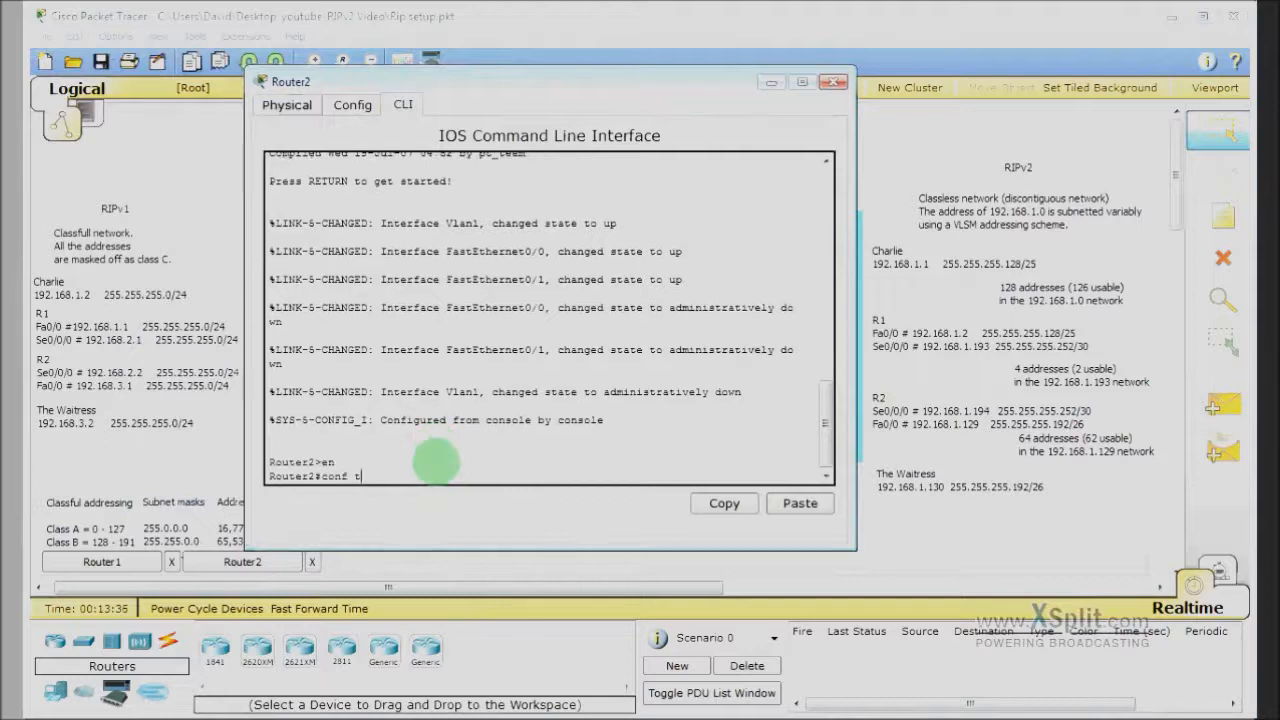
text(t)
key(Return)
Step: Assign 192.168.1.194 255.255.255.252 to Router2's Se0/0/0 interface and enable it with no shut
text(int se0)
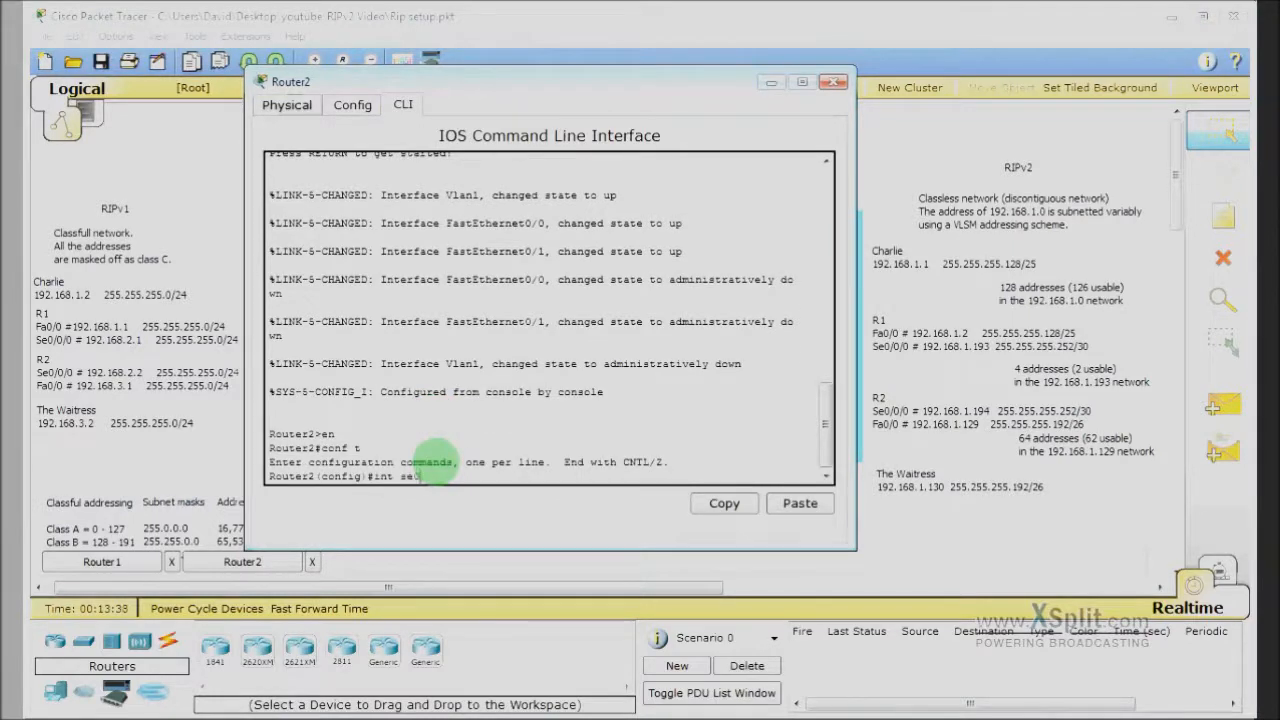
text(/0/0)
key(Return)
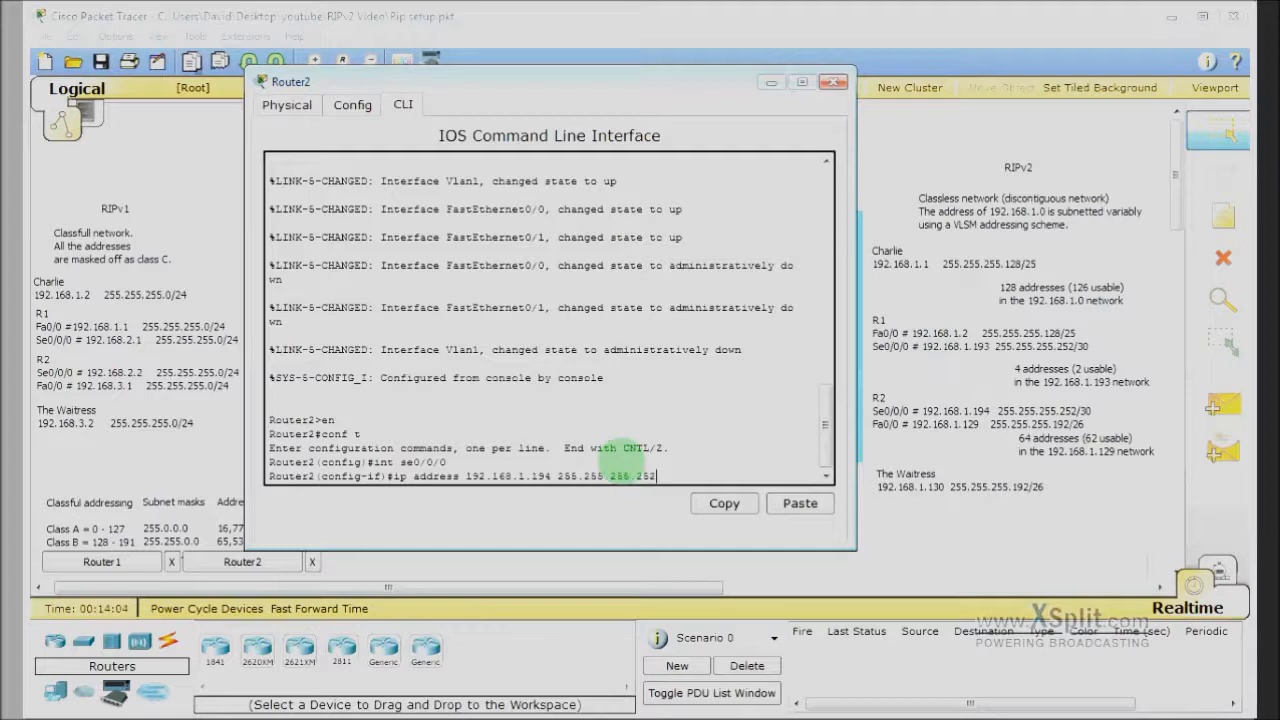
key(Return)
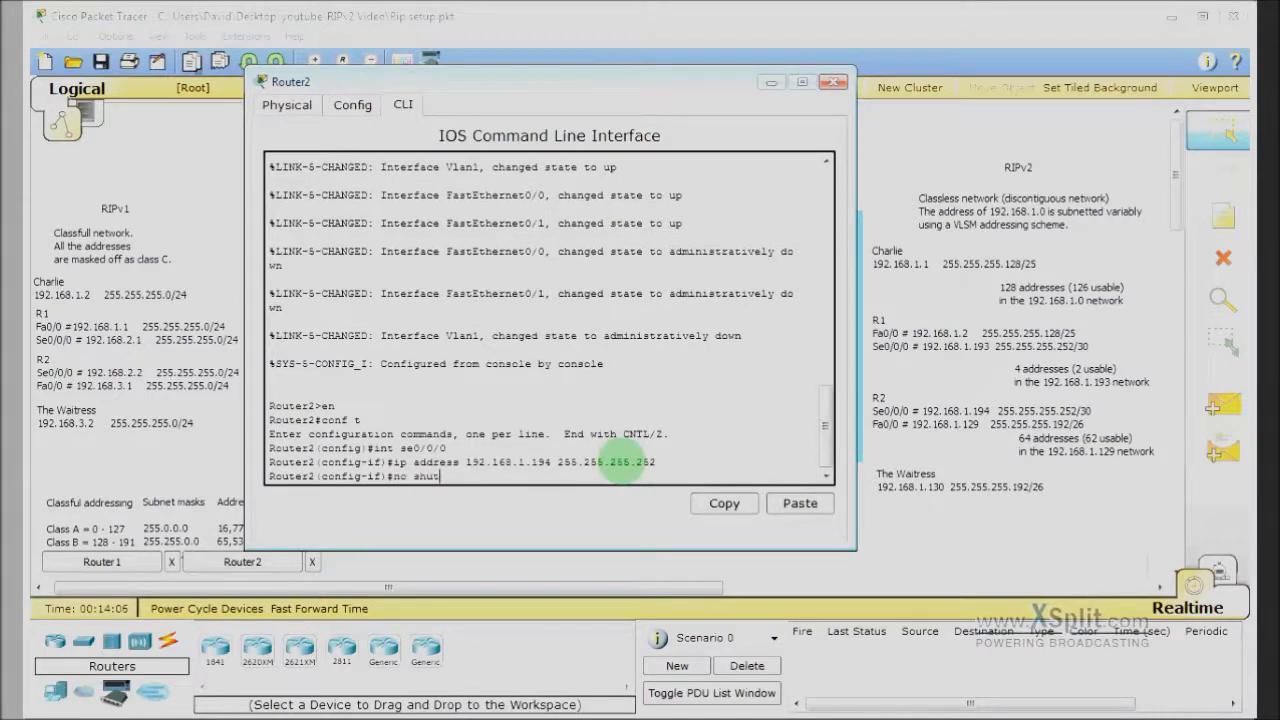
text(no shut)
key(Return)
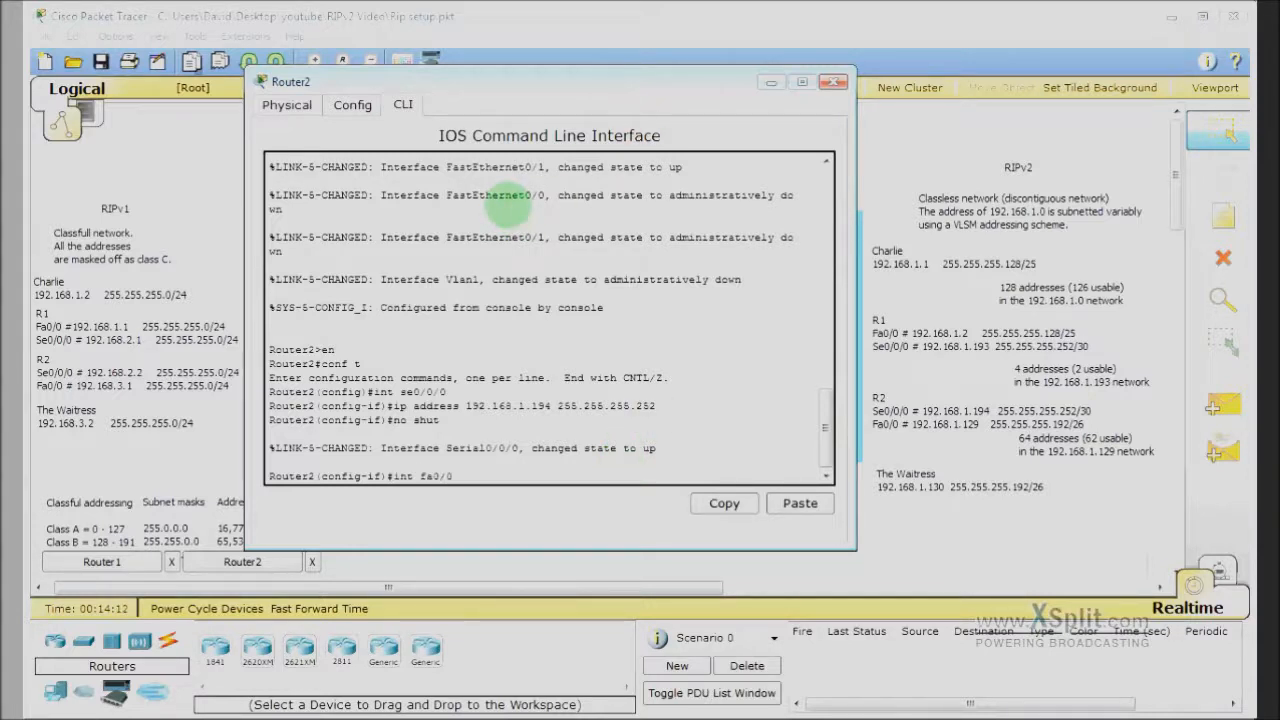
Step: Move Router2's window clear of the topology and assign 192.168.1.129 255.255.255.192 to its Fa0/0 interface
drag(600, 84, 489, 100)
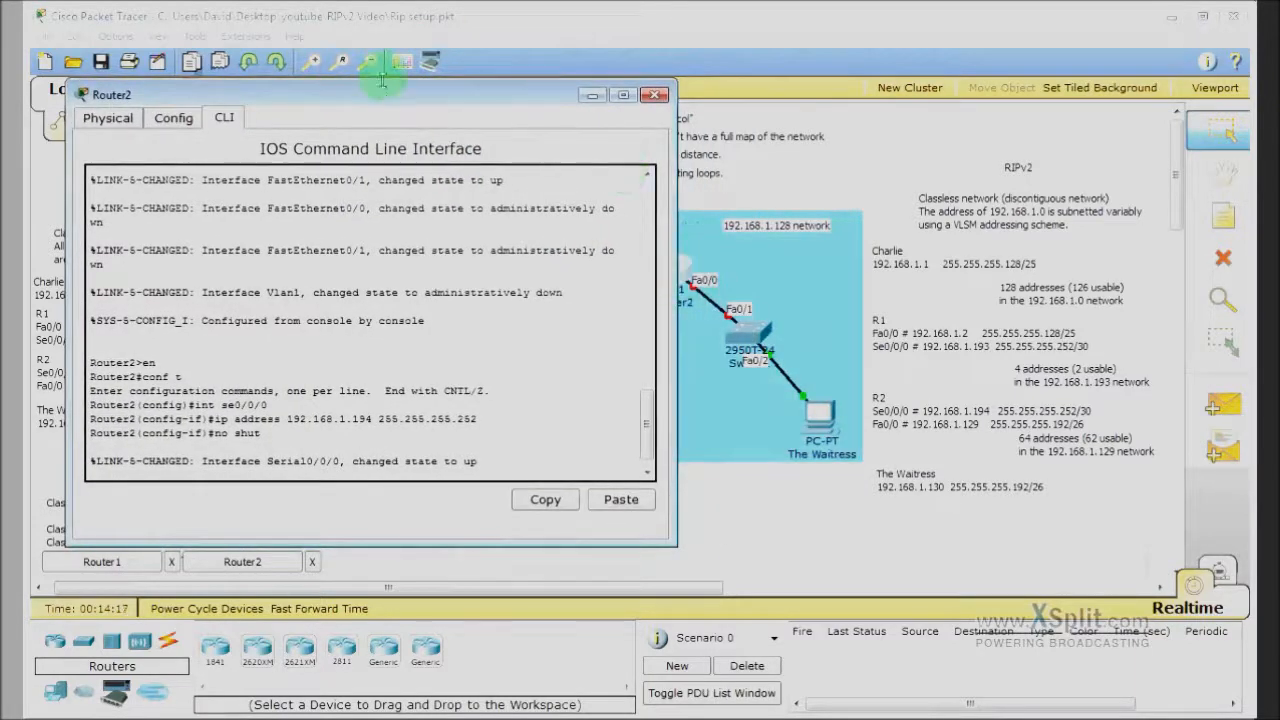
text(no shut)
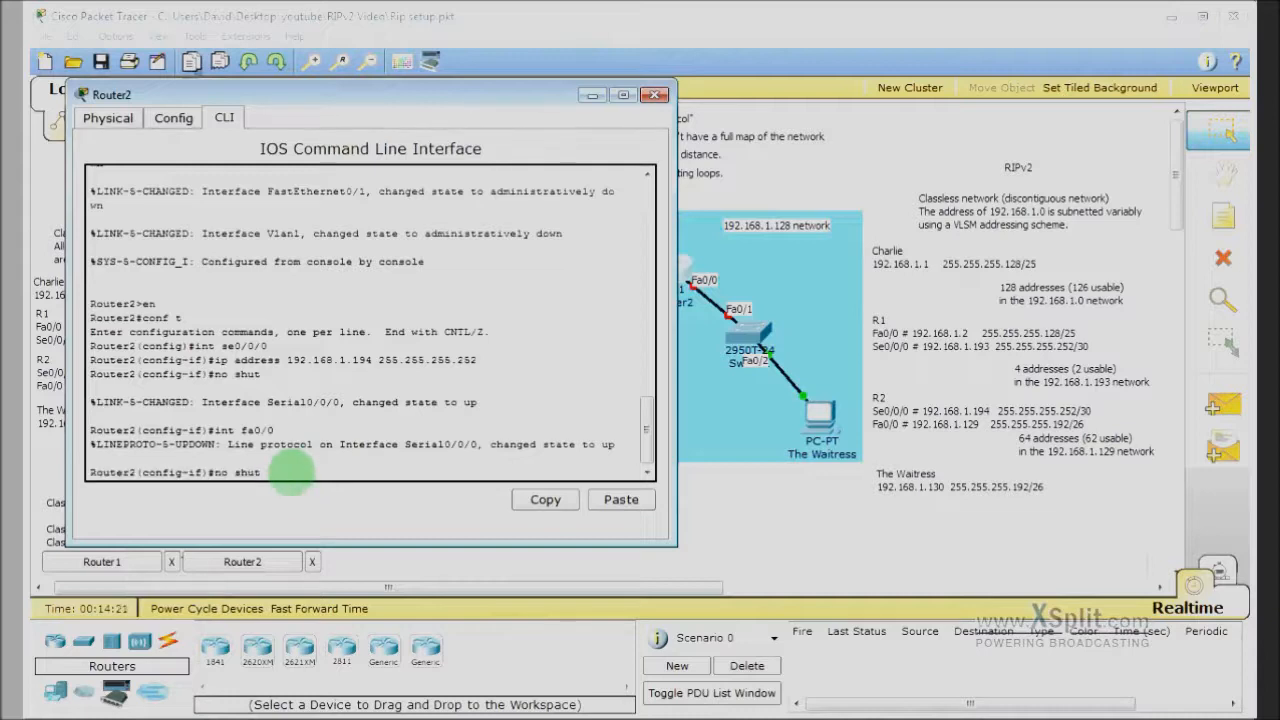
key(Up)
key(Return)
text(ipa)
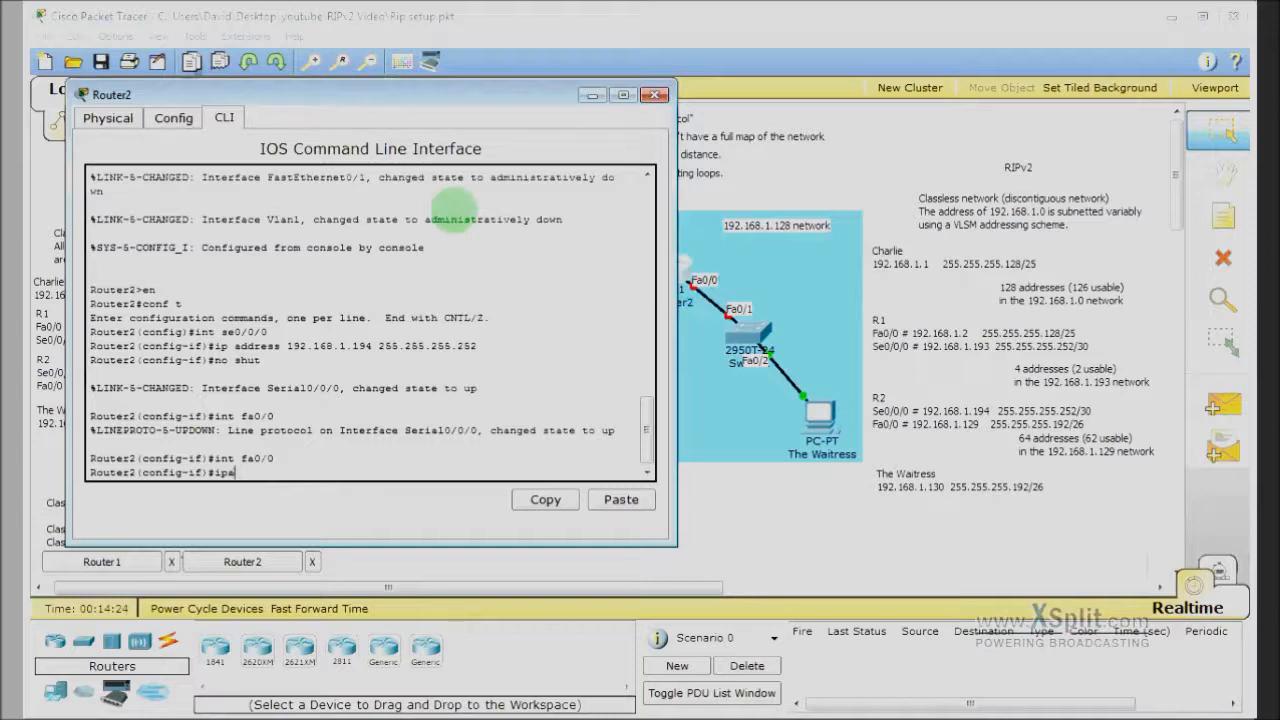
text(ad)
text(addr)
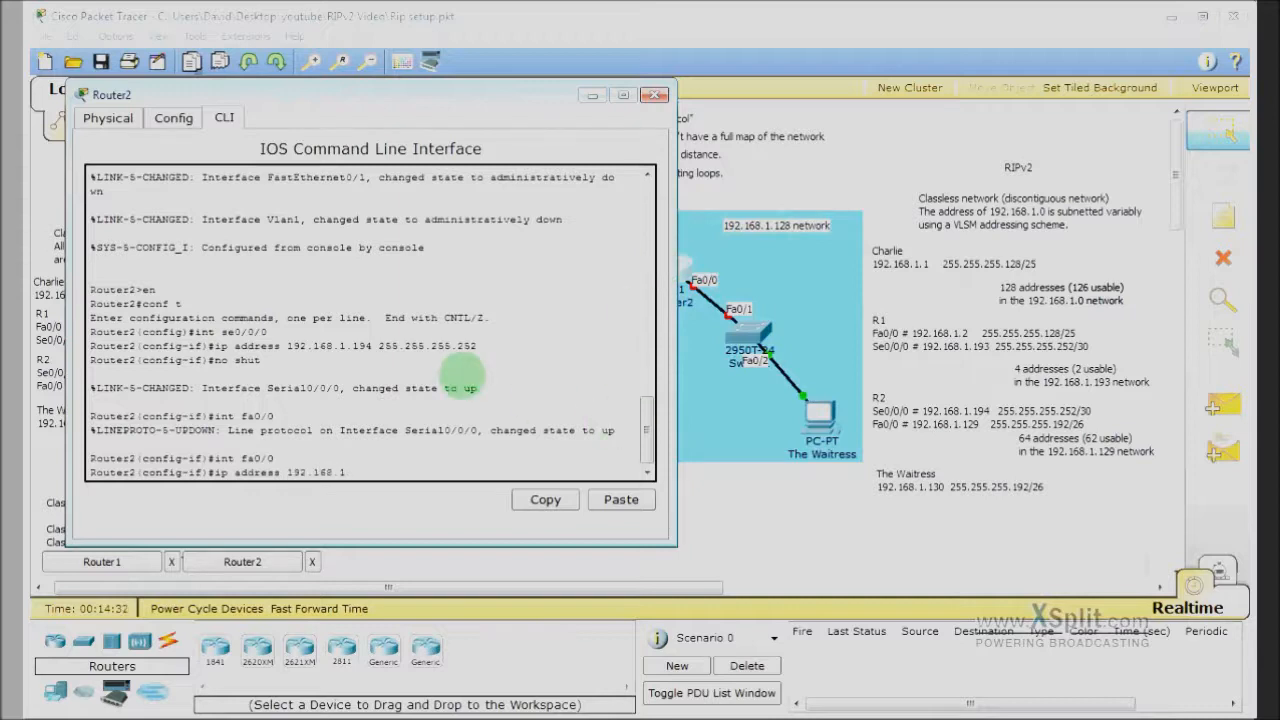
text(192.168.1.129 255.255.255.25)
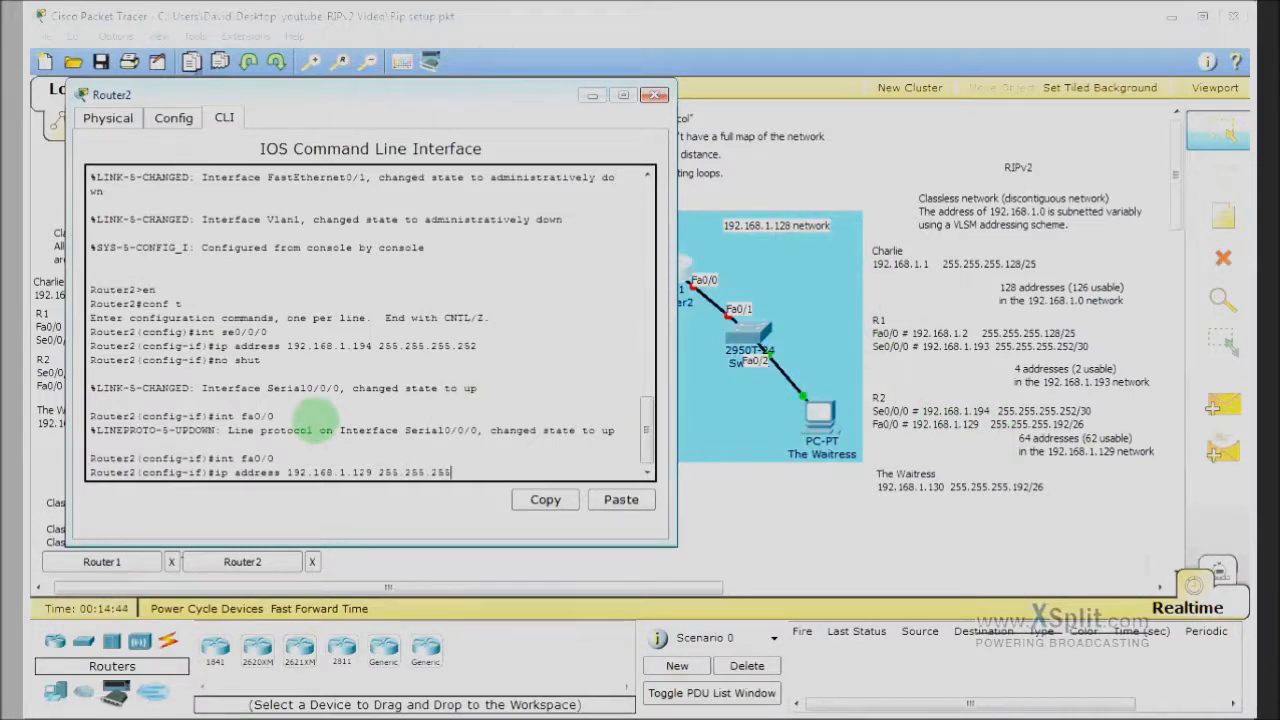
text(.)
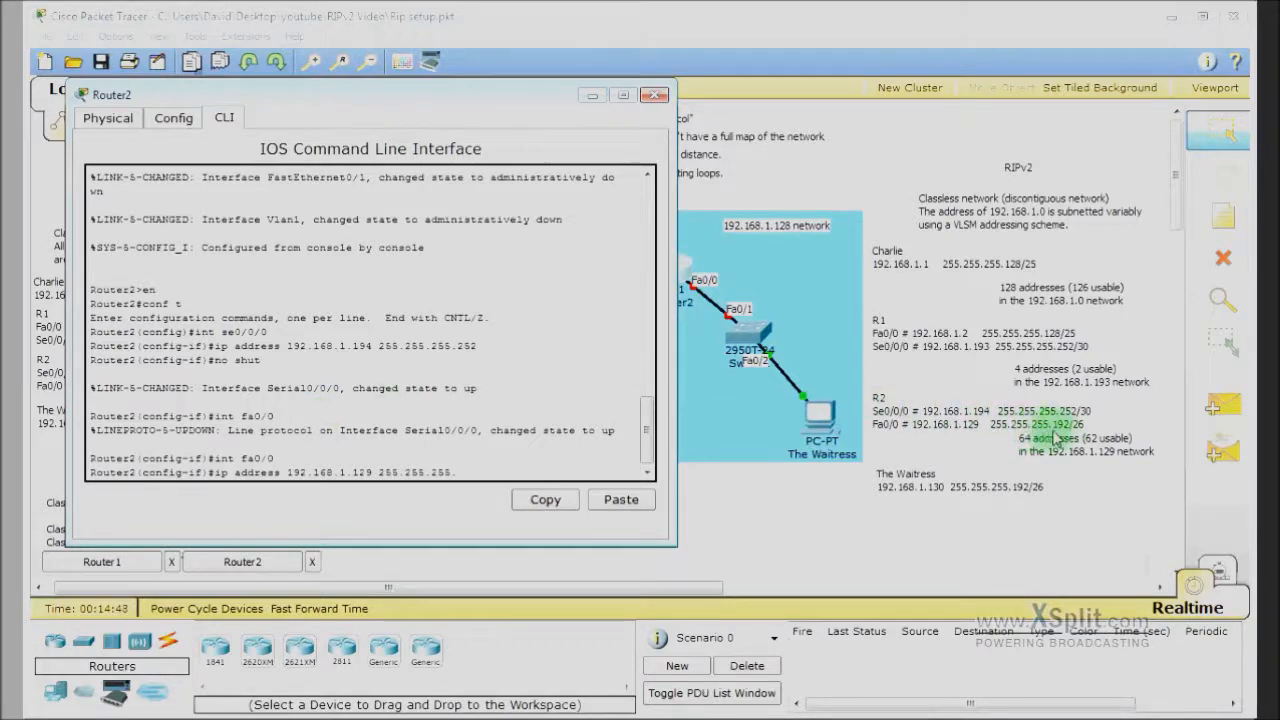
text(192)
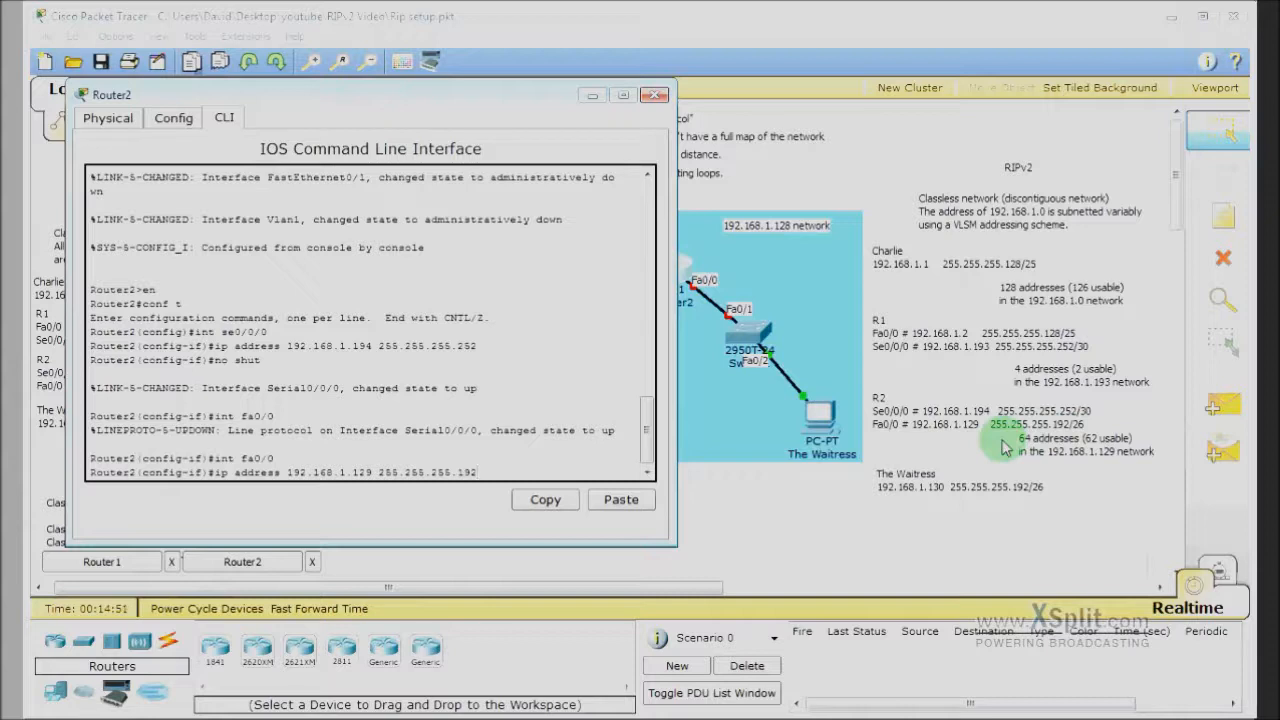
key(Return)
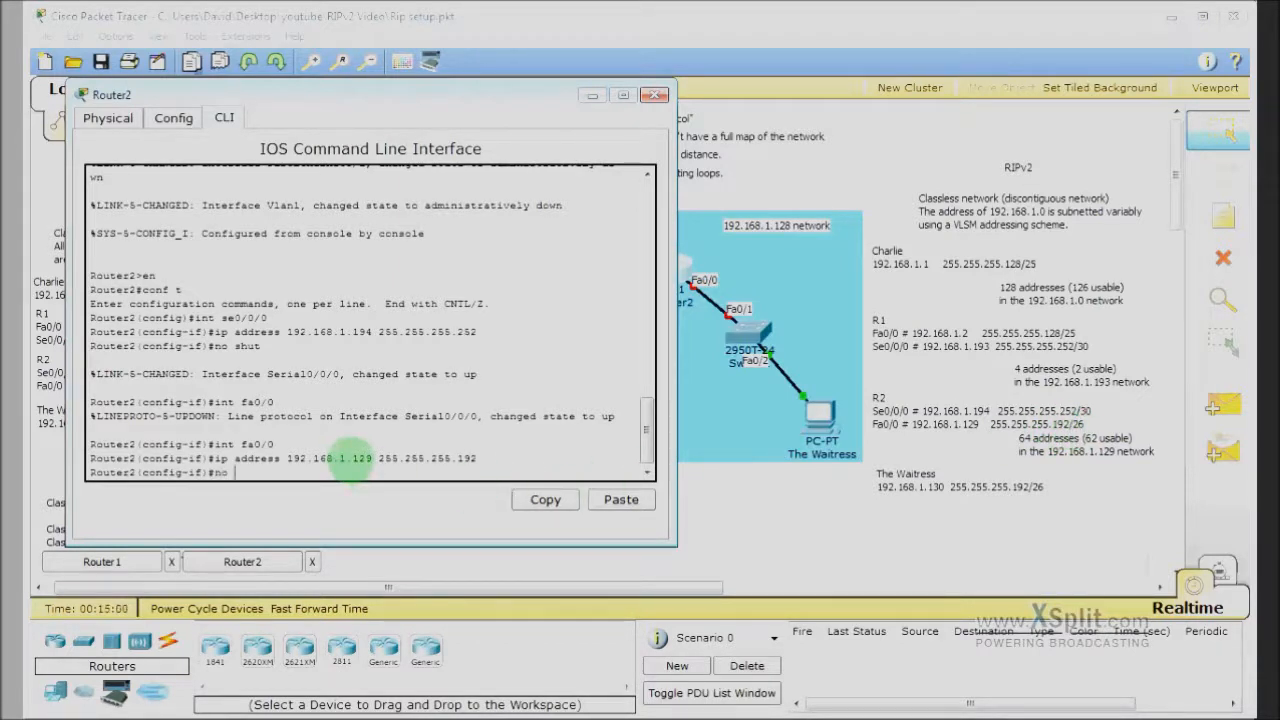
Step: Enable Router2's Fa0/0 interface with no shut and put the router's window away
text(shut)
key(Return)
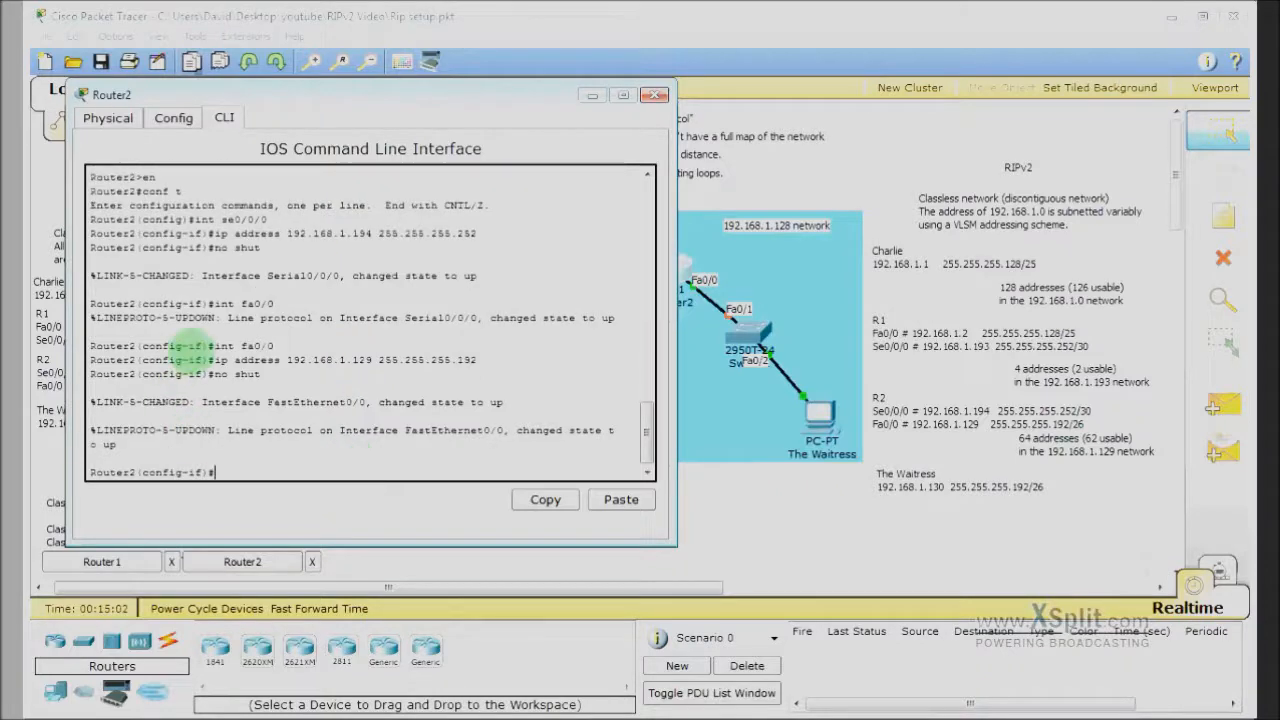
click(622, 95)
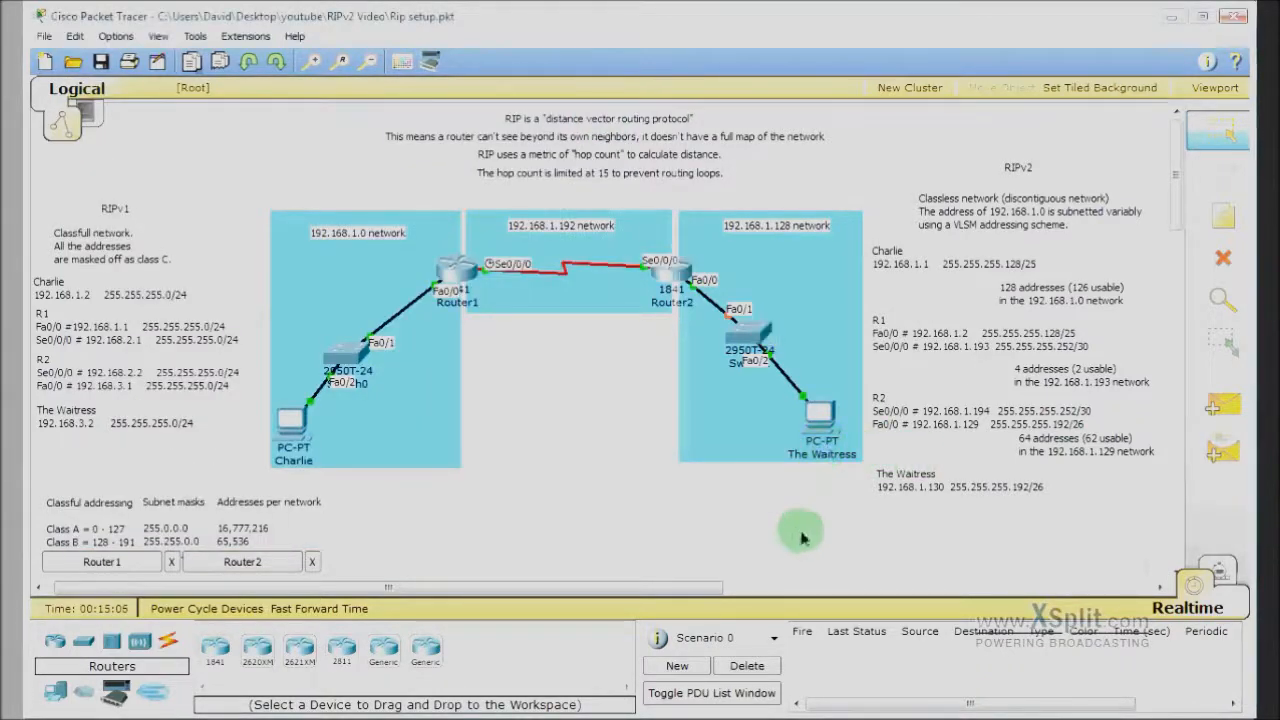
Step: Open the static IP configuration of The Waitress PC
click(818, 414)
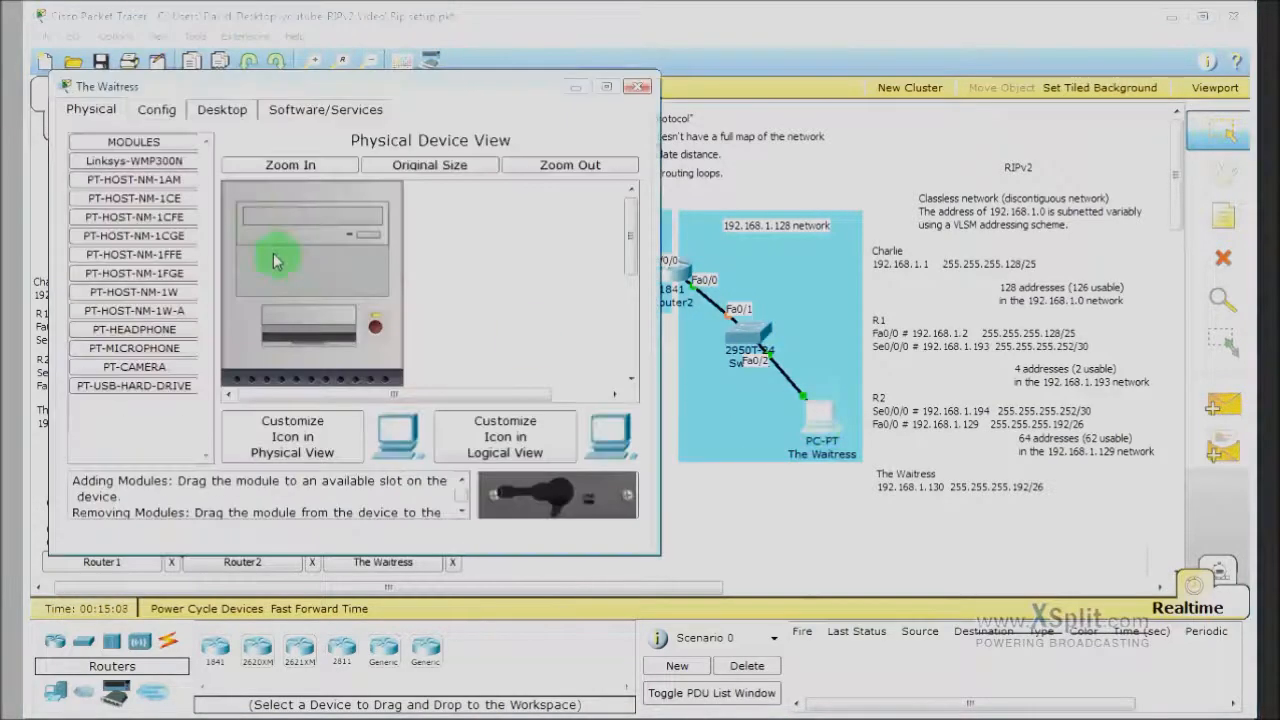
click(220, 109)
click(152, 160)
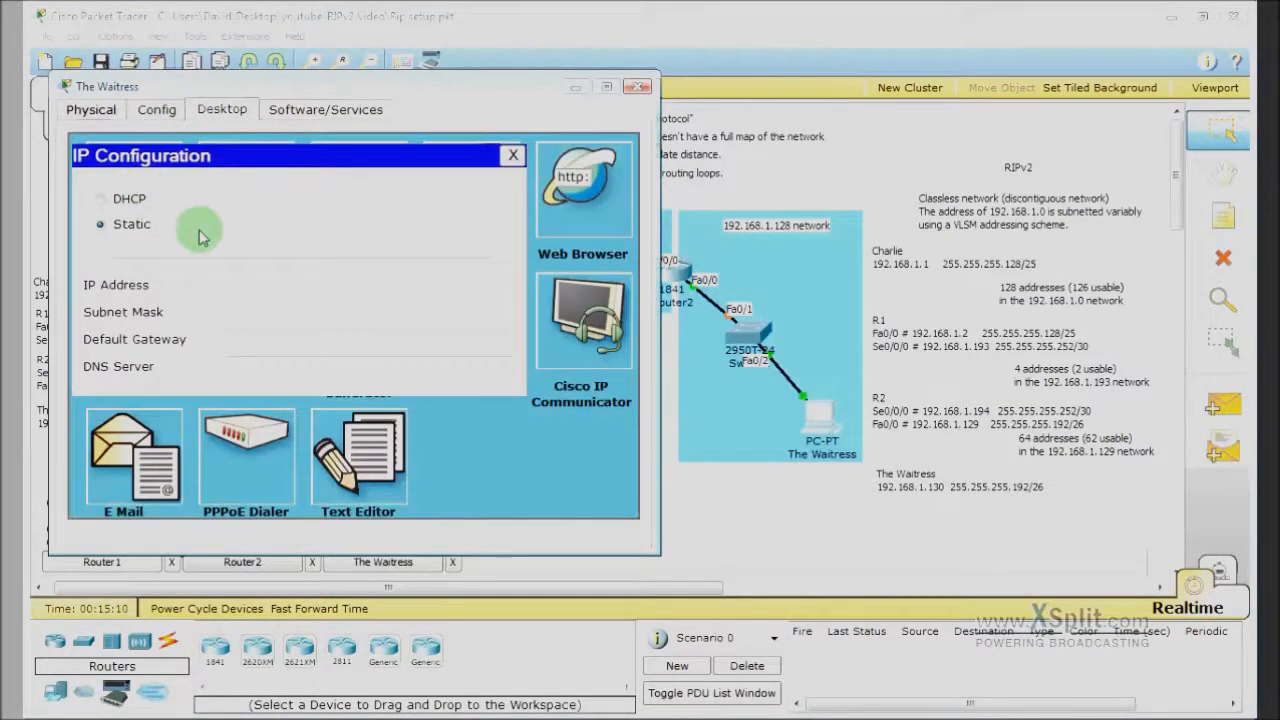
click(251, 284)
text(192.168.1.130)
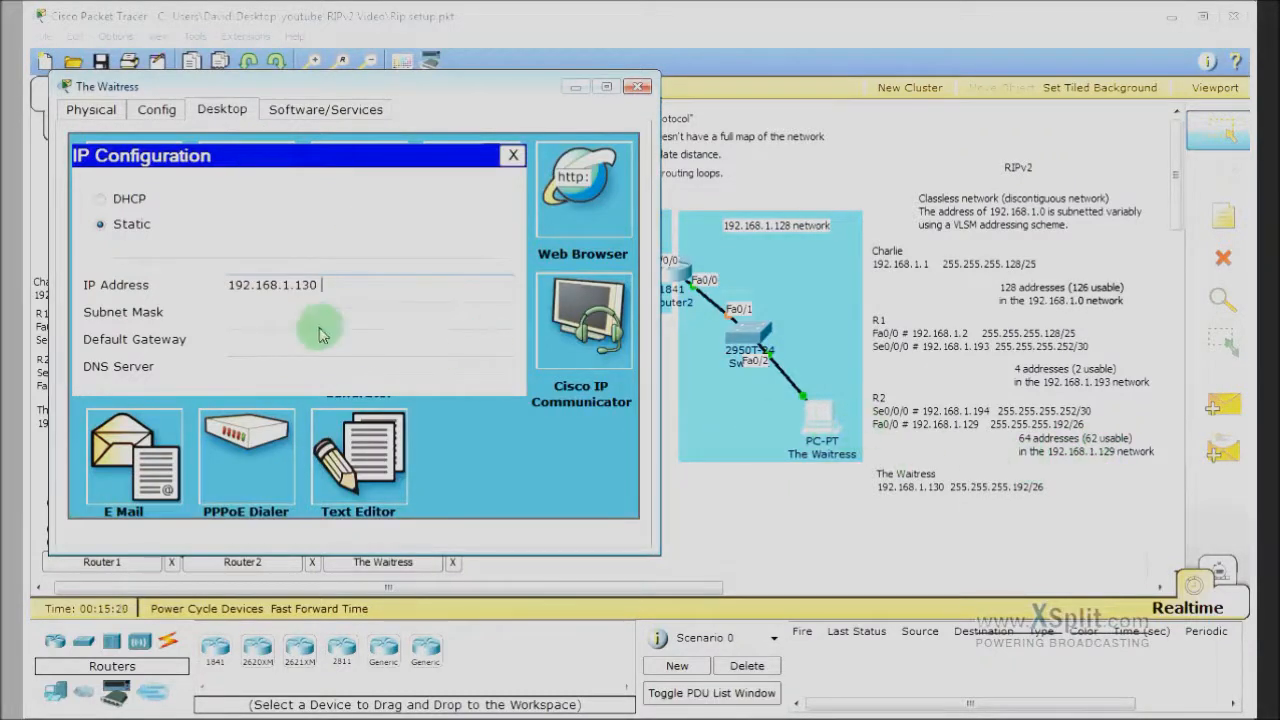
click(288, 311)
click(608, 371)
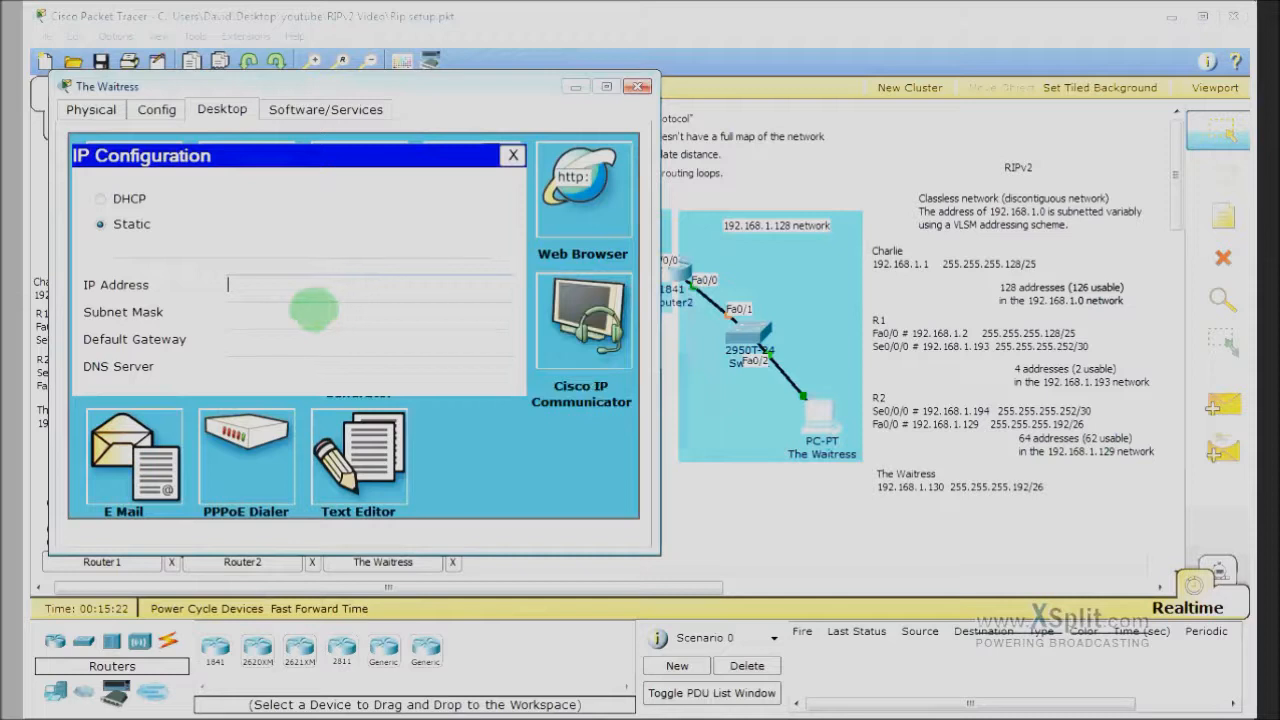
Step: Set The Waitress PC's IP address to 192.168.1.130, subnet mask to 255.255.255.192 and default gateway to 192.168.1.129, and close its window
click(306, 287)
text(192.168.1.)
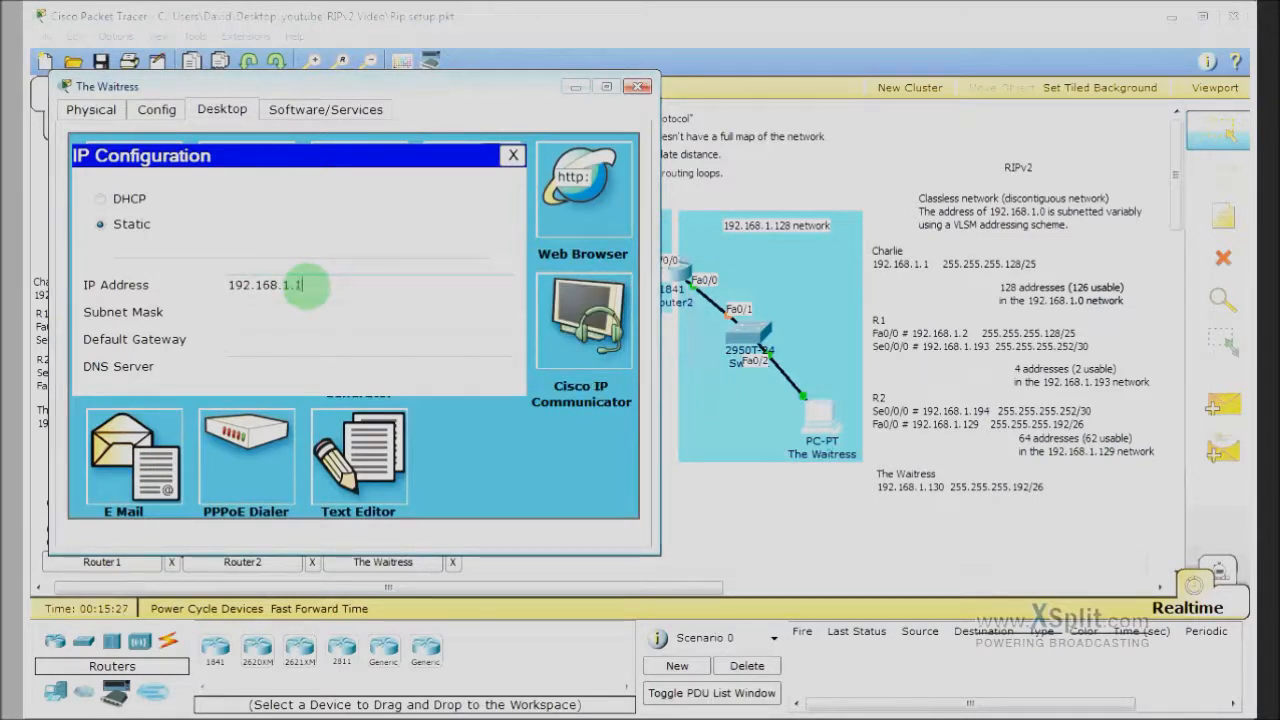
text(130)
key(Tab)
key(End)
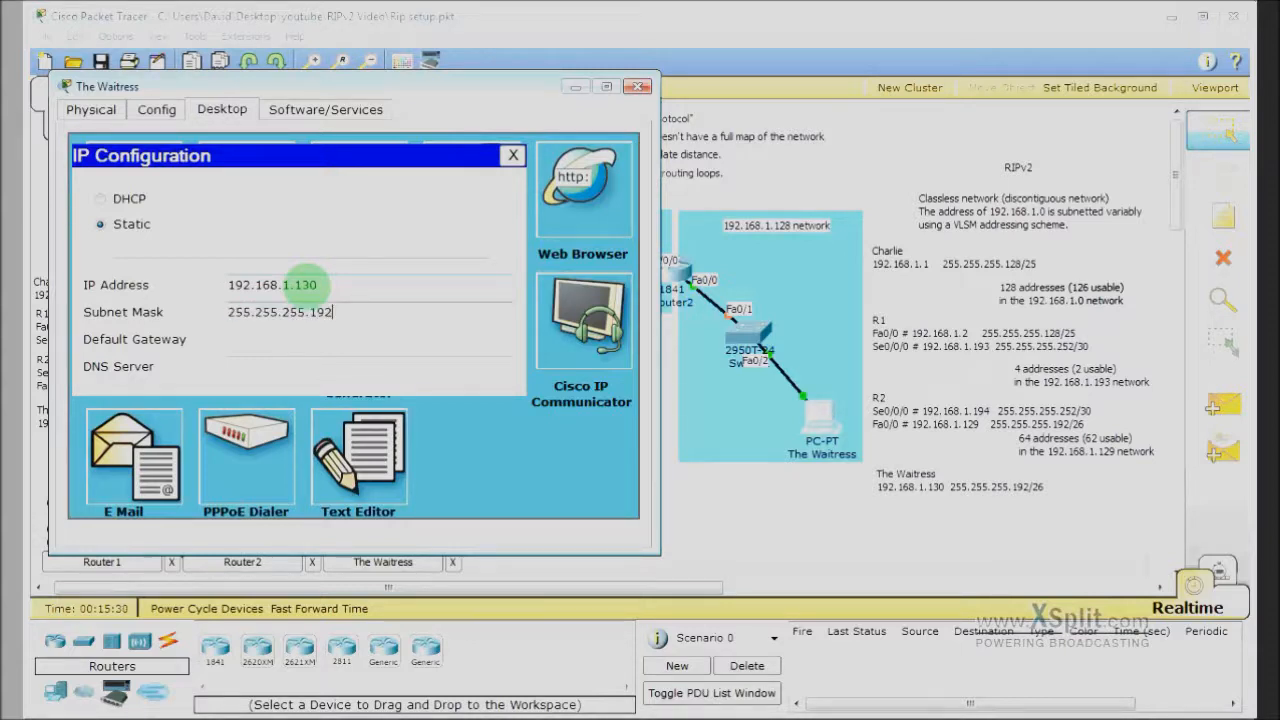
key(Tab)
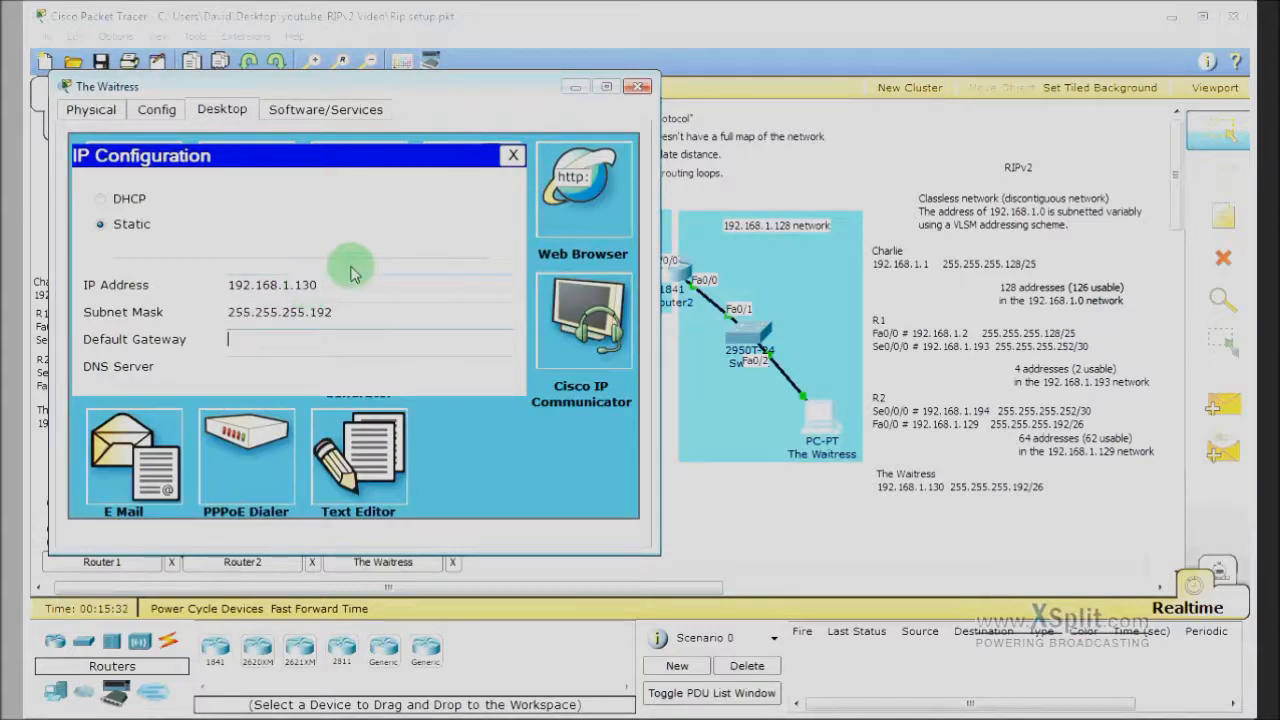
text(192.168.1.129)
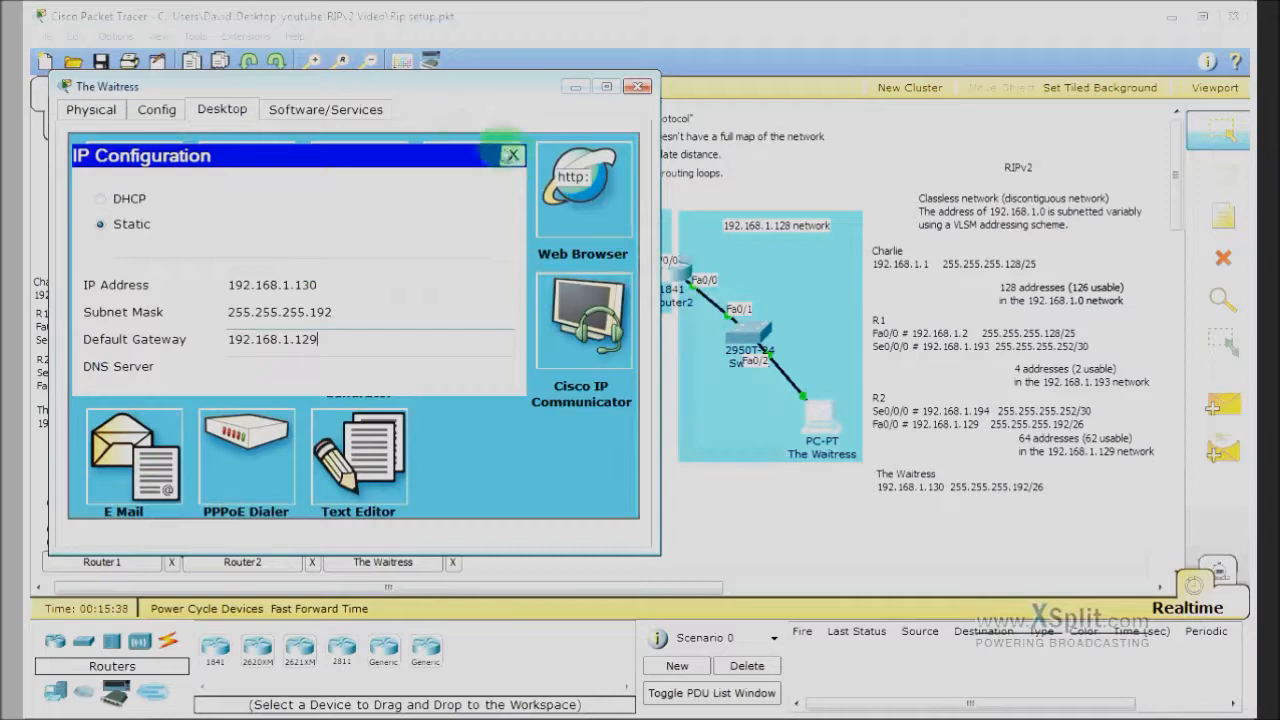
click(512, 155)
click(636, 86)
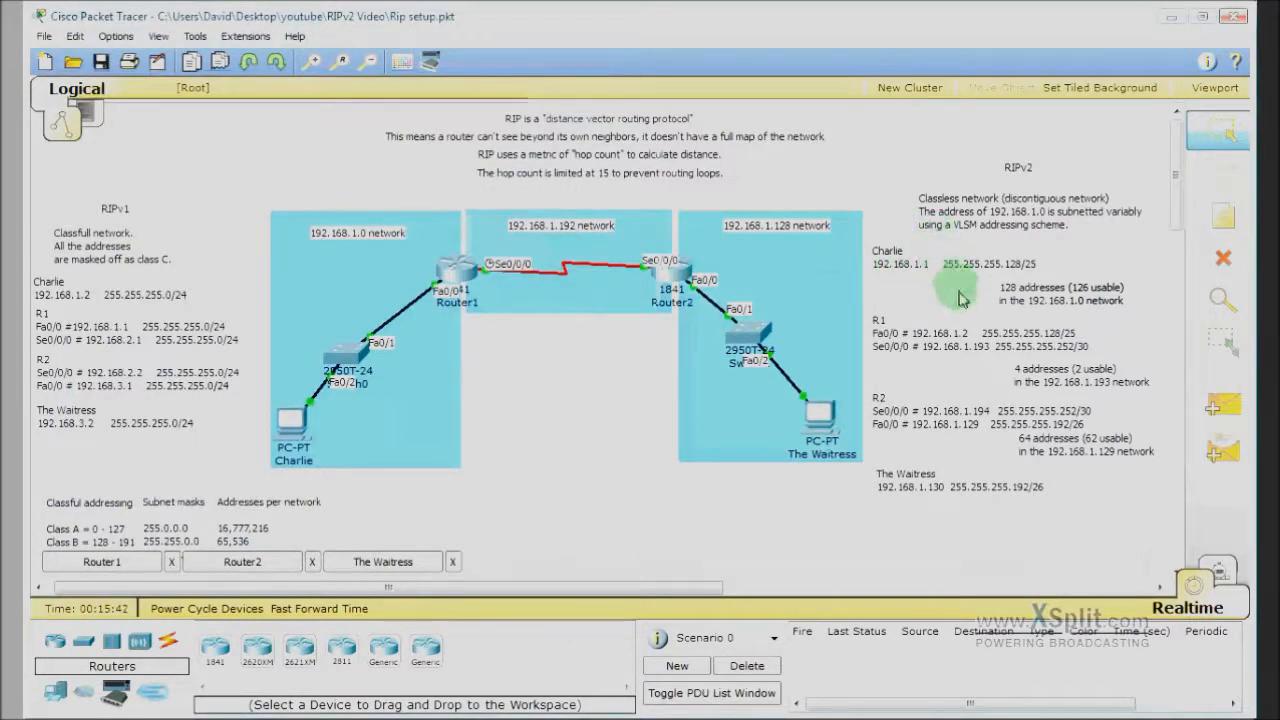
Step: Test connectivity with a simple PDU from The Waitress PC to the Charlie PC, and delete the scenario
click(1217, 405)
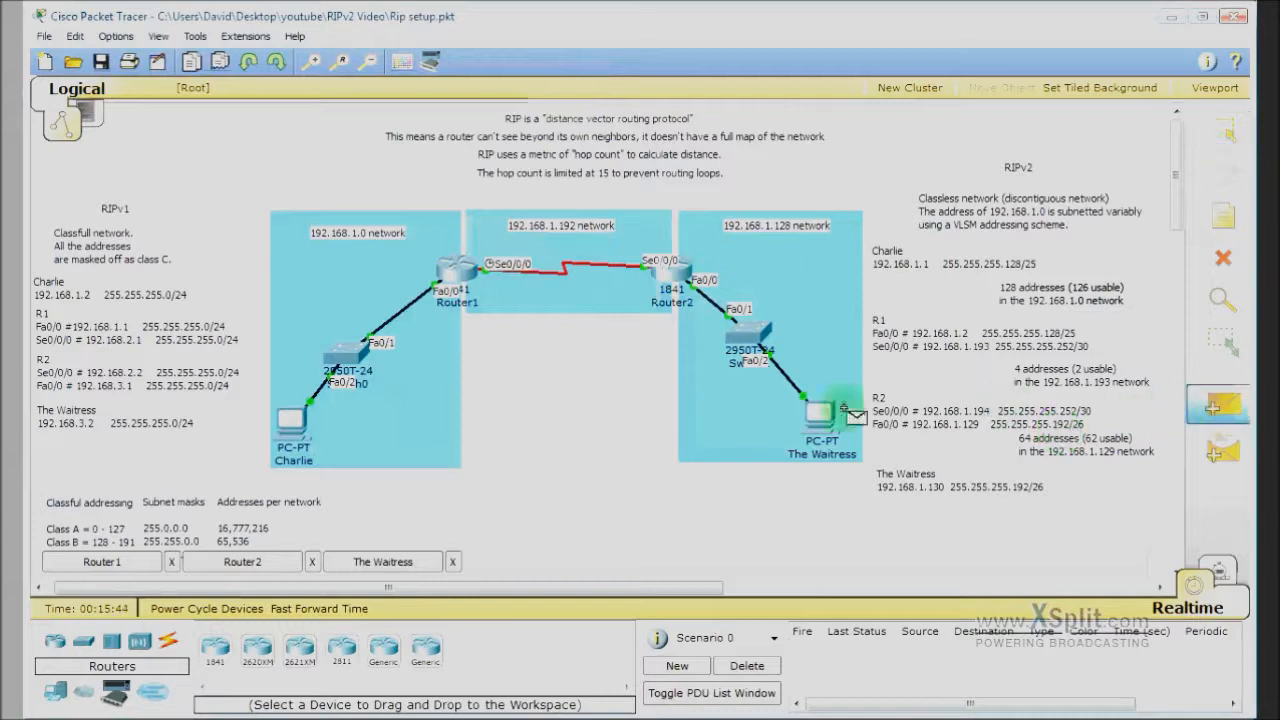
click(822, 425)
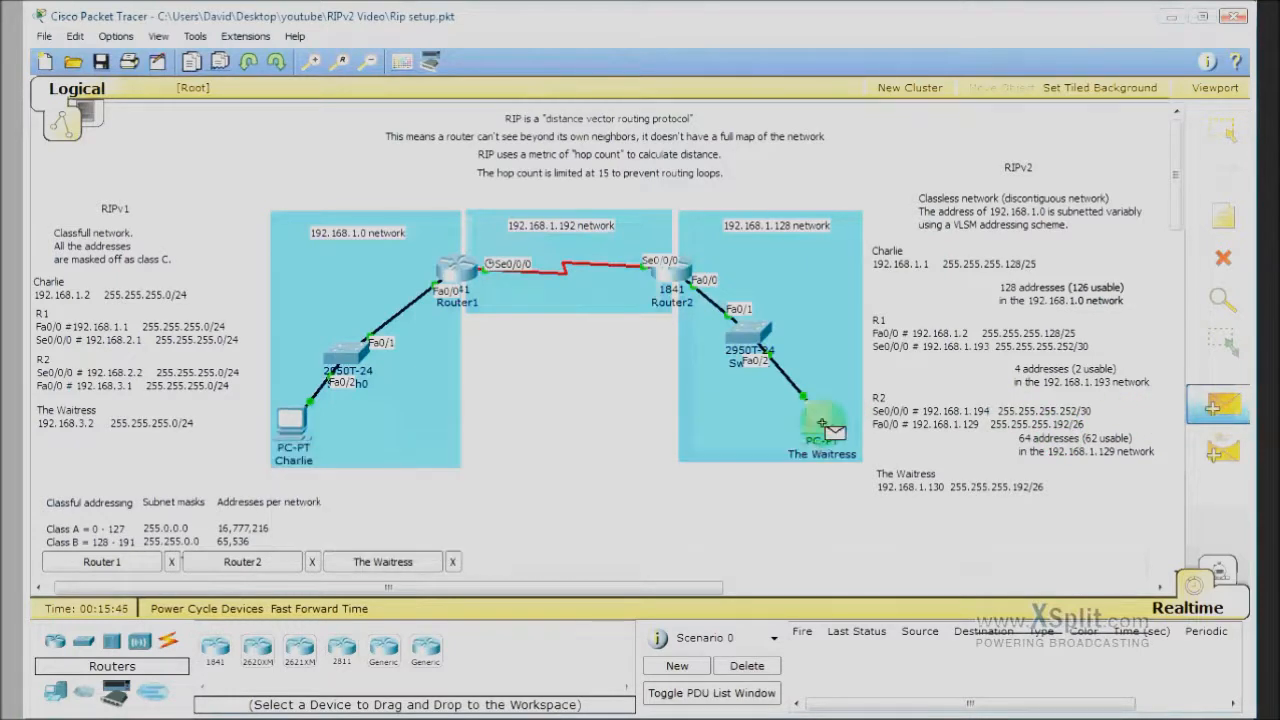
click(292, 420)
click(748, 666)
Step: Test connectivity with a simple PDU from The Waitress PC to Router2, and delete the scenario
click(1217, 405)
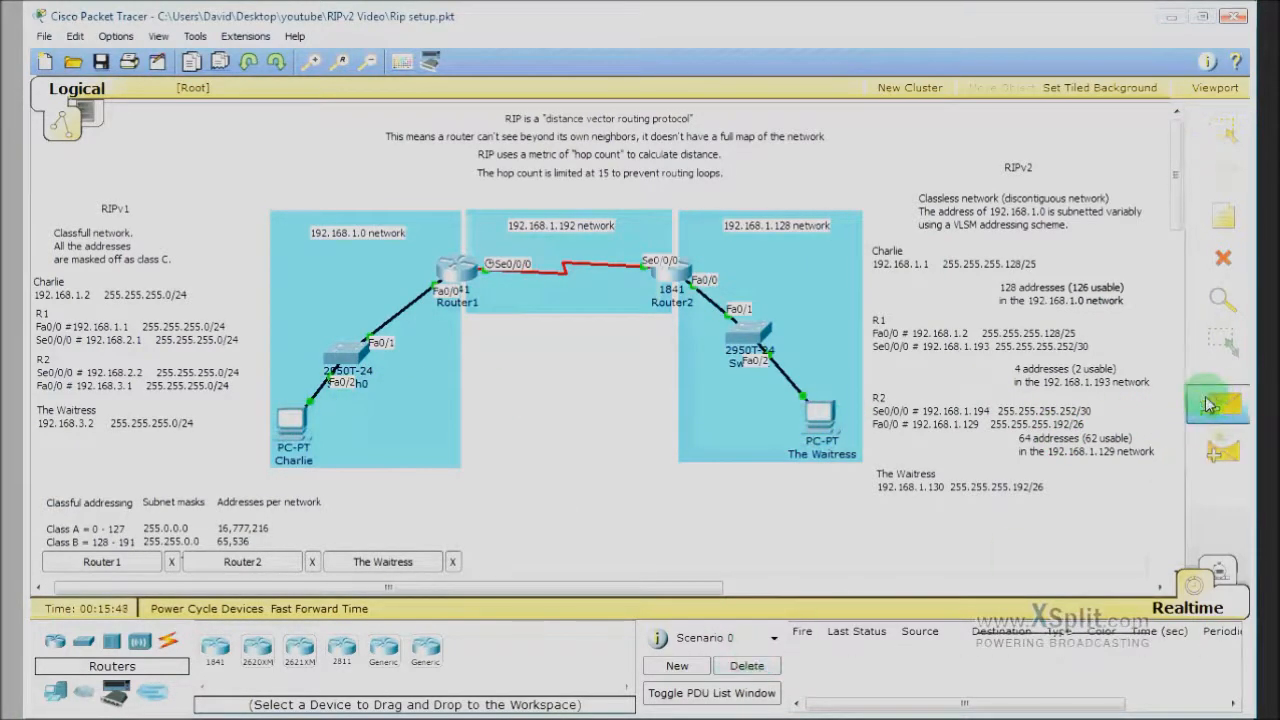
click(822, 420)
click(672, 284)
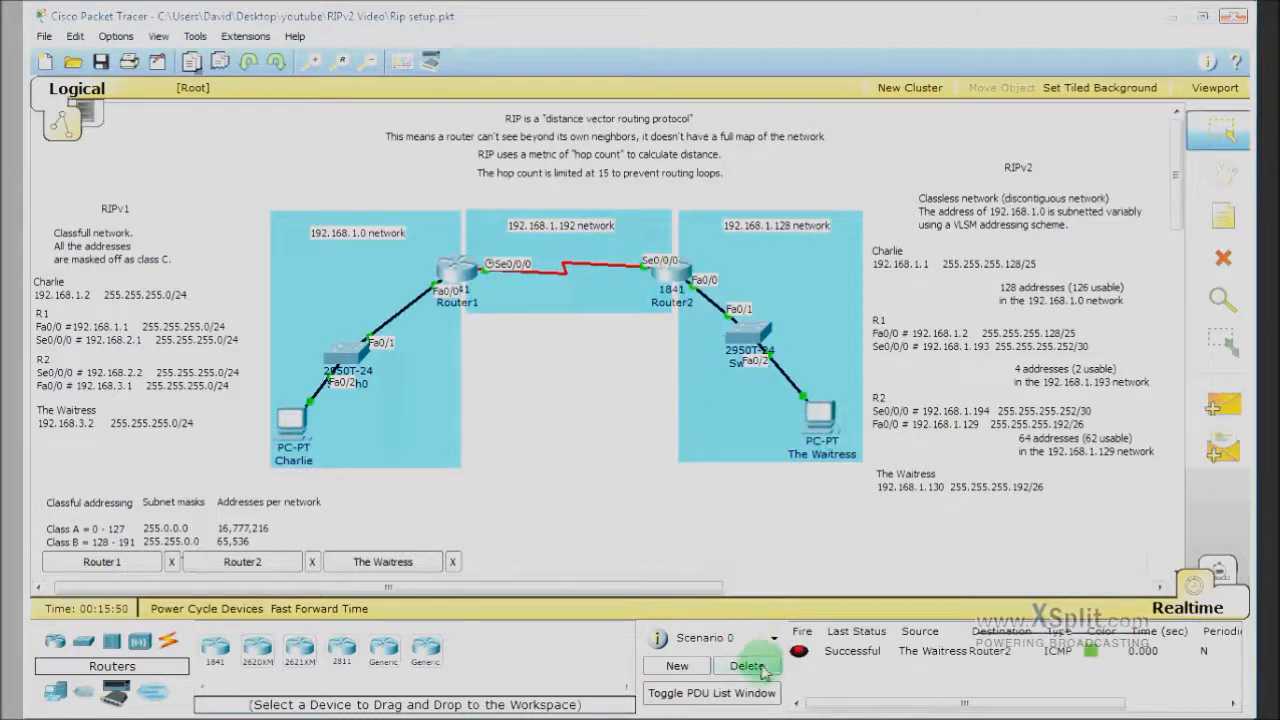
click(748, 666)
Step: Test the serial link with a simple PDU from Router2 to Router1, and delete the scenario
click(681, 275)
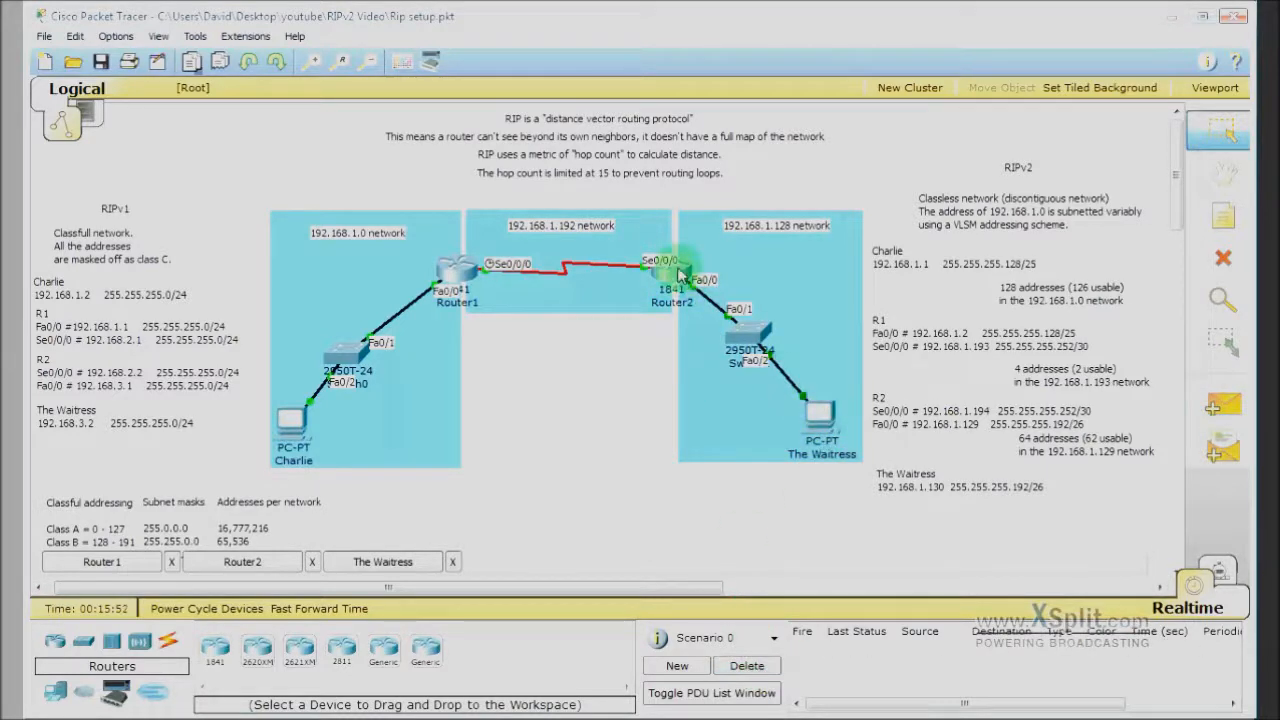
click(1217, 405)
click(665, 270)
click(458, 270)
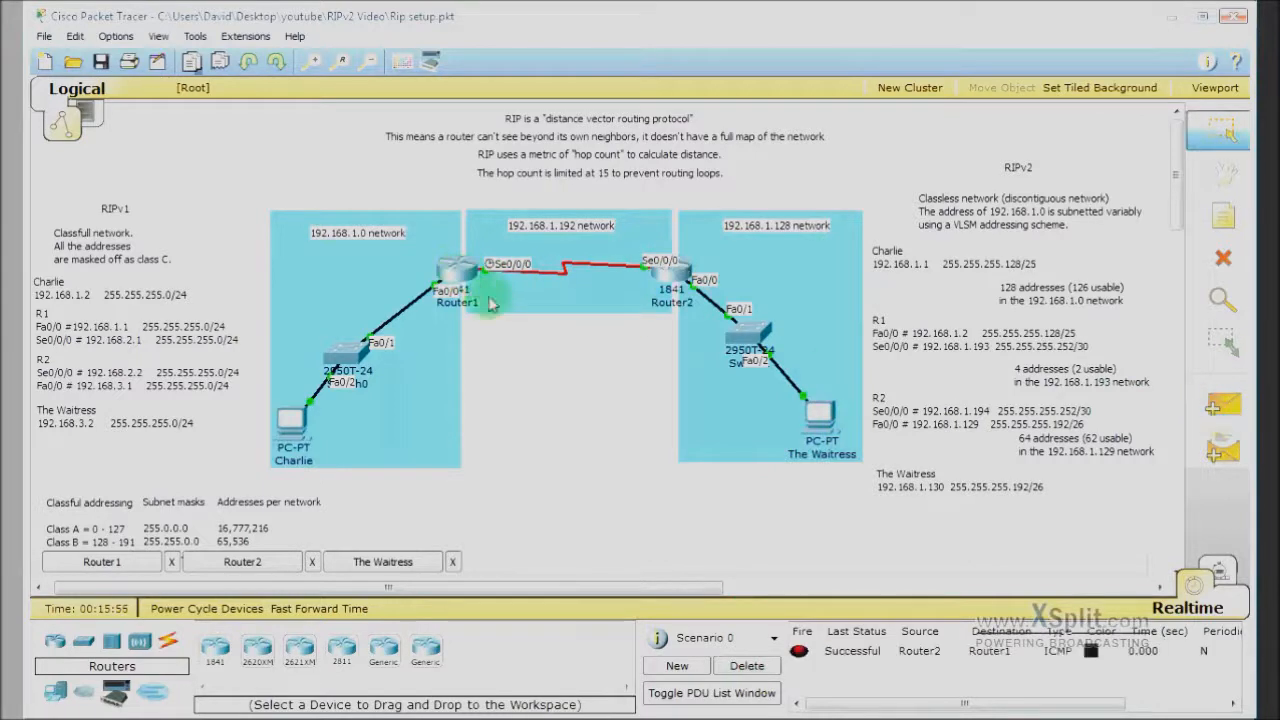
click(750, 672)
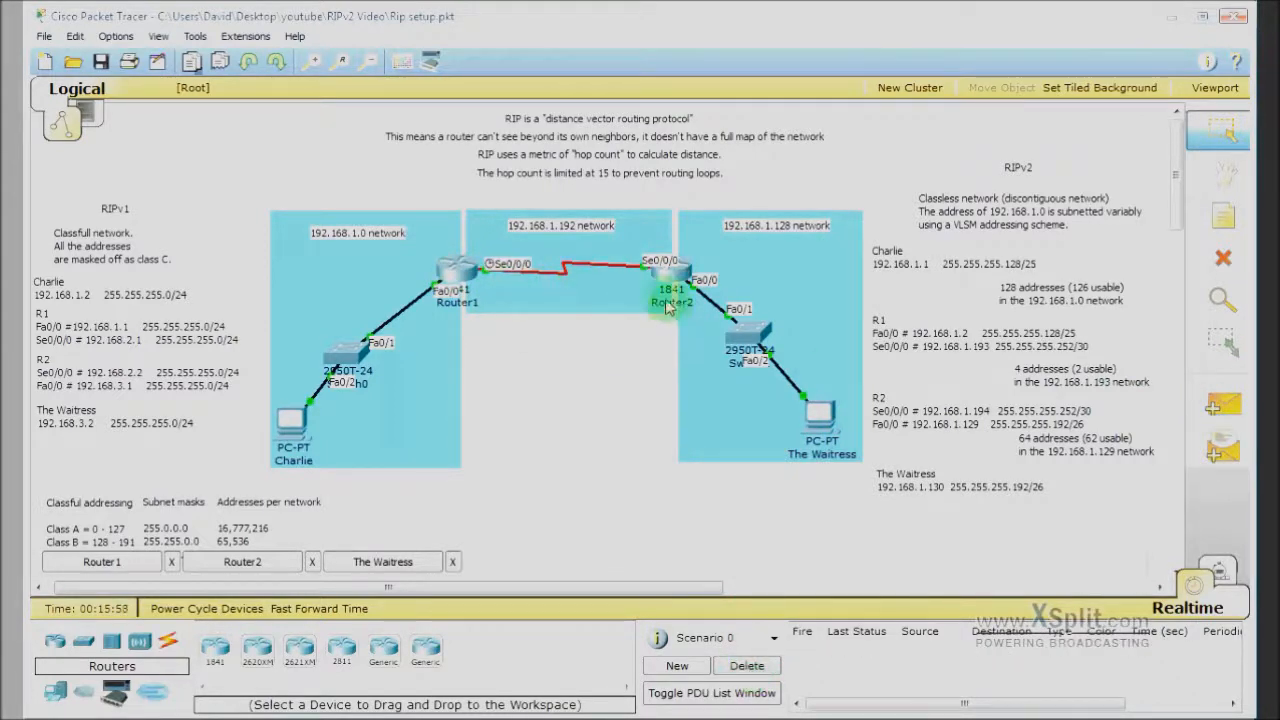
Step: Repeat the simple PDU test from The Waitress PC to Router2 and clear the scenario again
click(1230, 404)
click(812, 414)
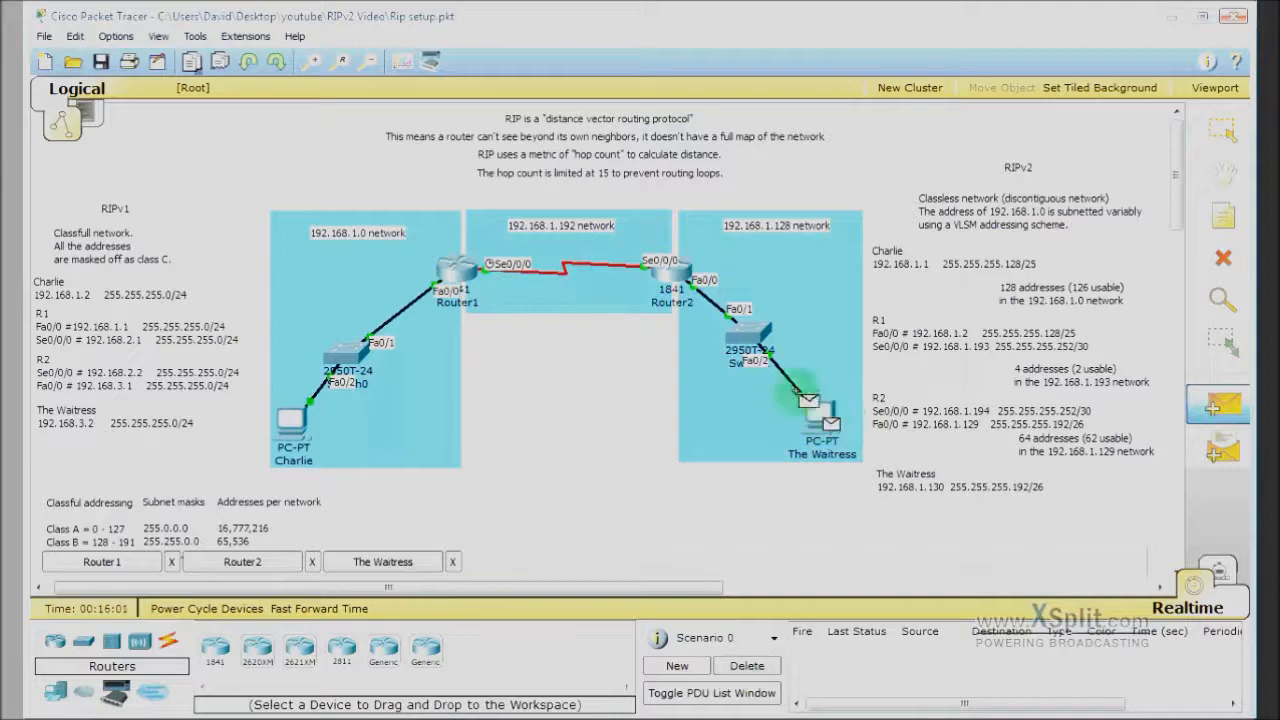
click(665, 278)
click(747, 665)
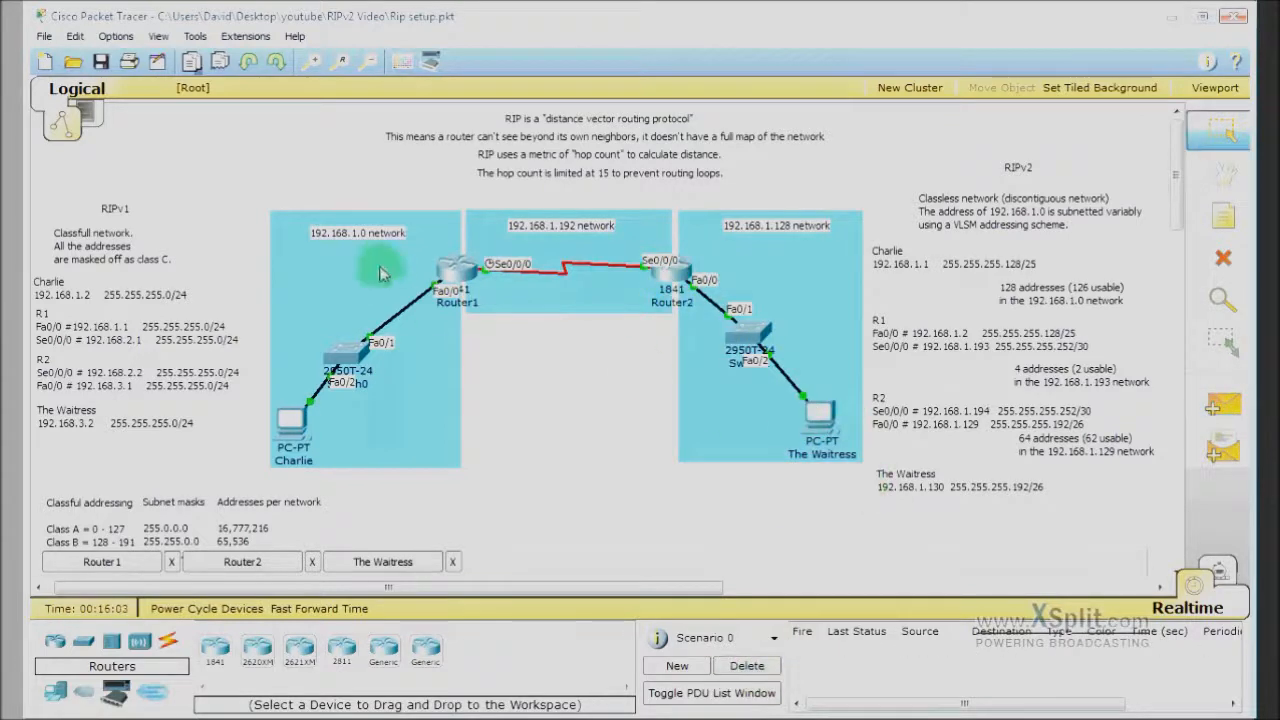
Step: Reopen Router1's command line and enter RIP configuration mode with router rip
click(461, 281)
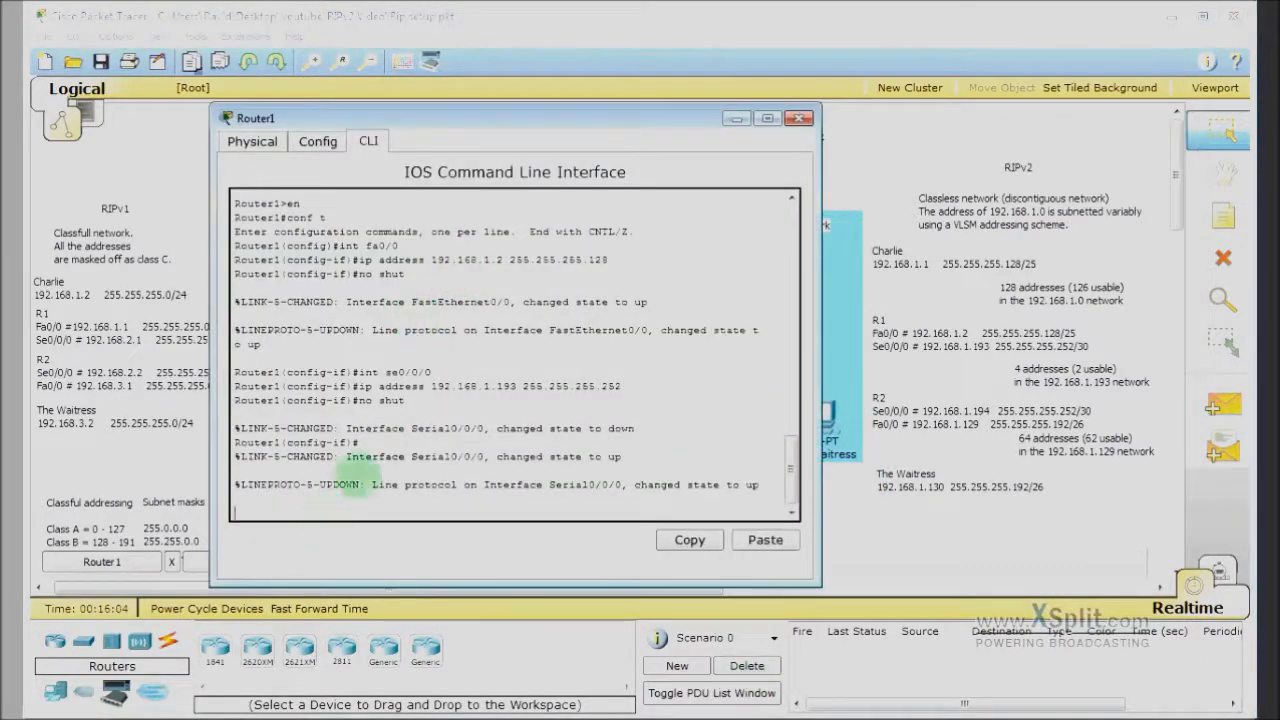
key(Return)
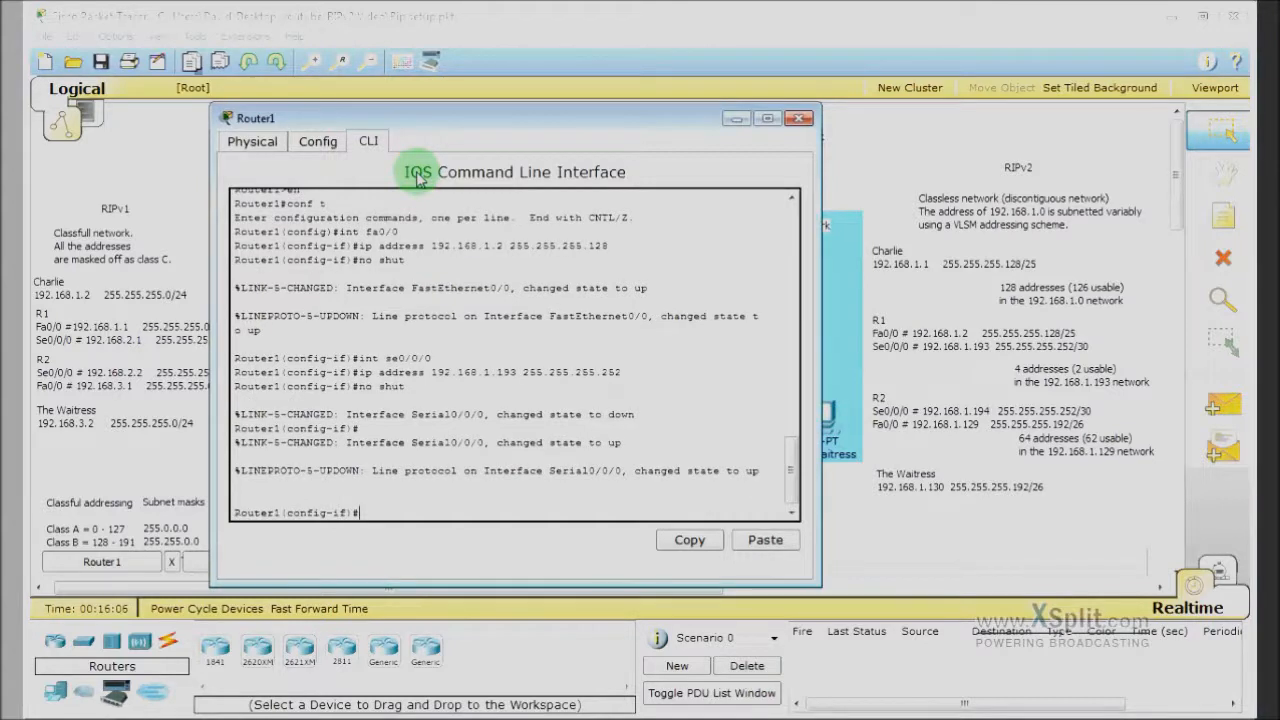
text(router rip)
key(Return)
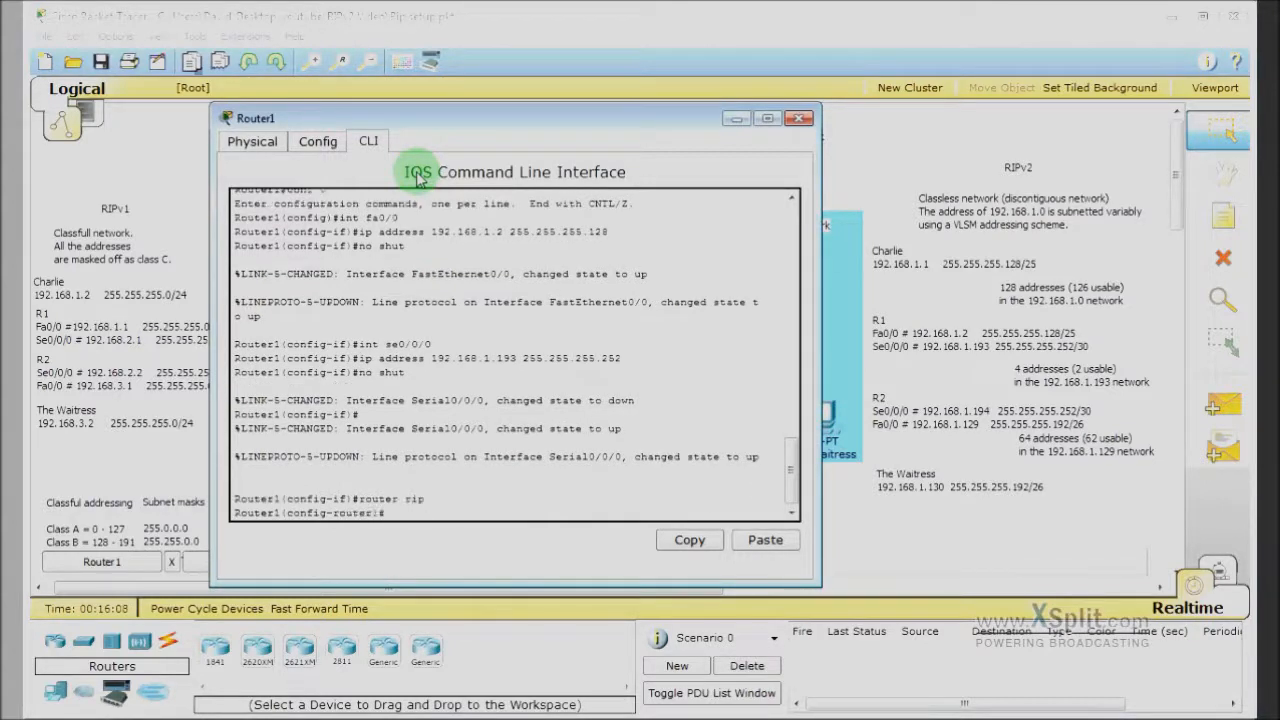
Step: Move Router1's window clear of the topology and add network 192.168.1.0 to its RIP configuration
drag(450, 121, 882, 123)
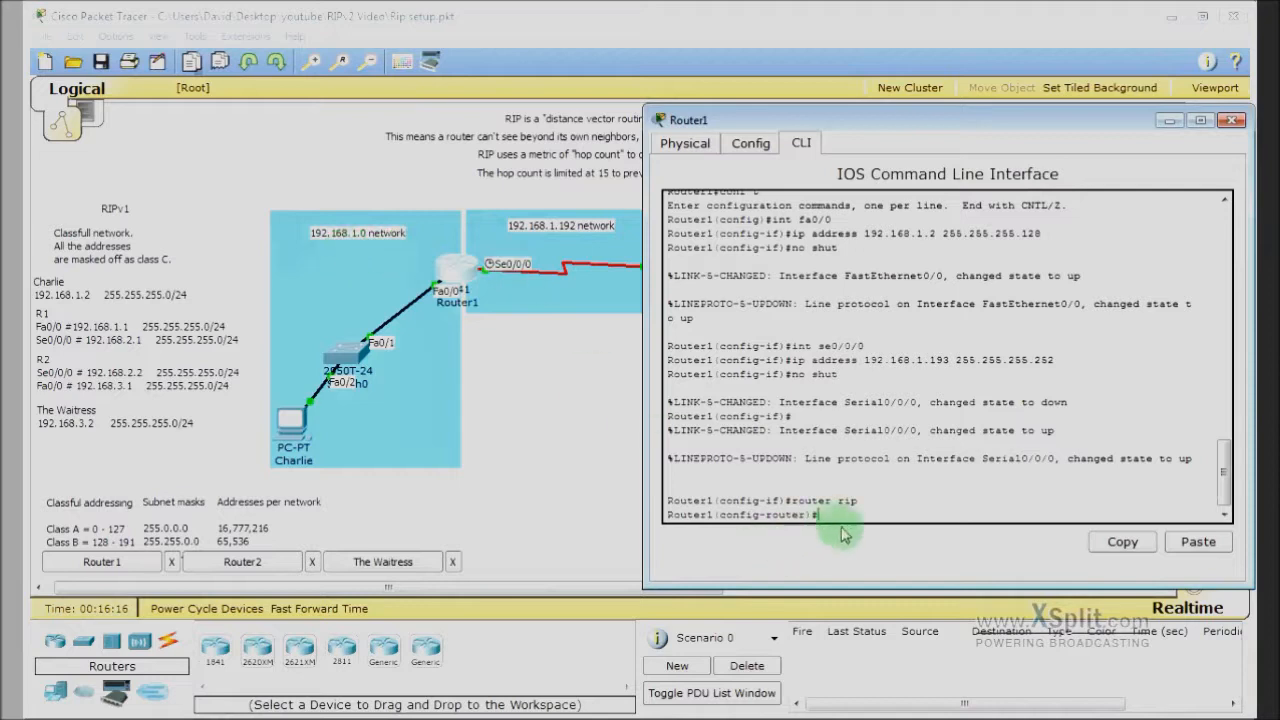
text(networ)
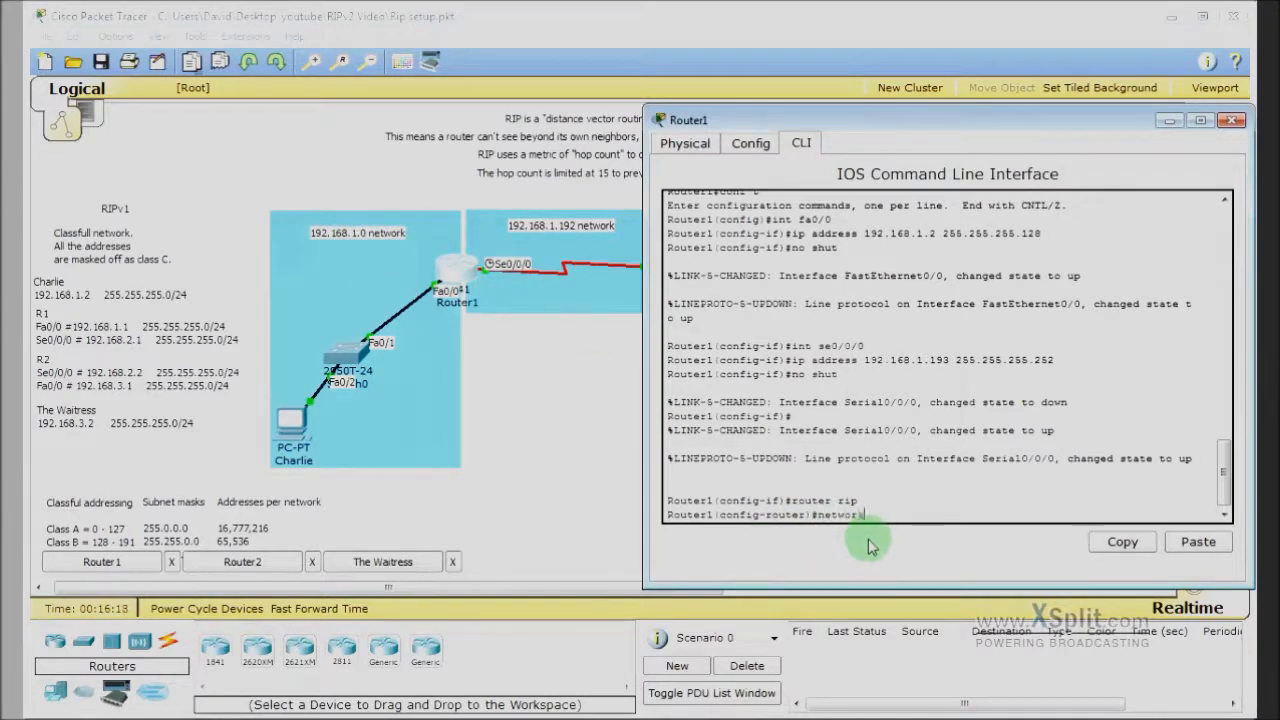
text(k)
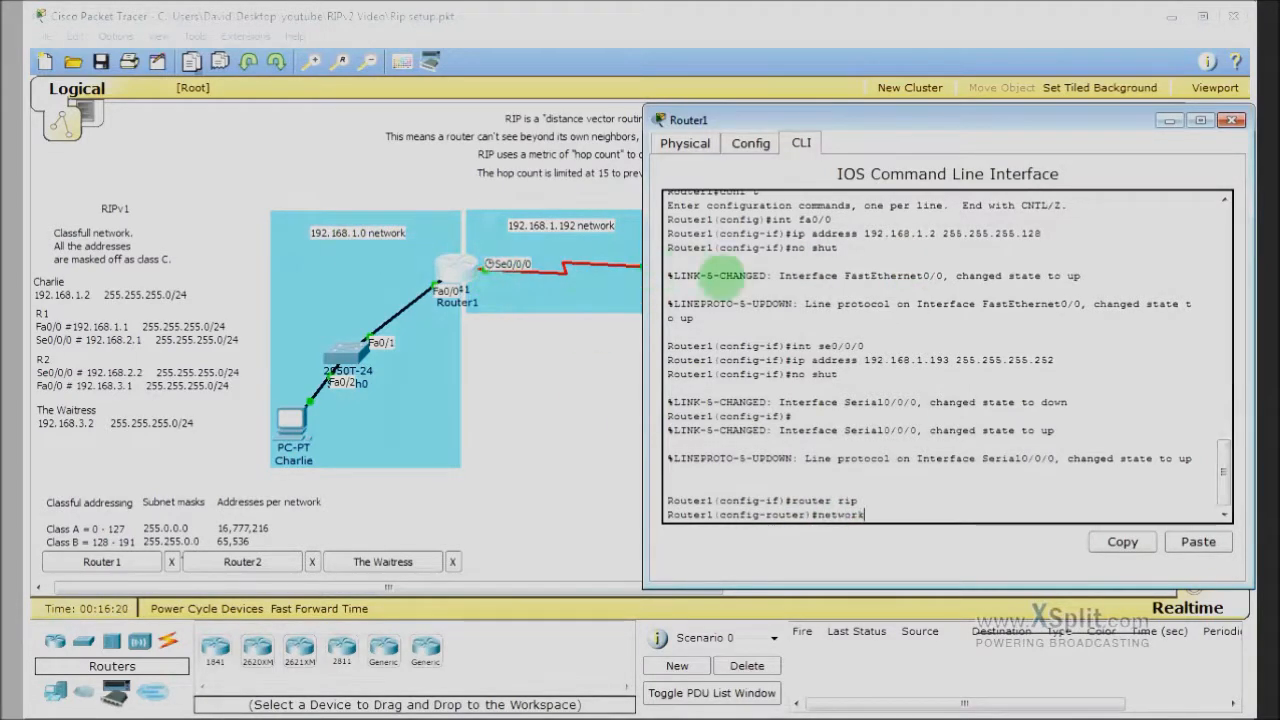
text( 192.168.1.0)
key(Return)
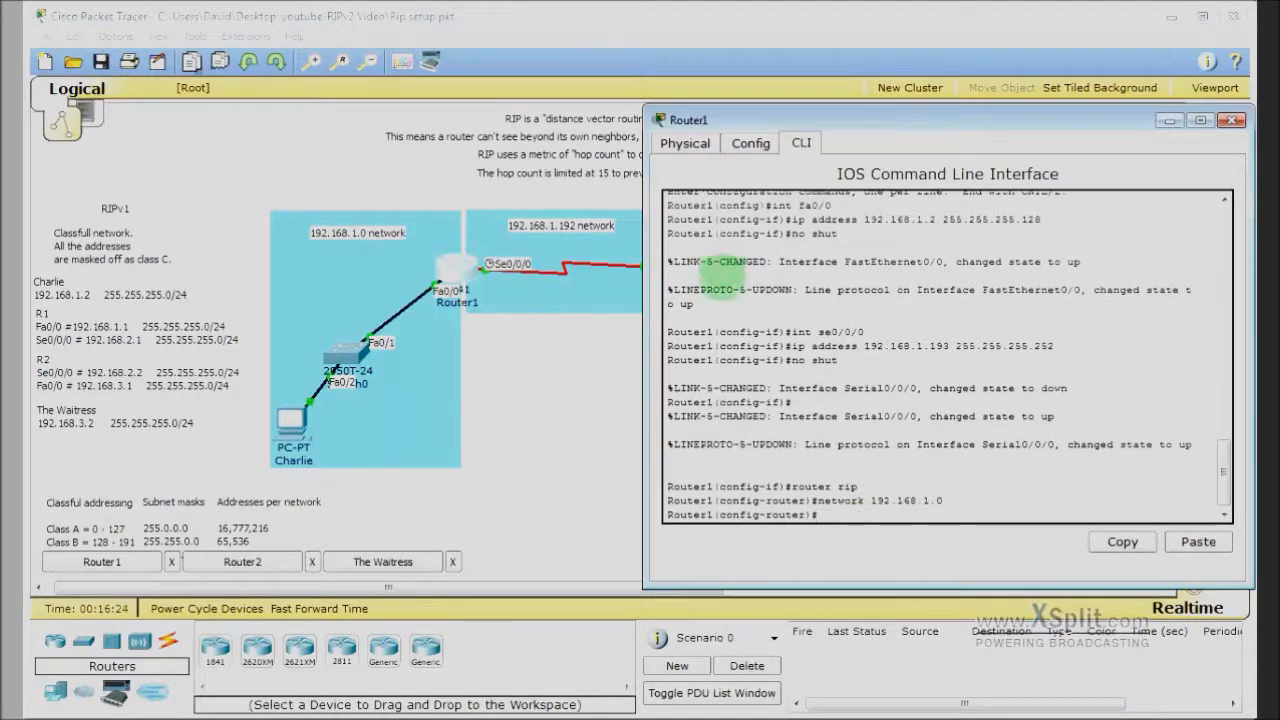
Step: Add network 192.168.1.192 to Router1's RIP configuration, exit to privileged mode, and put Router1's window away
text(network)
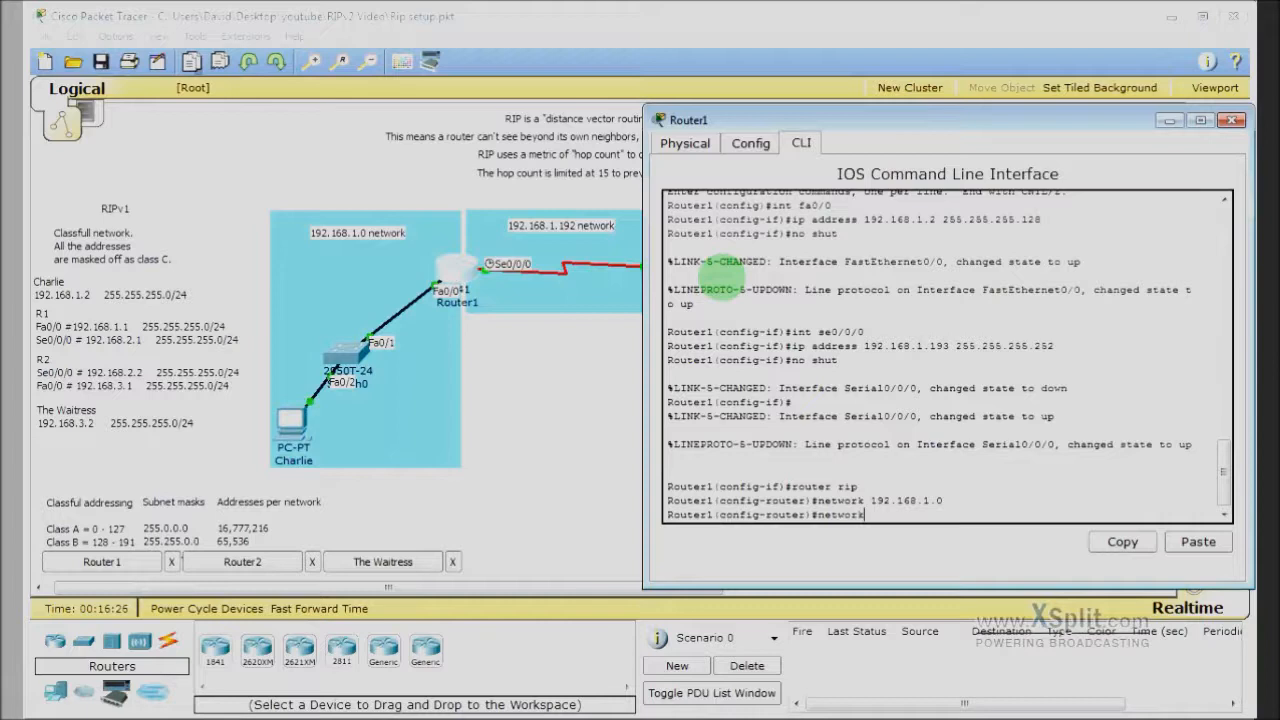
text( 192.1)
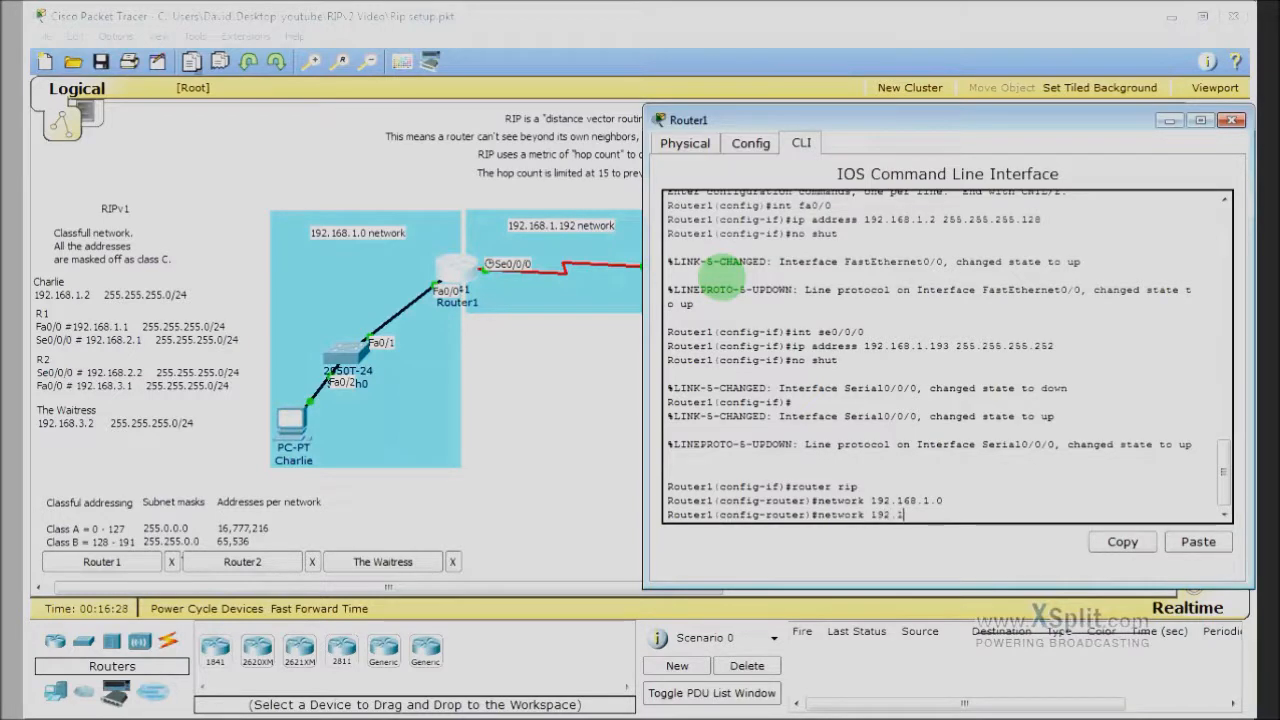
text(68.1.192)
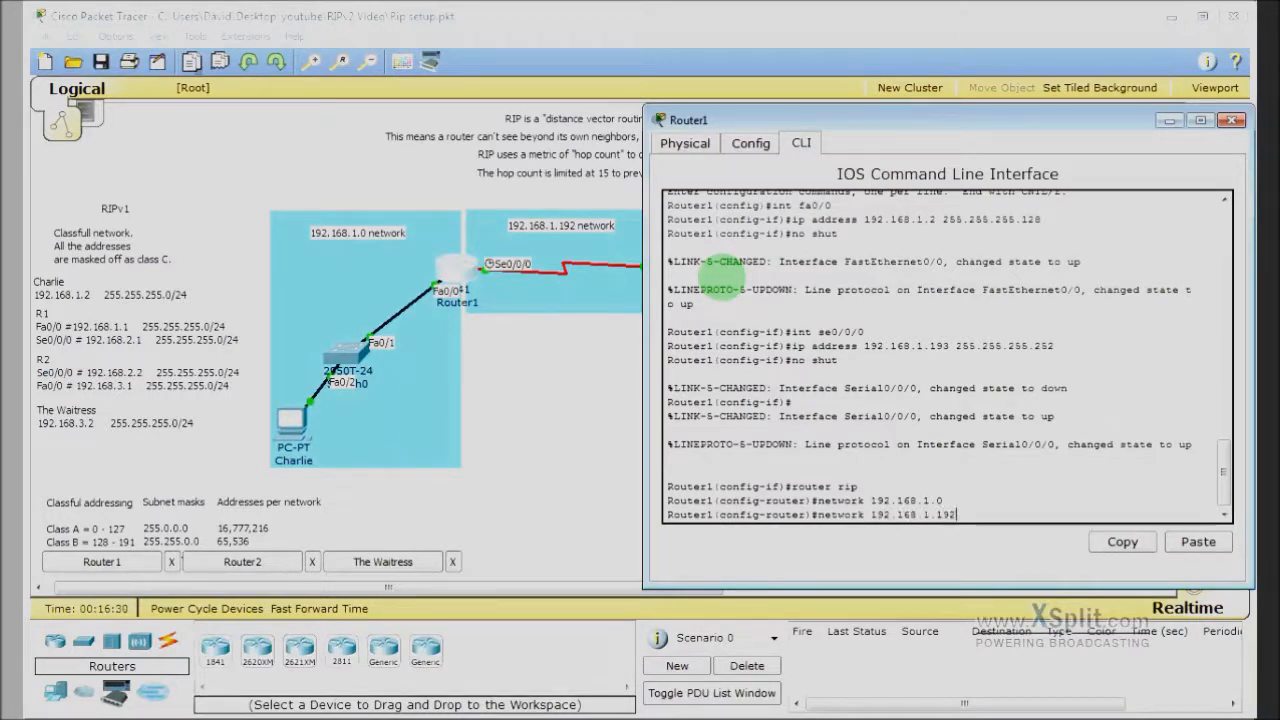
key(Return)
text(end)
key(Return)
drag(1125, 121, 852, 117)
click(958, 117)
Step: Enter RIP configuration mode on Router2 and add network 192.168.1.192, keeping its window clear of the network labels
click(668, 280)
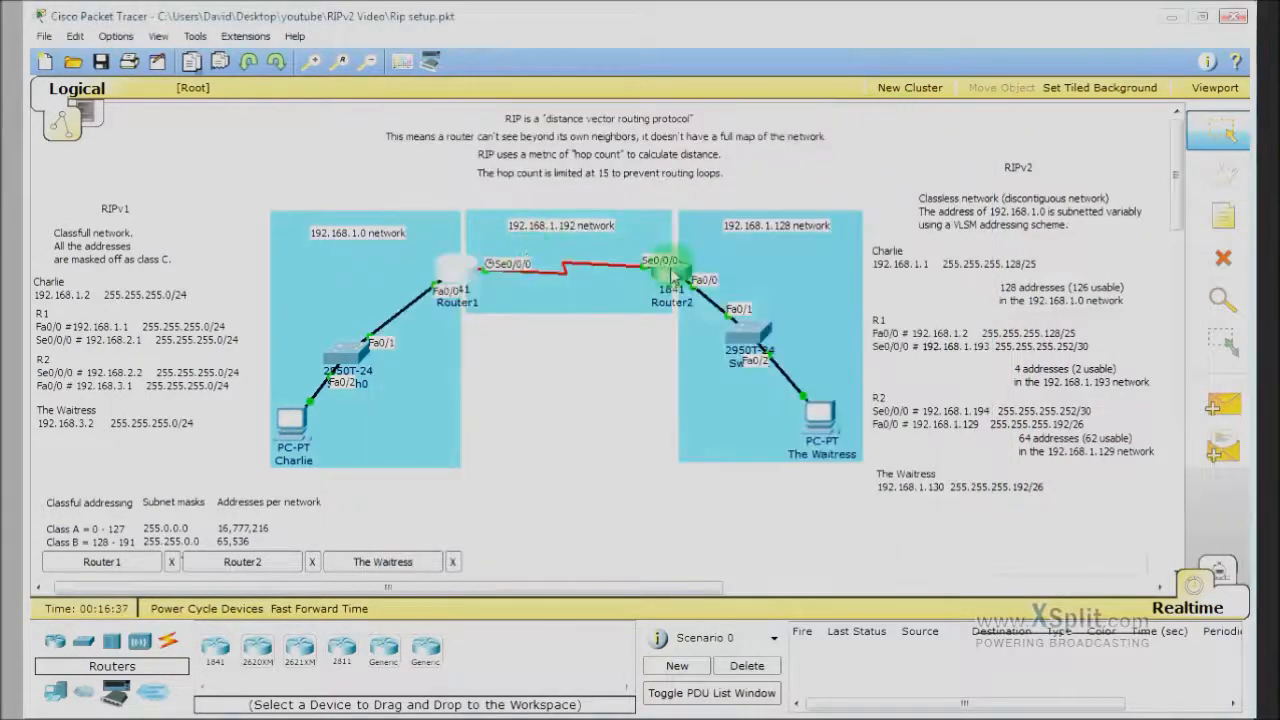
drag(364, 96, 586, 100)
click(430, 480)
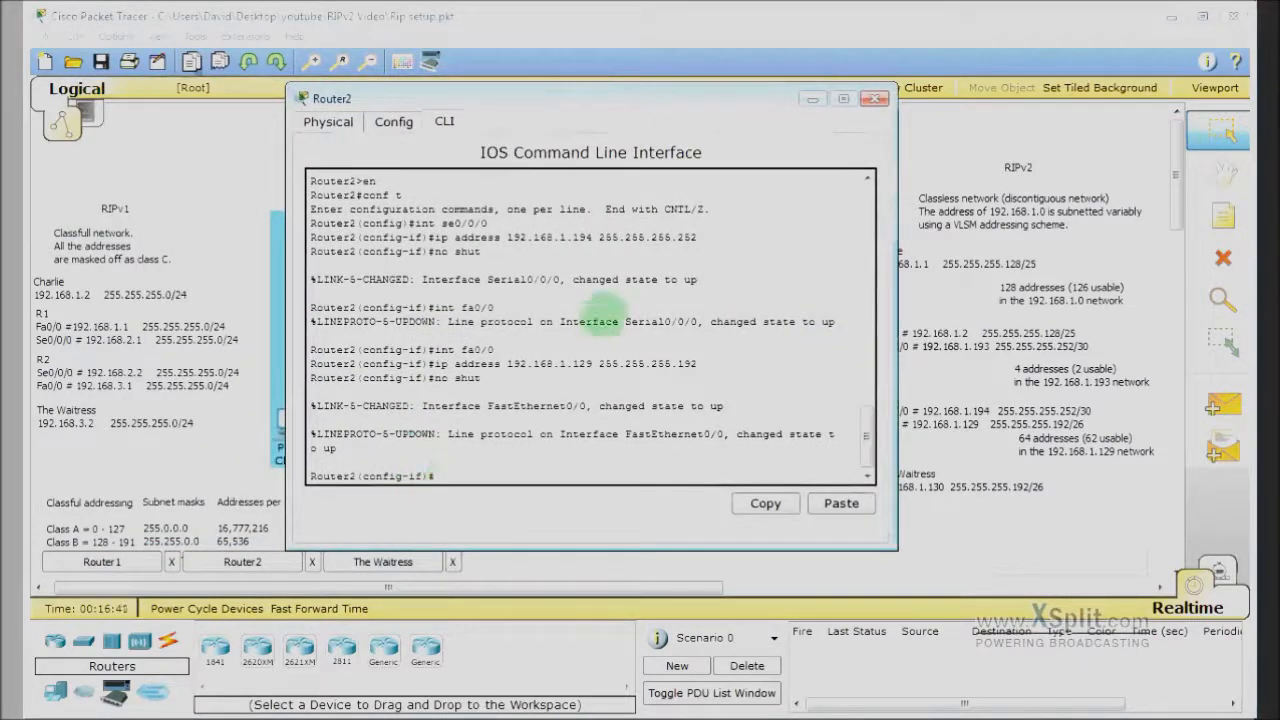
text(router rip)
key(Return)
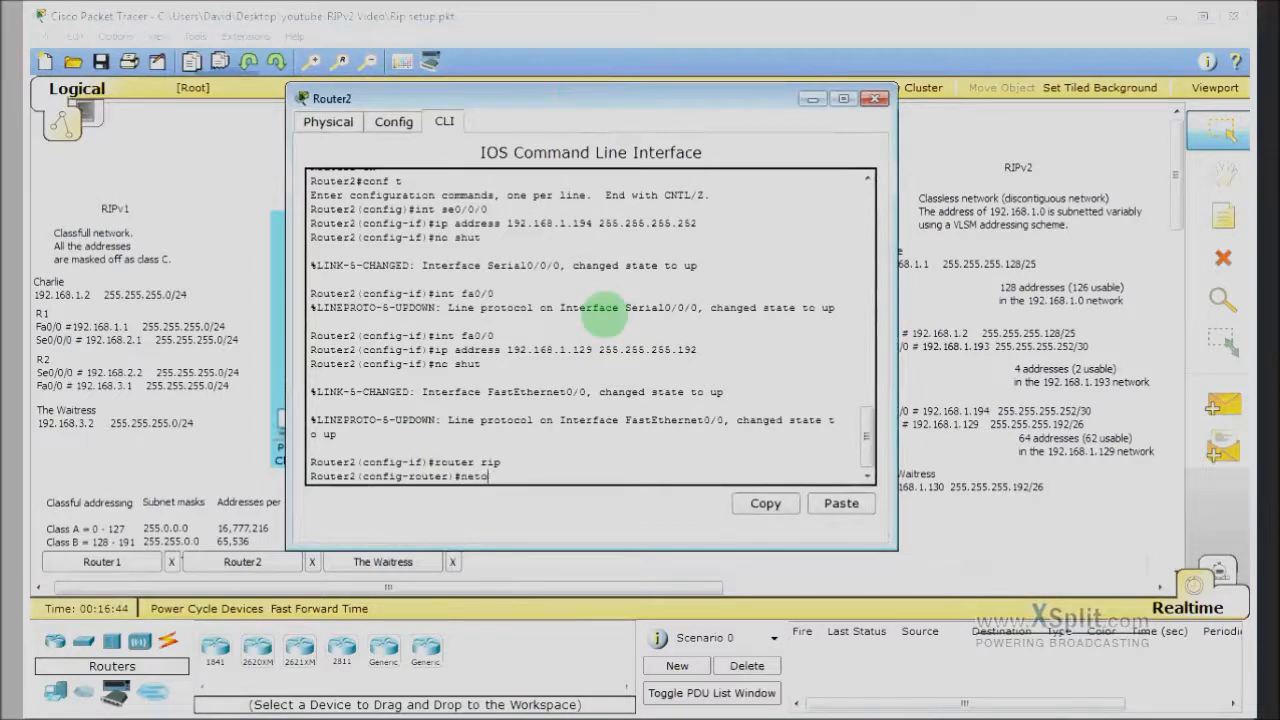
text(network)
drag(590, 96, 852, 260)
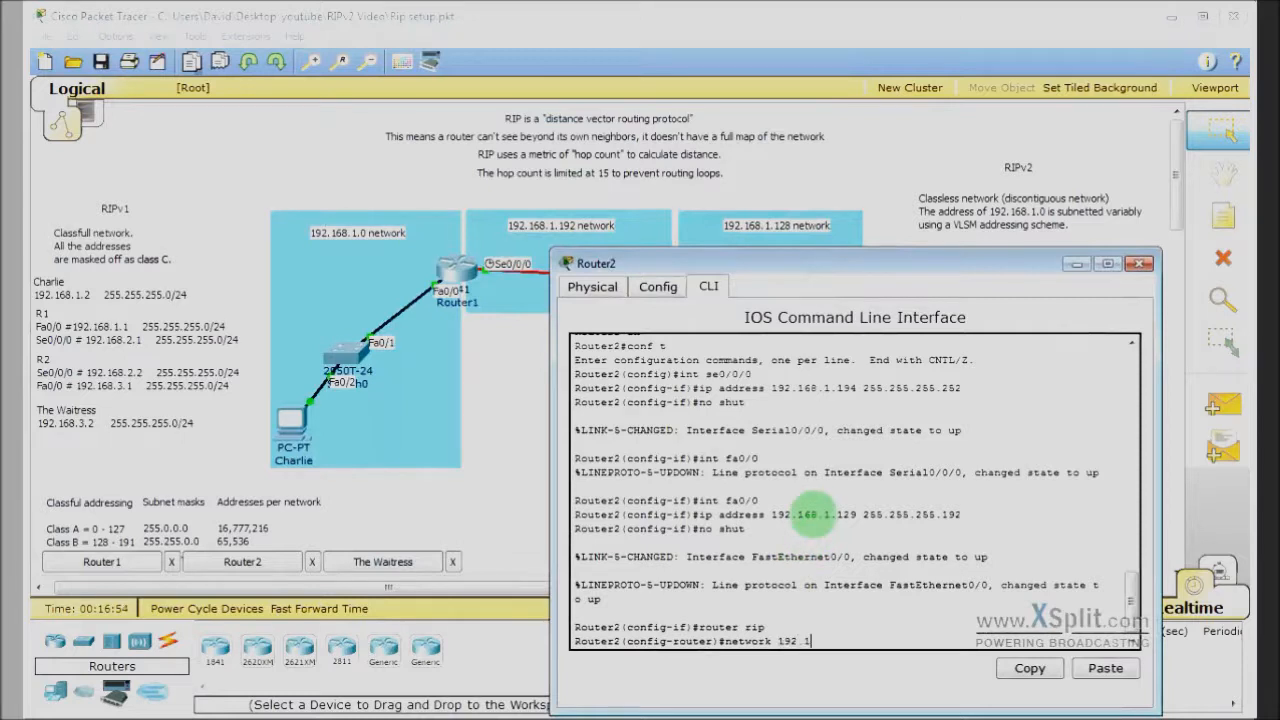
text(.1.1)
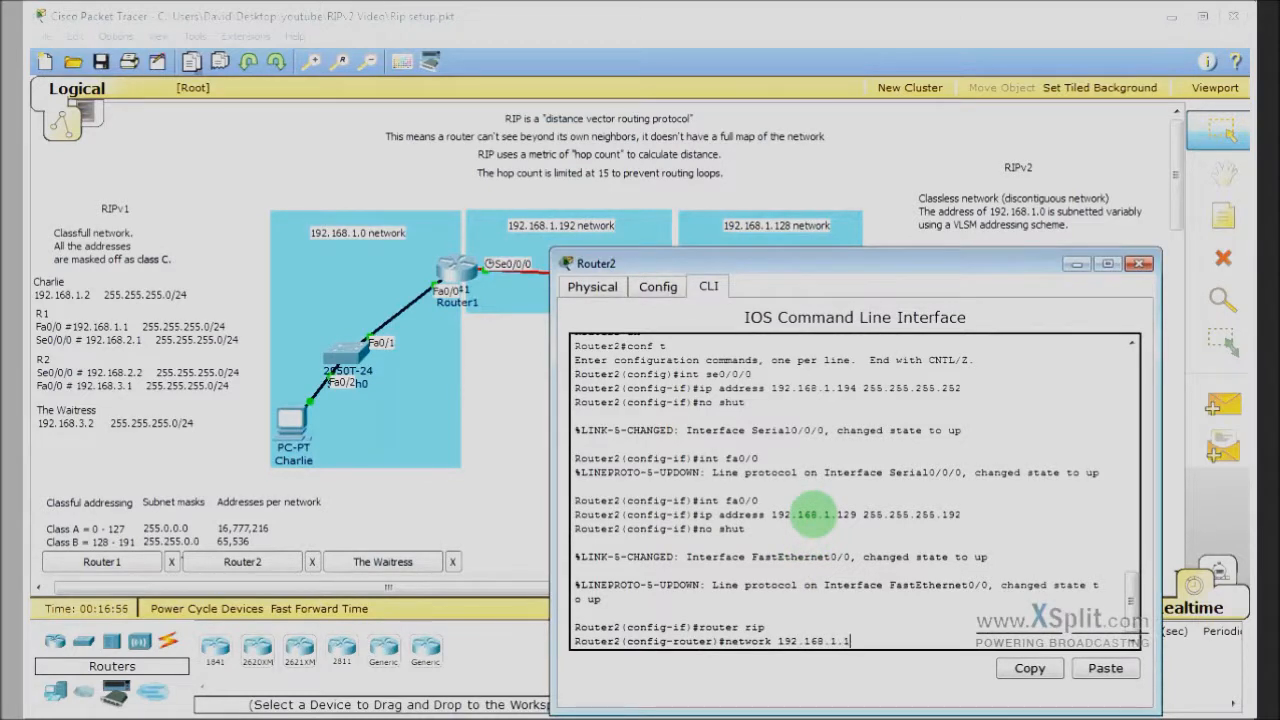
text(92)
key(Return)
Step: Add network 192.168.1.128 to Router2's RIP configuration, exit to privileged mode, and minimize its window
key(Up)
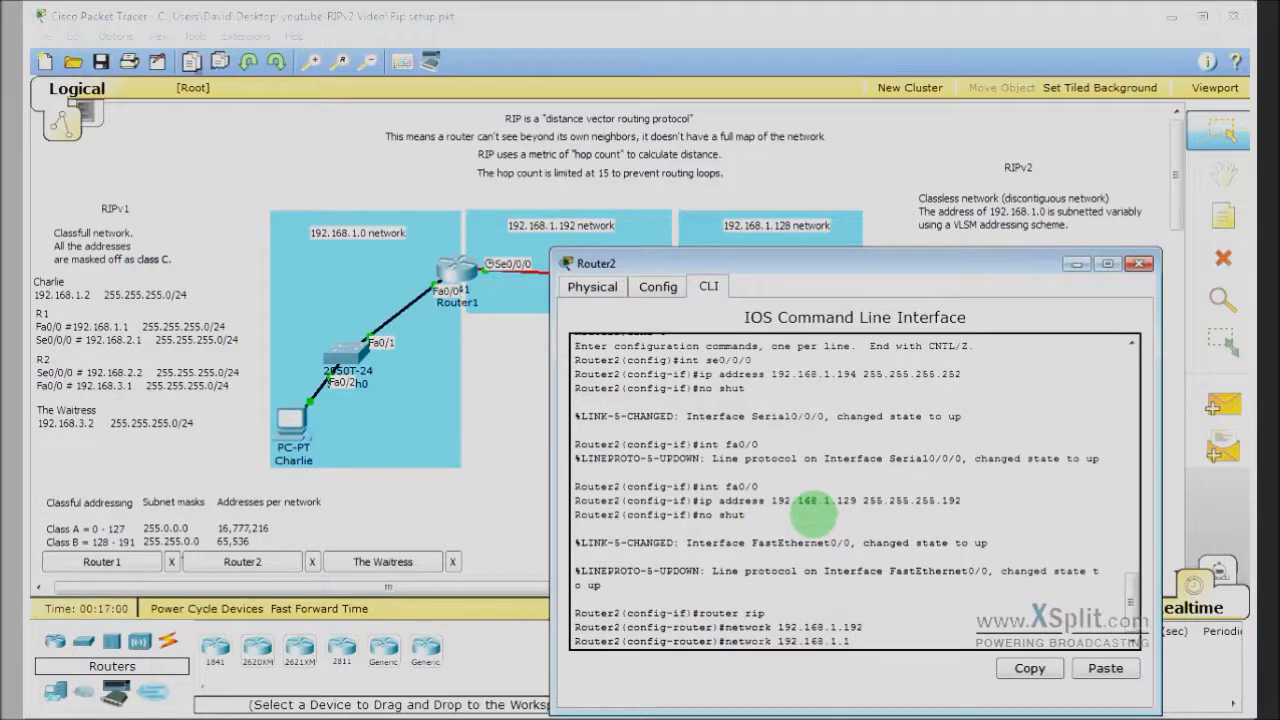
key(Return)
text(end)
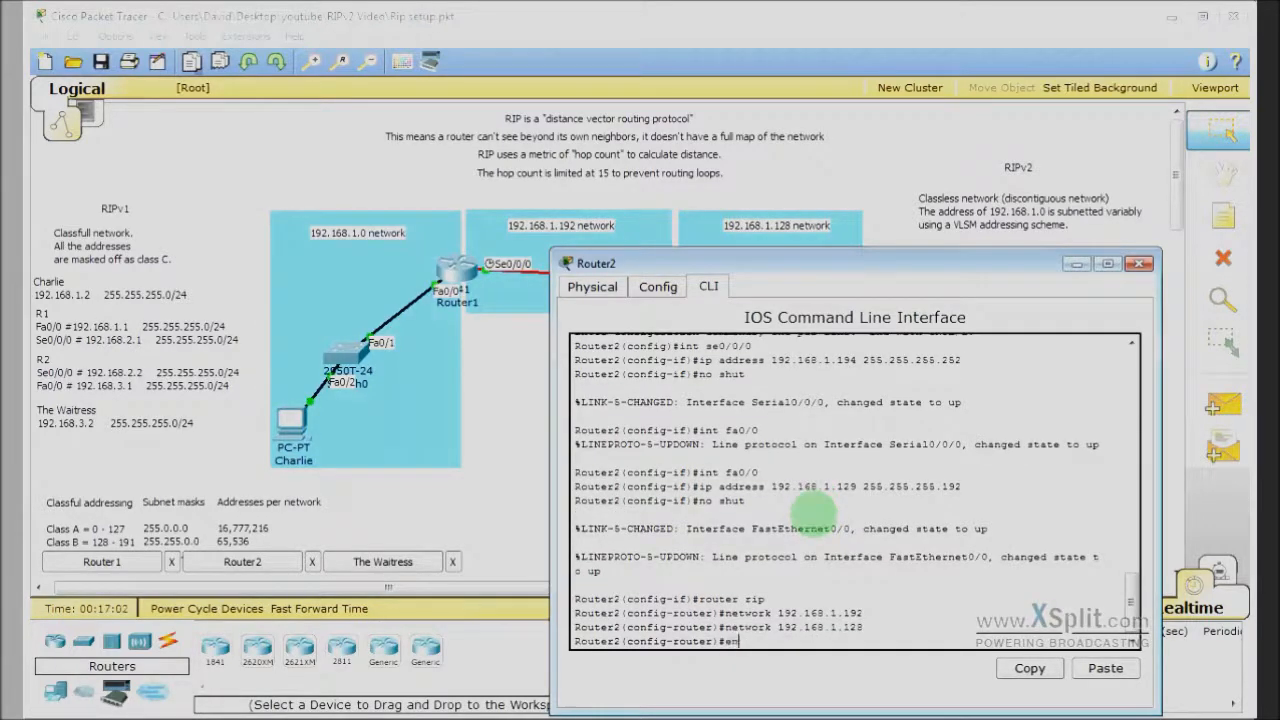
key(Return)
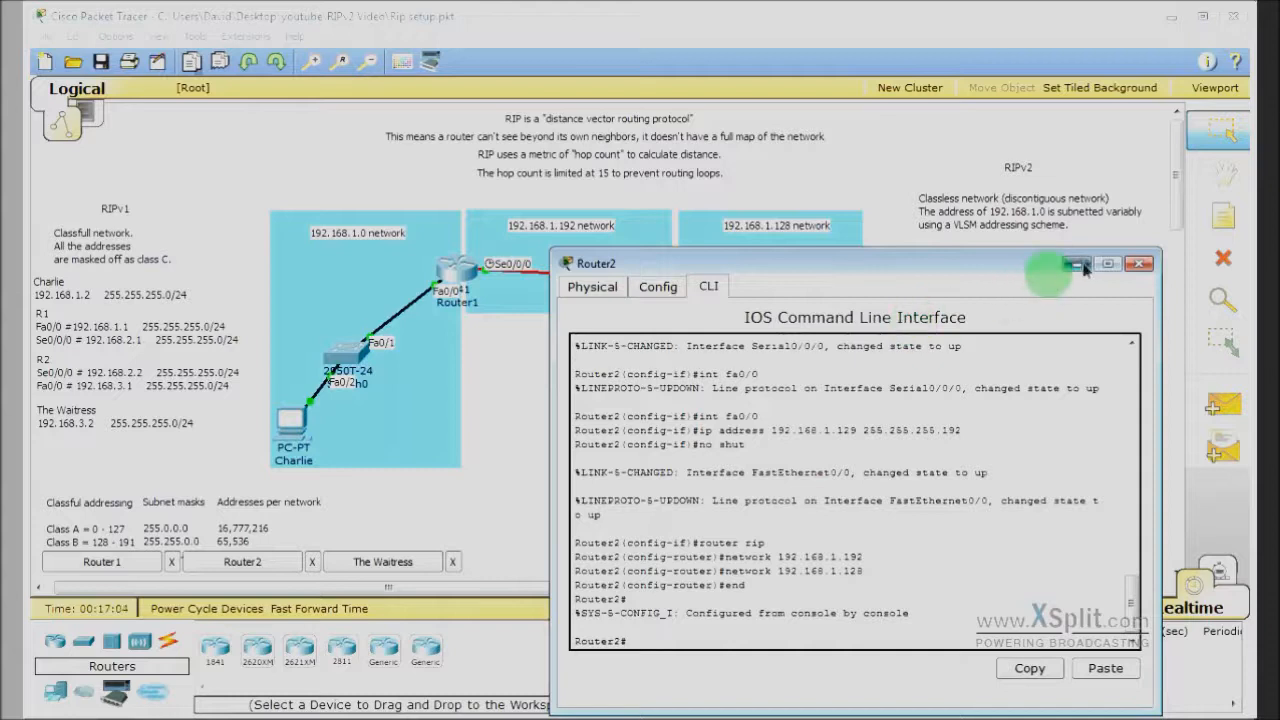
click(1076, 264)
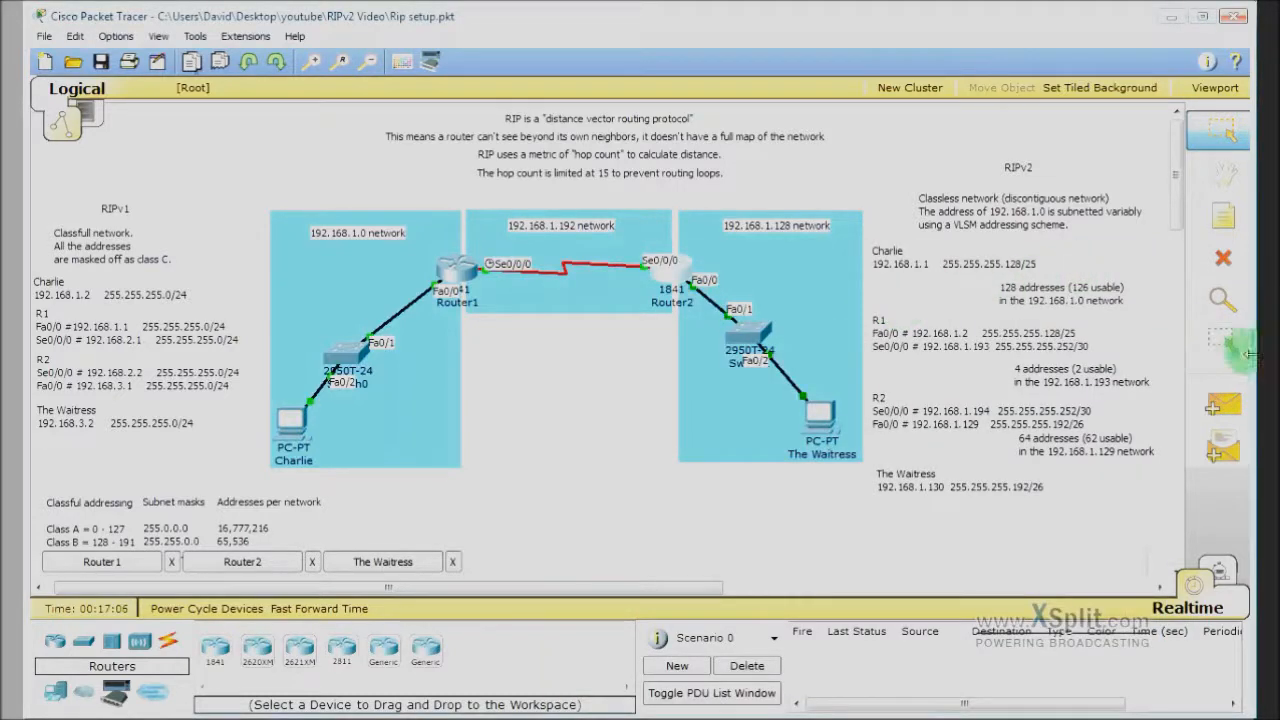
Step: Send simple PDUs from the Charlie PC to Router1 and from Charlie to The Waitress PC
click(1222, 405)
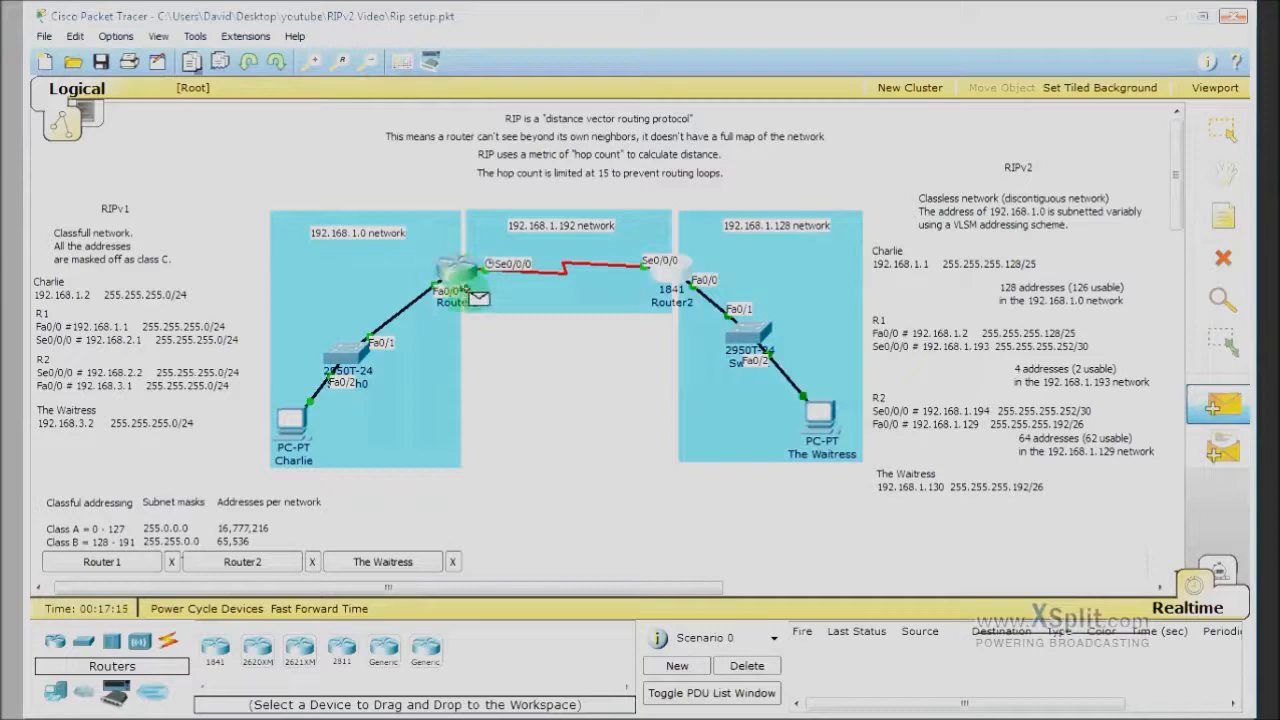
click(287, 428)
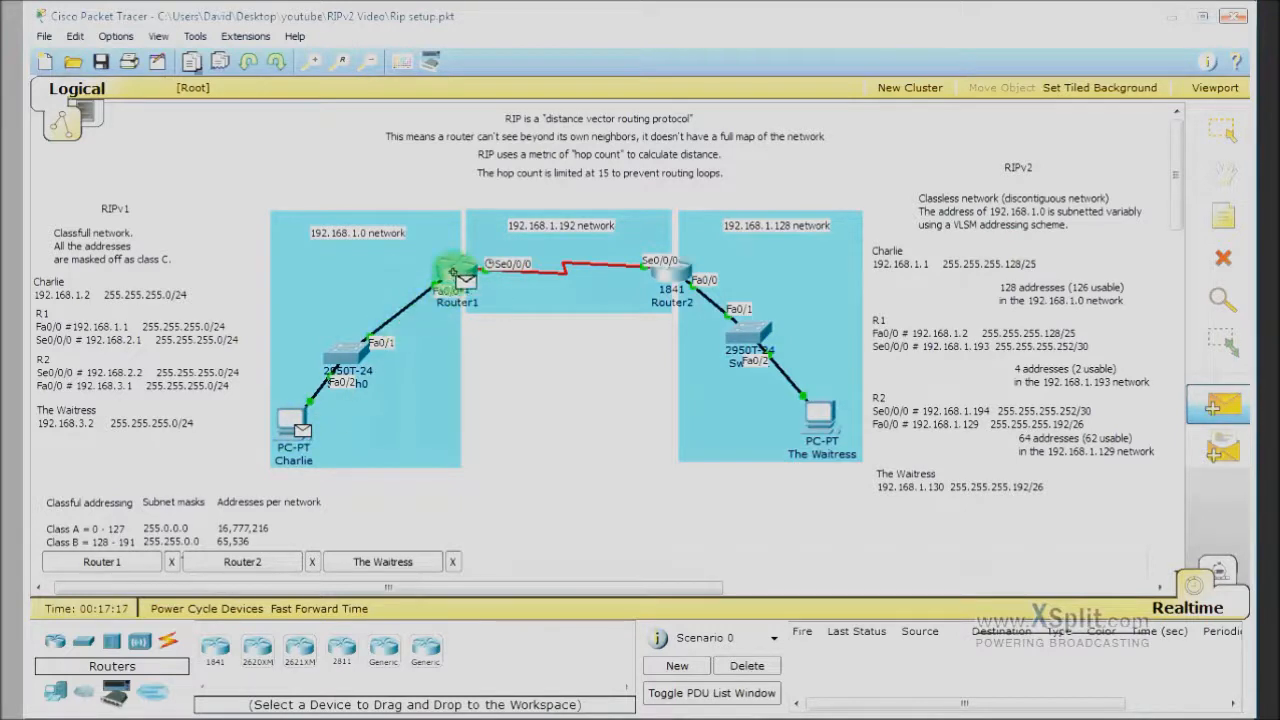
click(455, 272)
click(1213, 408)
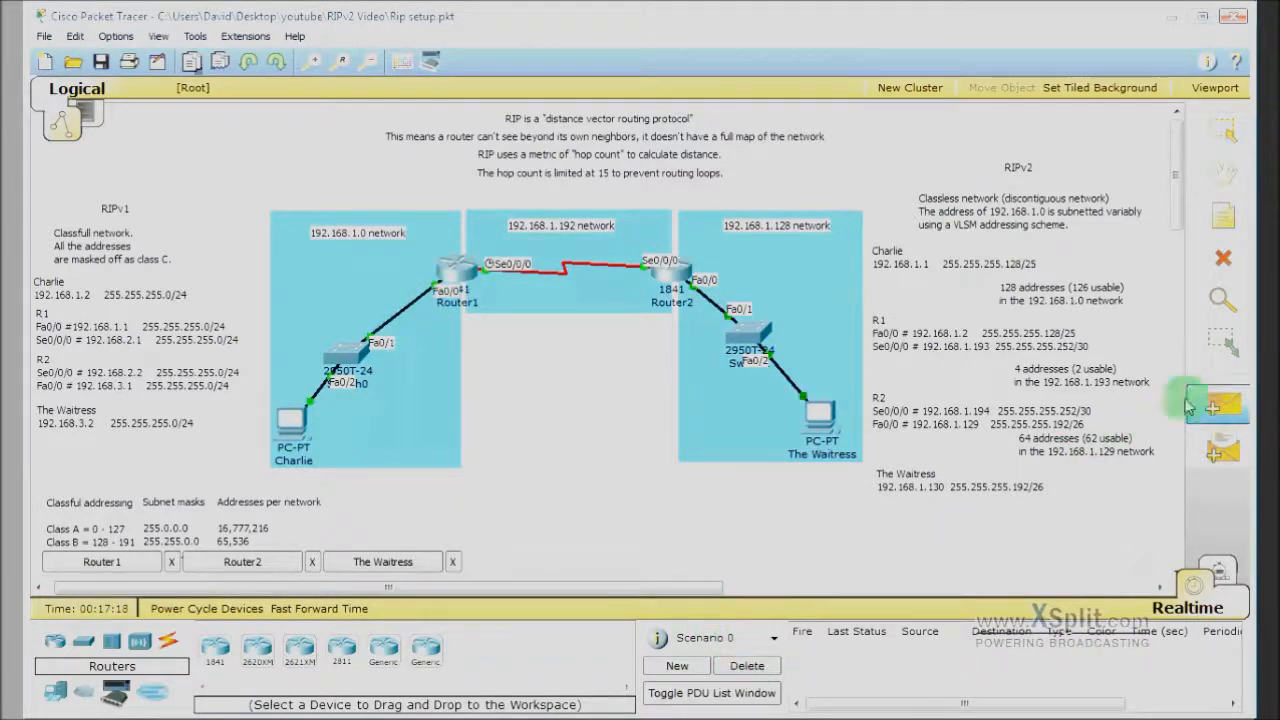
click(292, 426)
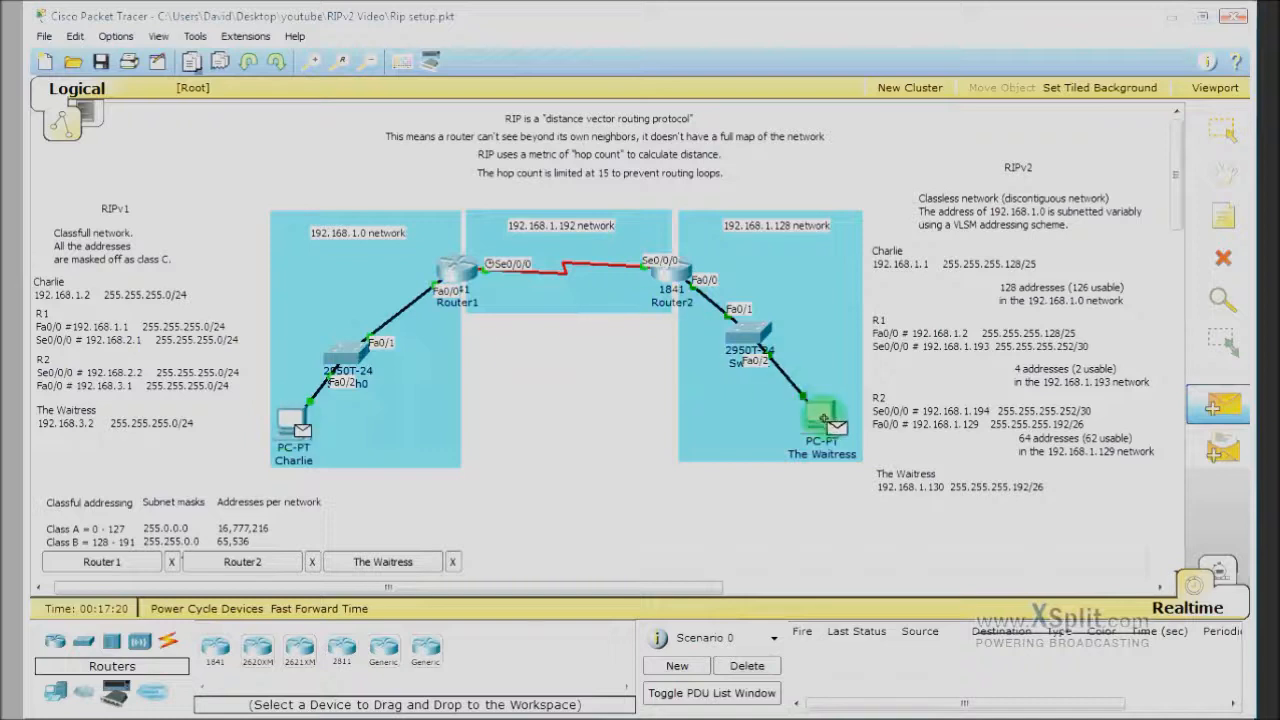
click(823, 418)
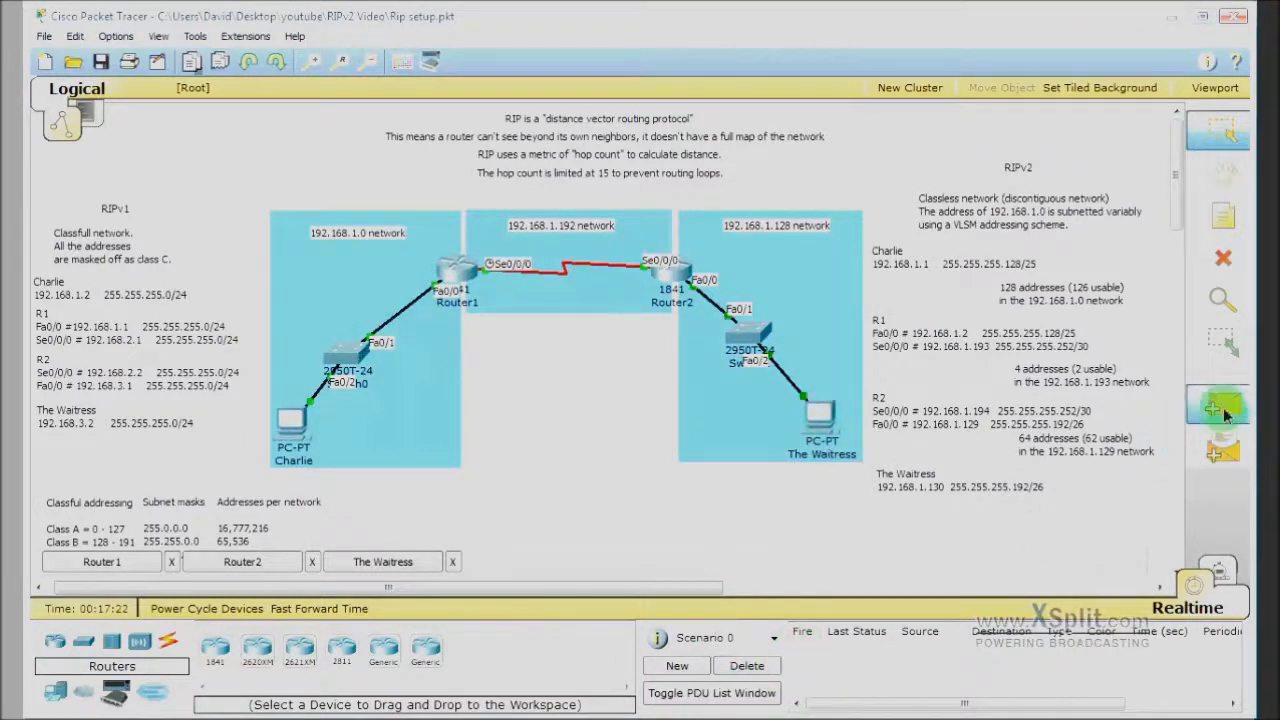
Step: Send a simple PDU from The Waitress PC to Router1, and delete the scenario
click(823, 412)
click(457, 271)
click(745, 665)
Step: Display Router1's routing table with show ip route and examine the network entries learned for the 192.168.1.0 subnets
click(457, 265)
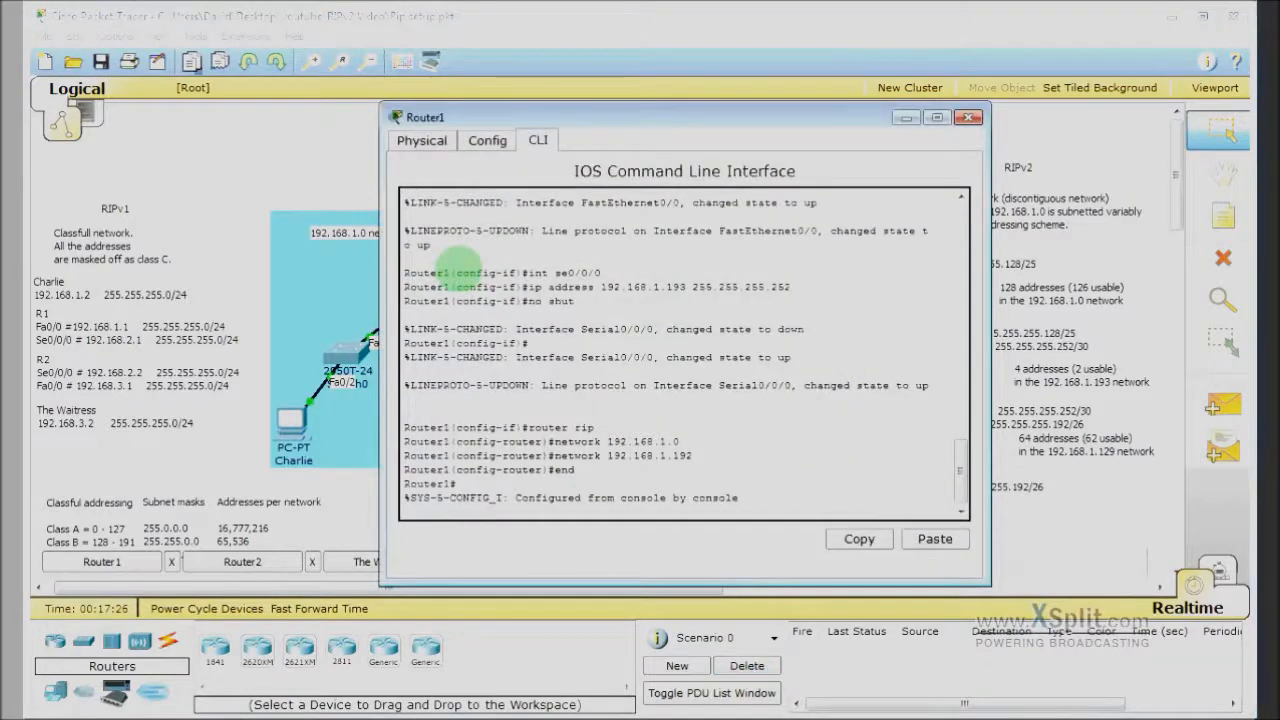
key(Return)
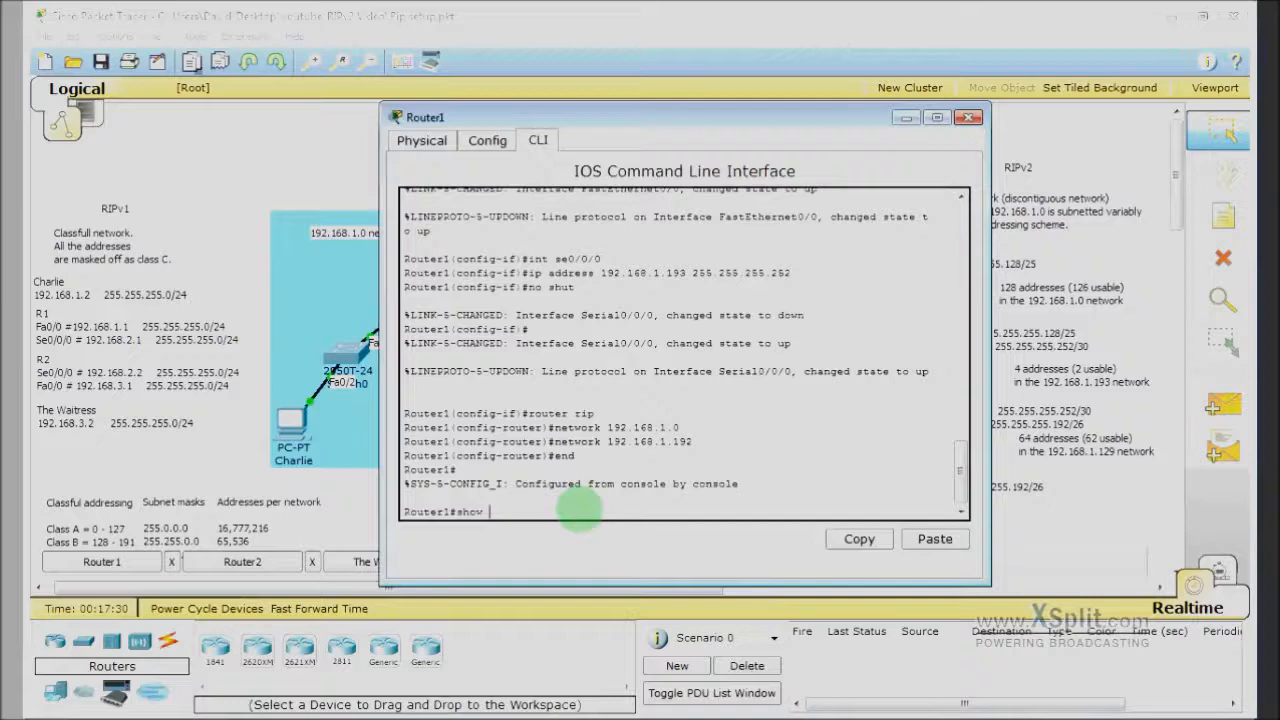
text(show ip route)
key(Return)
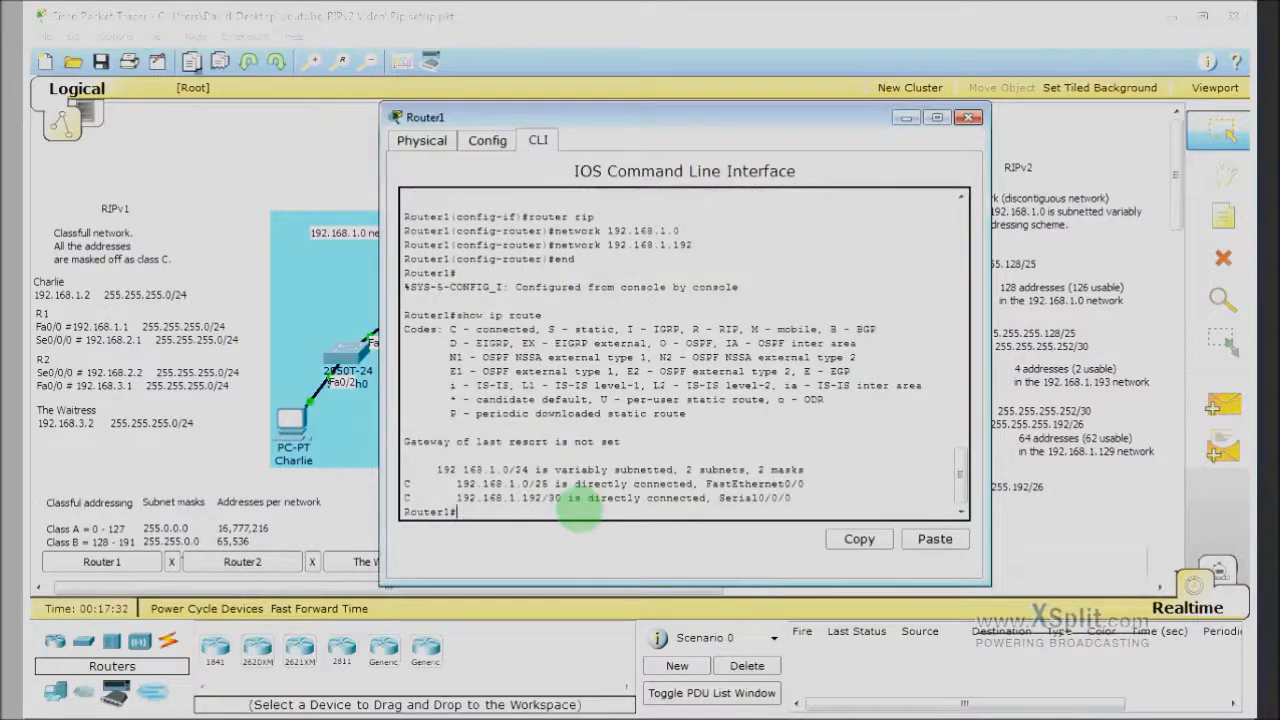
drag(674, 119, 896, 120)
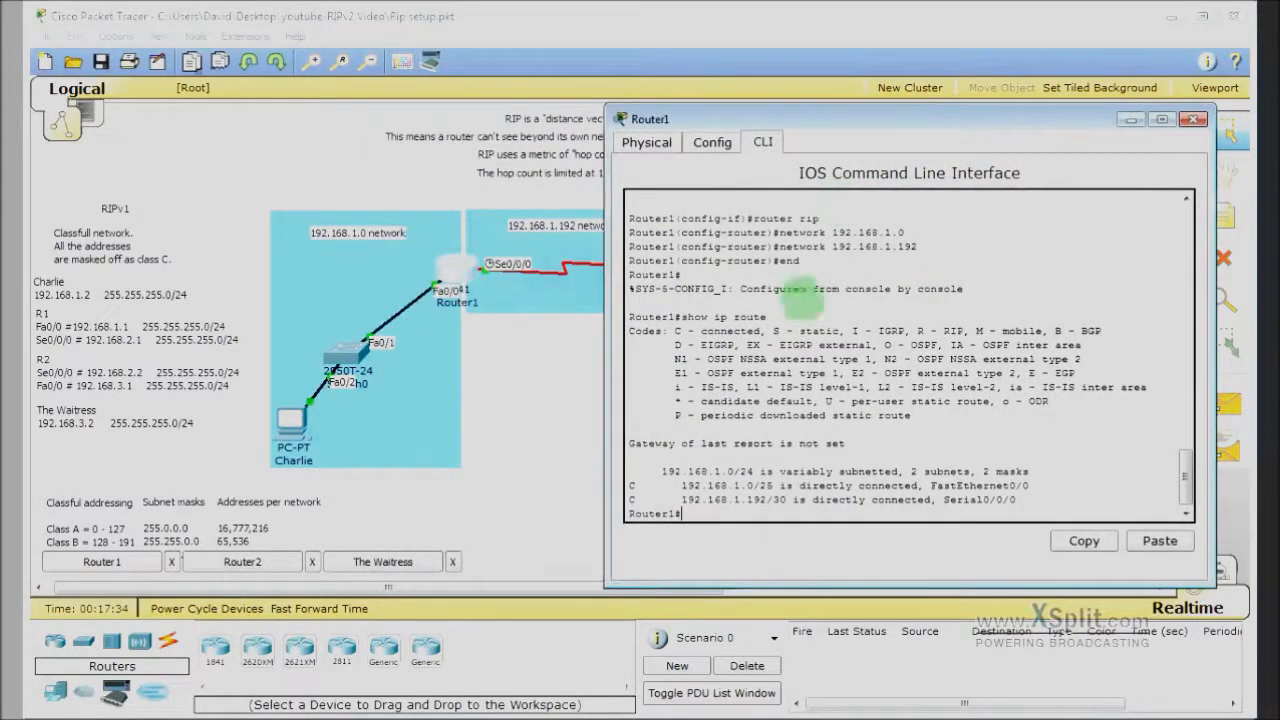
mouse_move(745, 487)
mouse_down()
mouse_move(682, 487)
mouse_move(765, 500)
mouse_up()
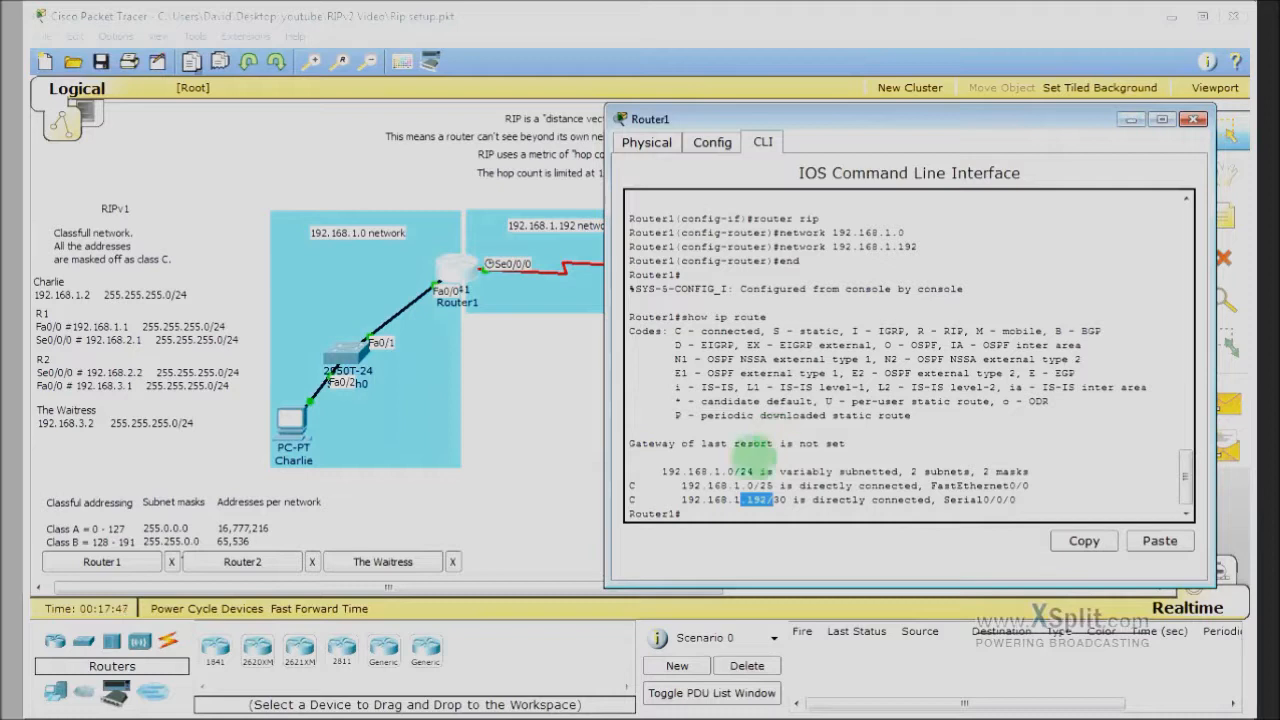
Step: Set RIP to version 2 on Router1, exit to privileged mode, and minimize its window
click(797, 530)
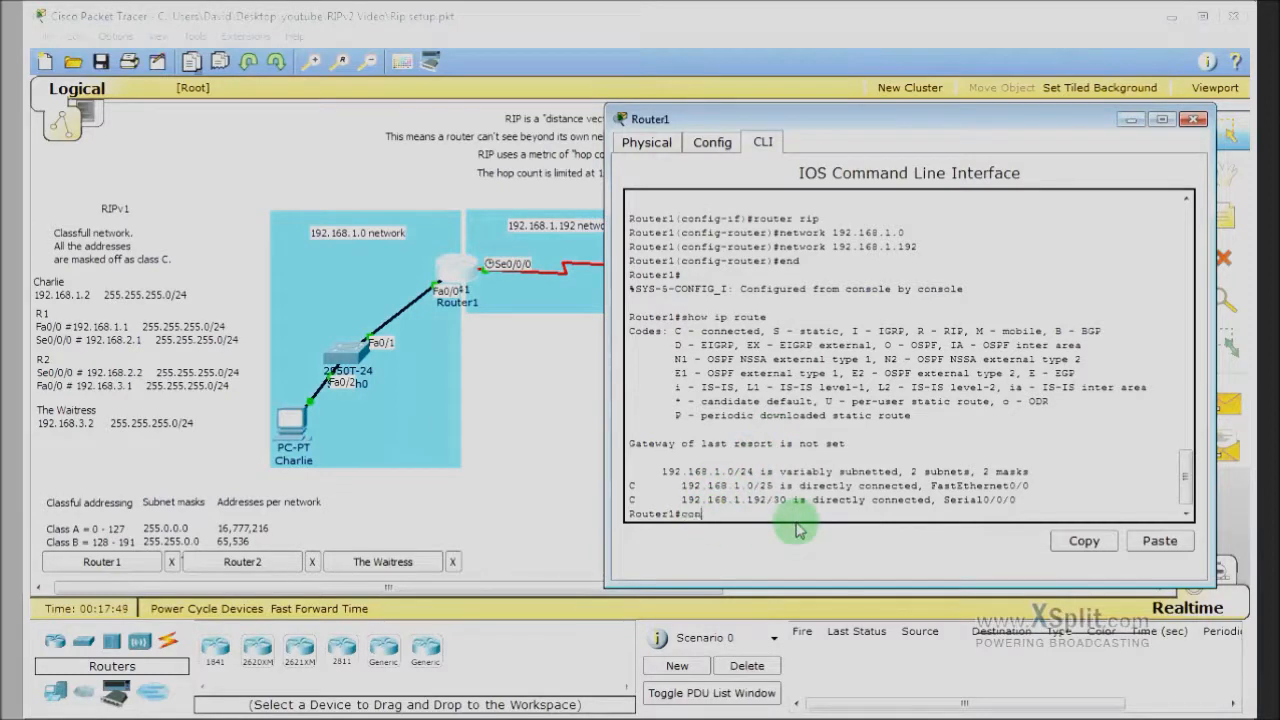
text(conf t)
key(Return)
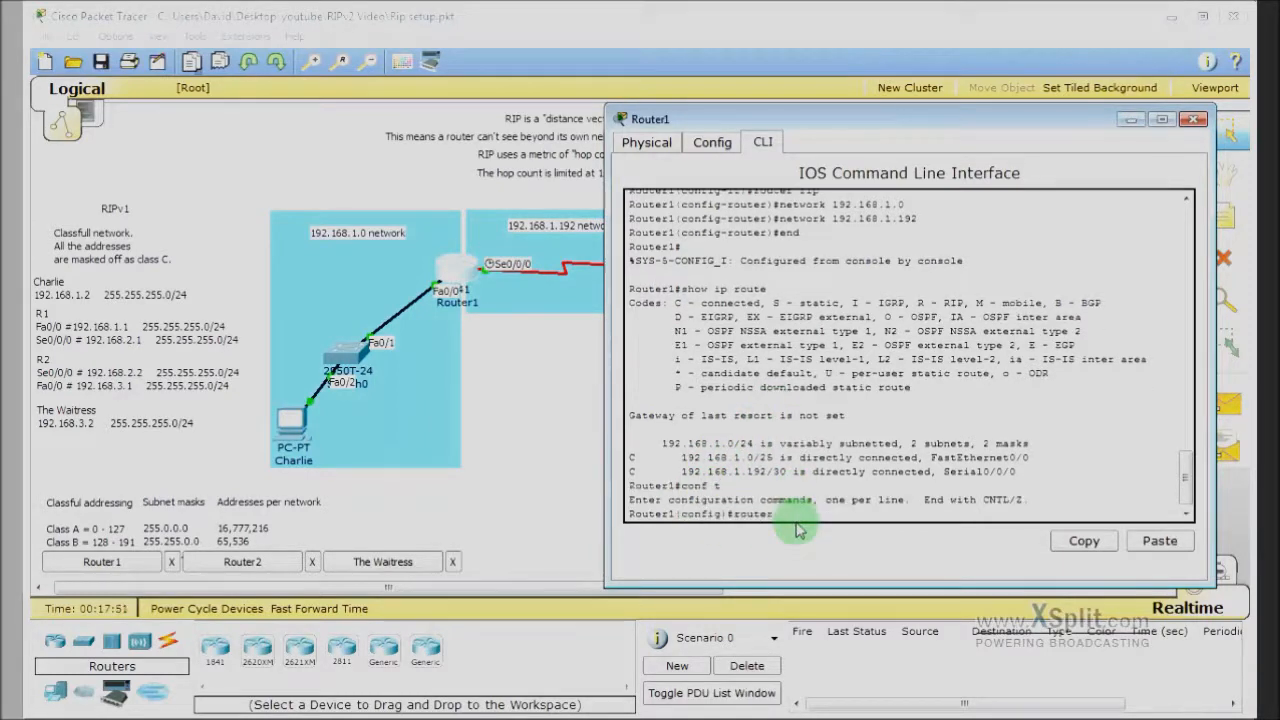
text(router rip)
key(Return)
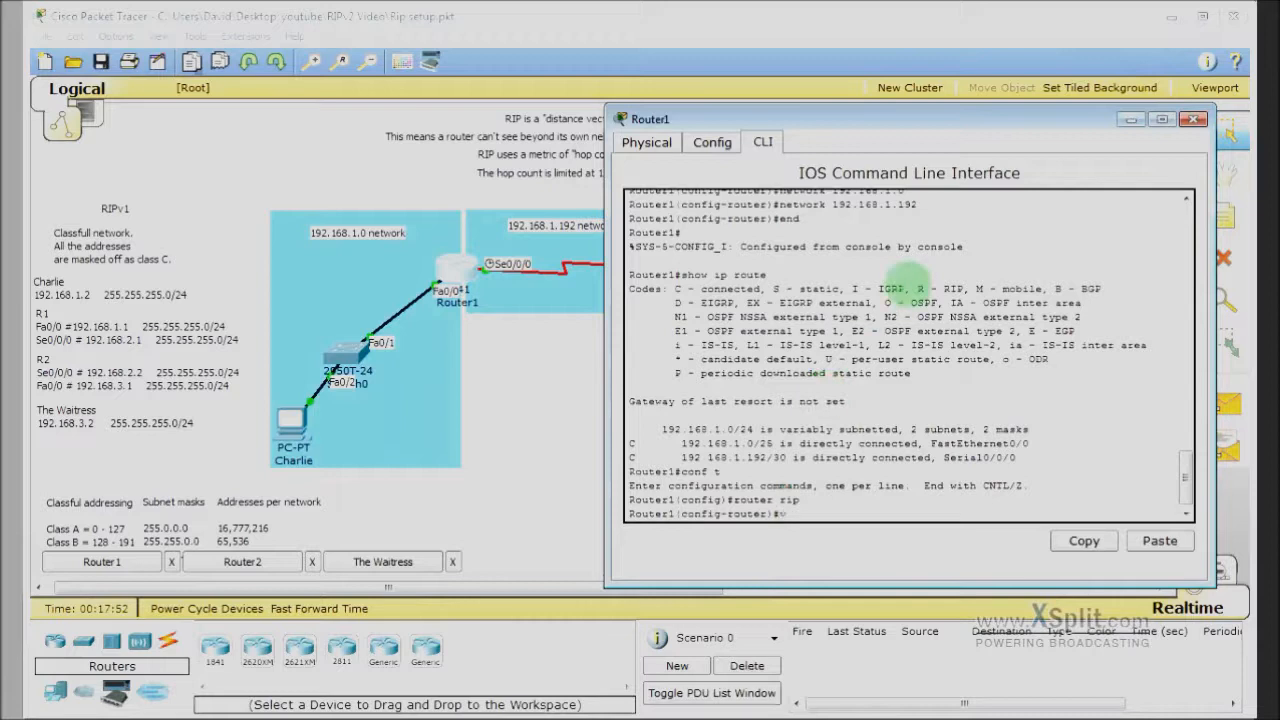
text(version 2)
key(Return)
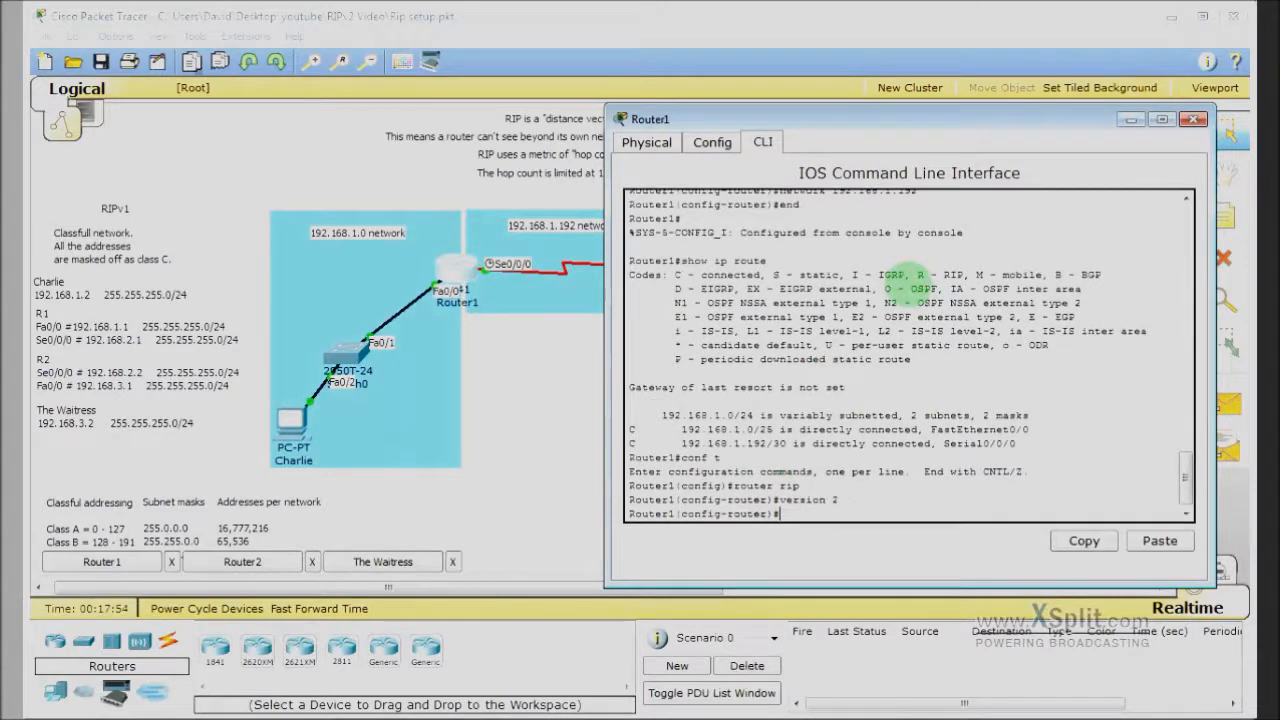
text(end)
key(Return)
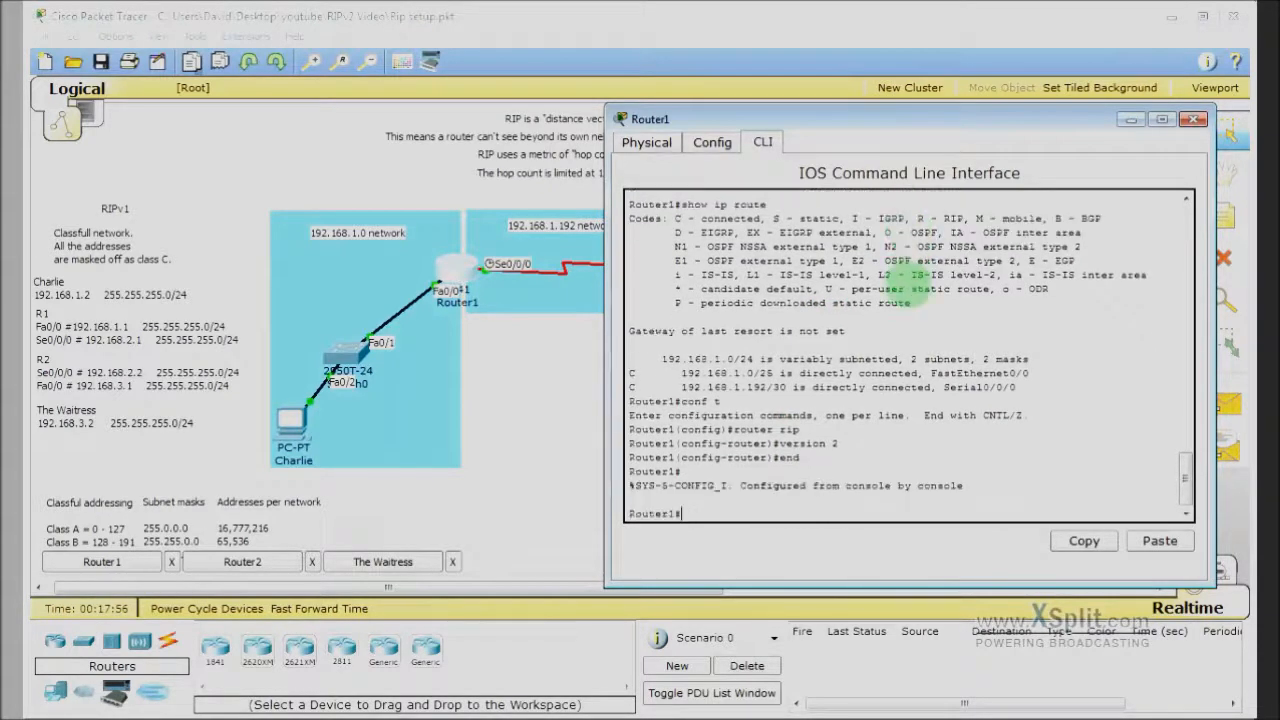
click(1130, 120)
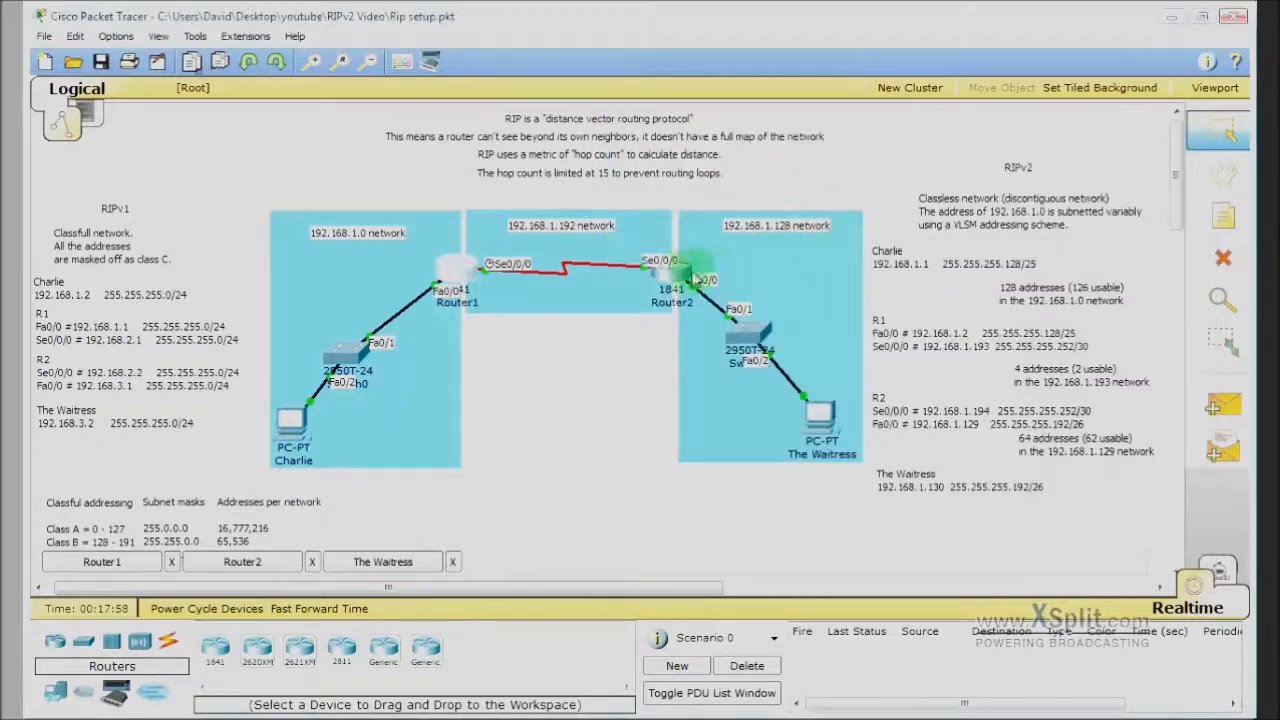
Step: Set RIP to version 2 on Router2, exit to privileged mode, and minimize its window
click(712, 268)
drag(705, 267, 588, 137)
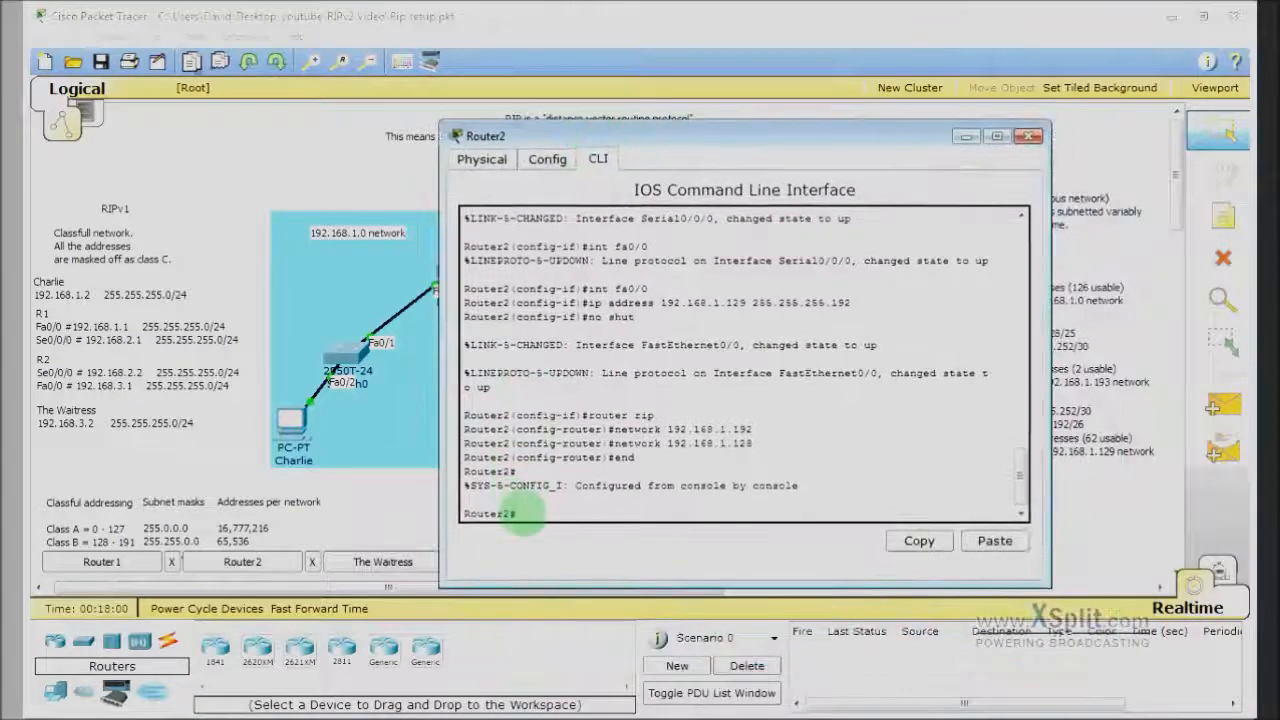
click(560, 534)
text(conf)
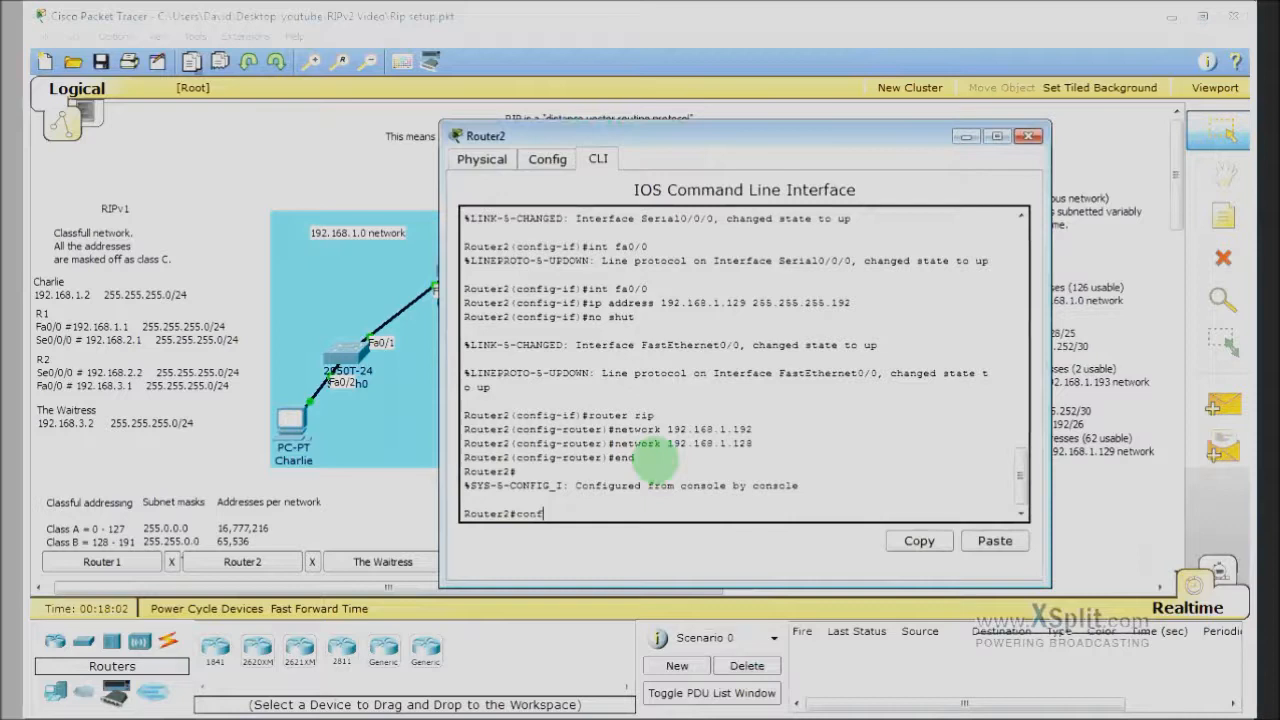
text( t)
key(Return)
text(router rip)
key(Return)
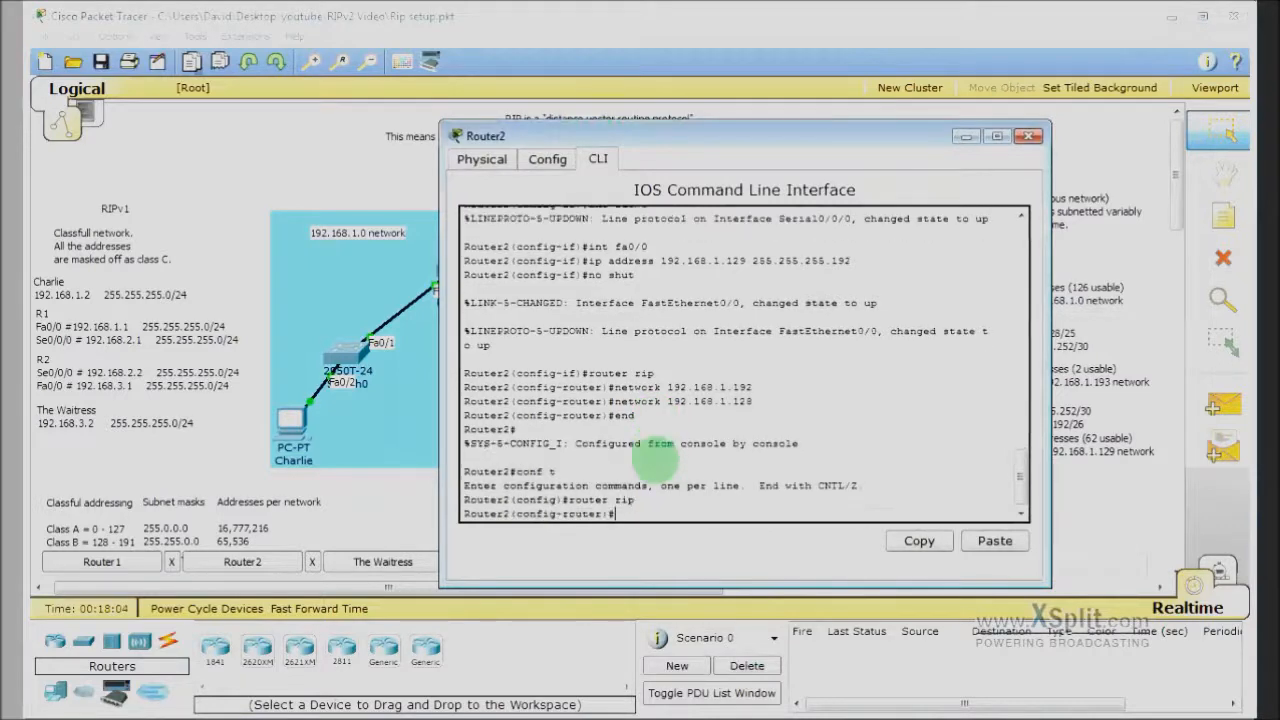
key(Return)
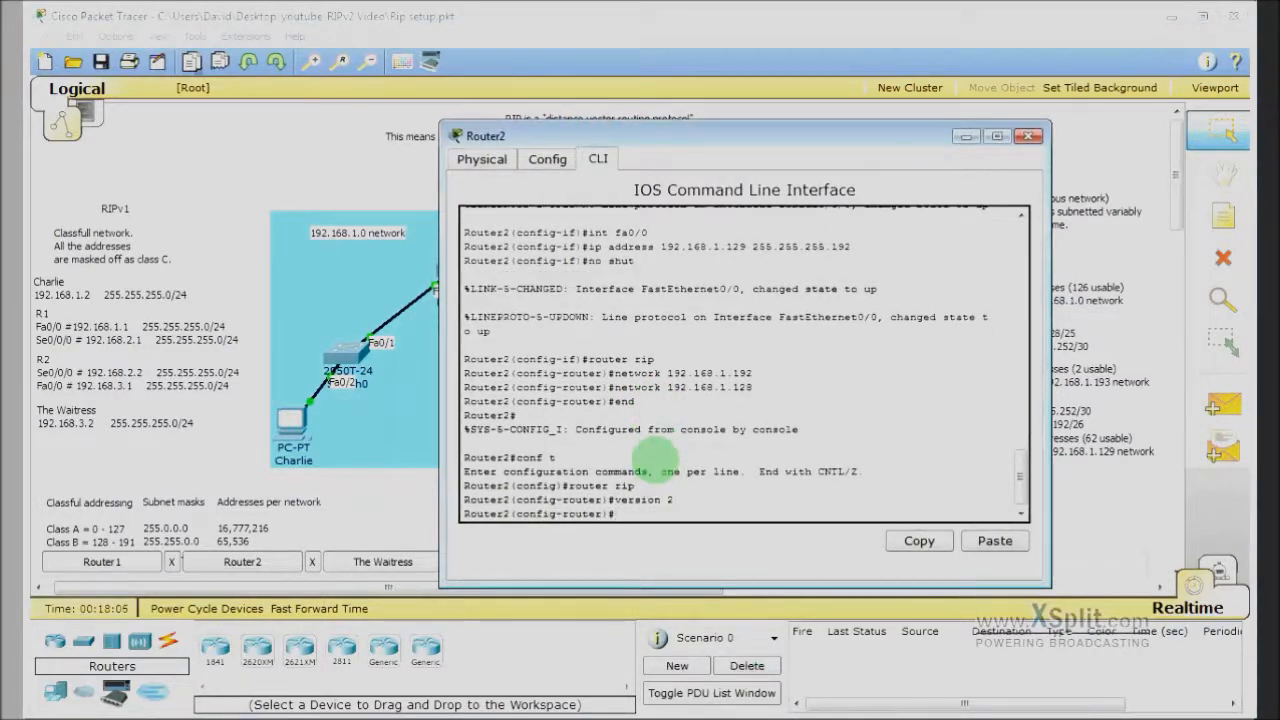
text(end)
key(Return)
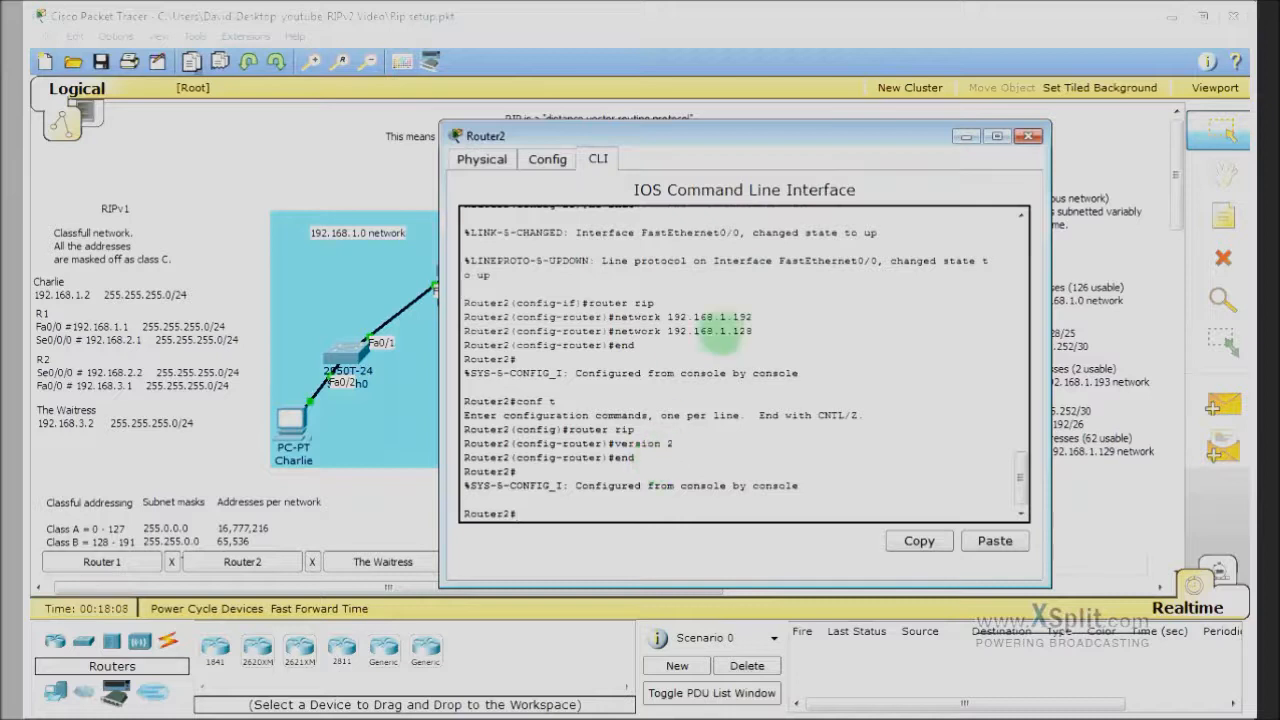
click(968, 148)
Step: Fast-forward the simulation time and send a simple PDU from The Waitress PC to the Charlie PC
click(337, 614)
click(1230, 399)
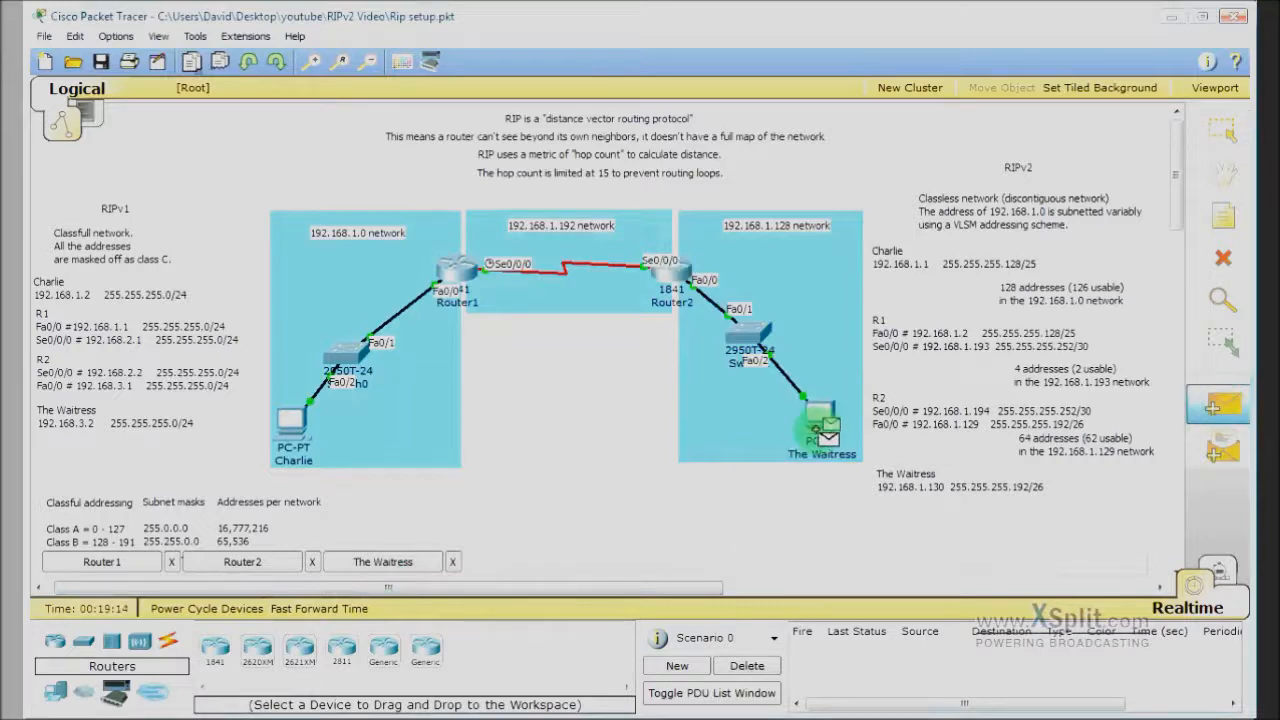
click(293, 425)
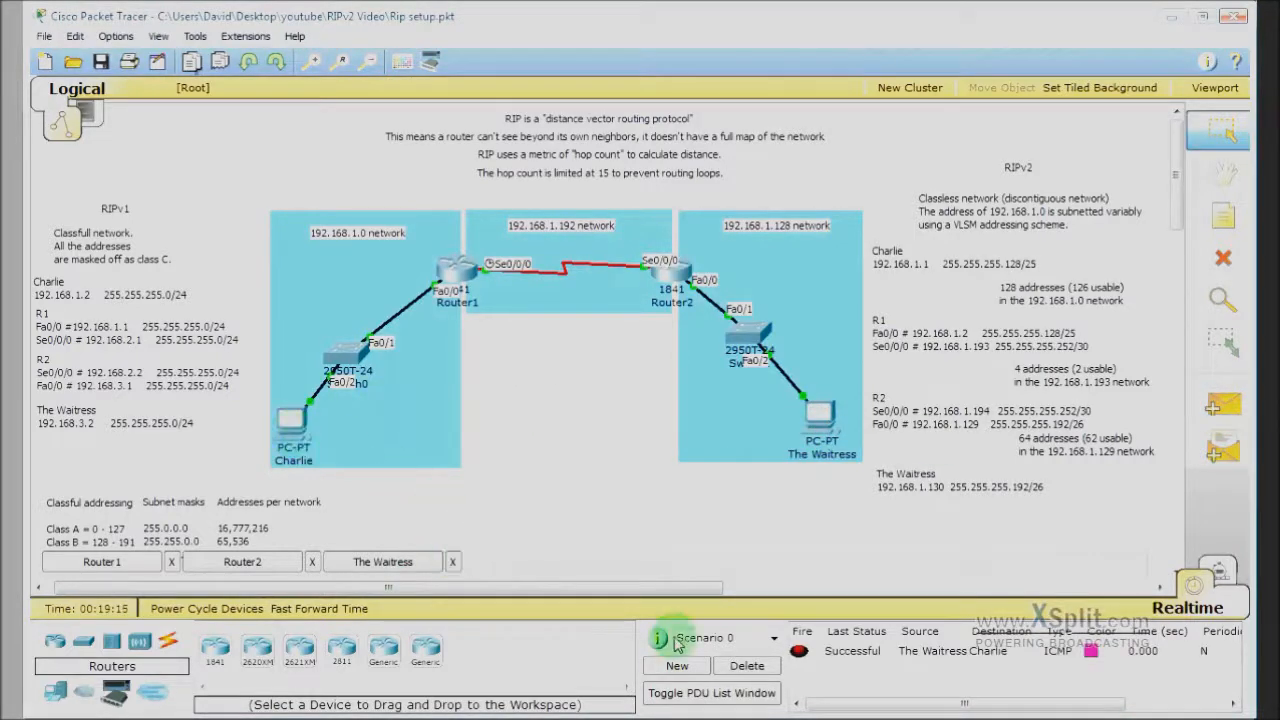
Step: Send a simple PDU from the Charlie PC to The Waitress PC and delete Scenario 0's PDU entries
click(1221, 404)
click(300, 420)
click(816, 420)
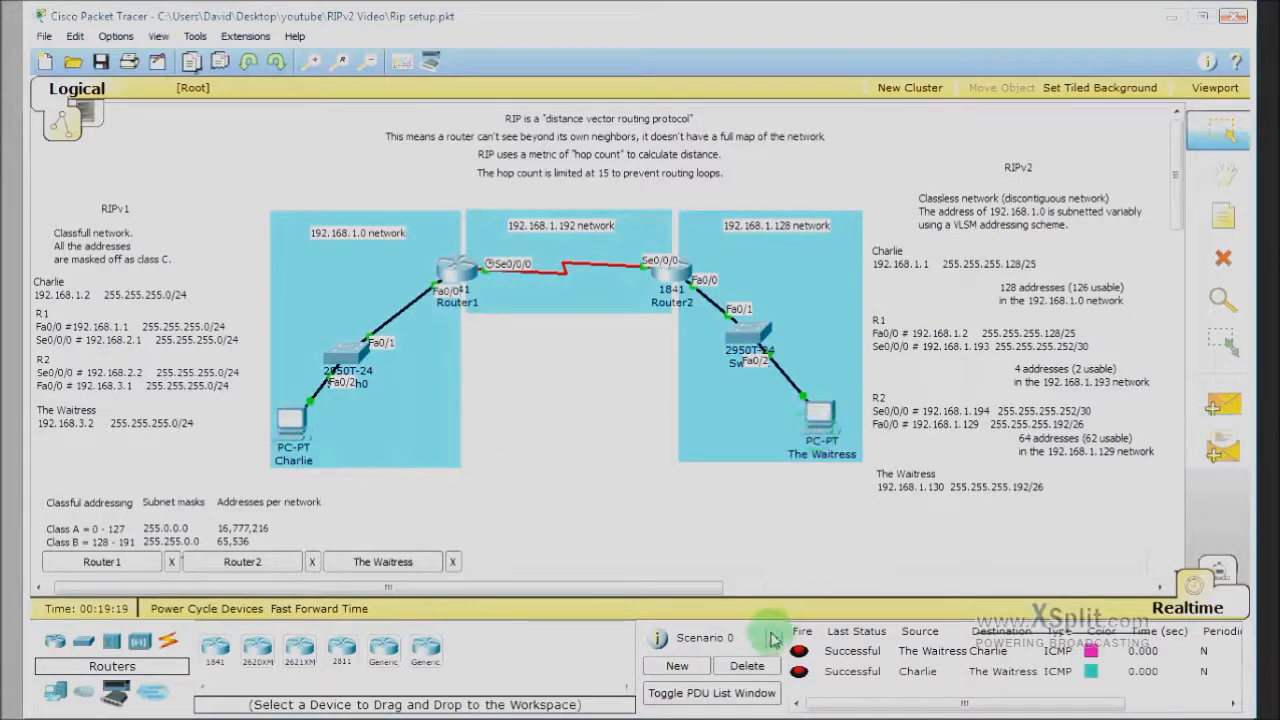
click(748, 666)
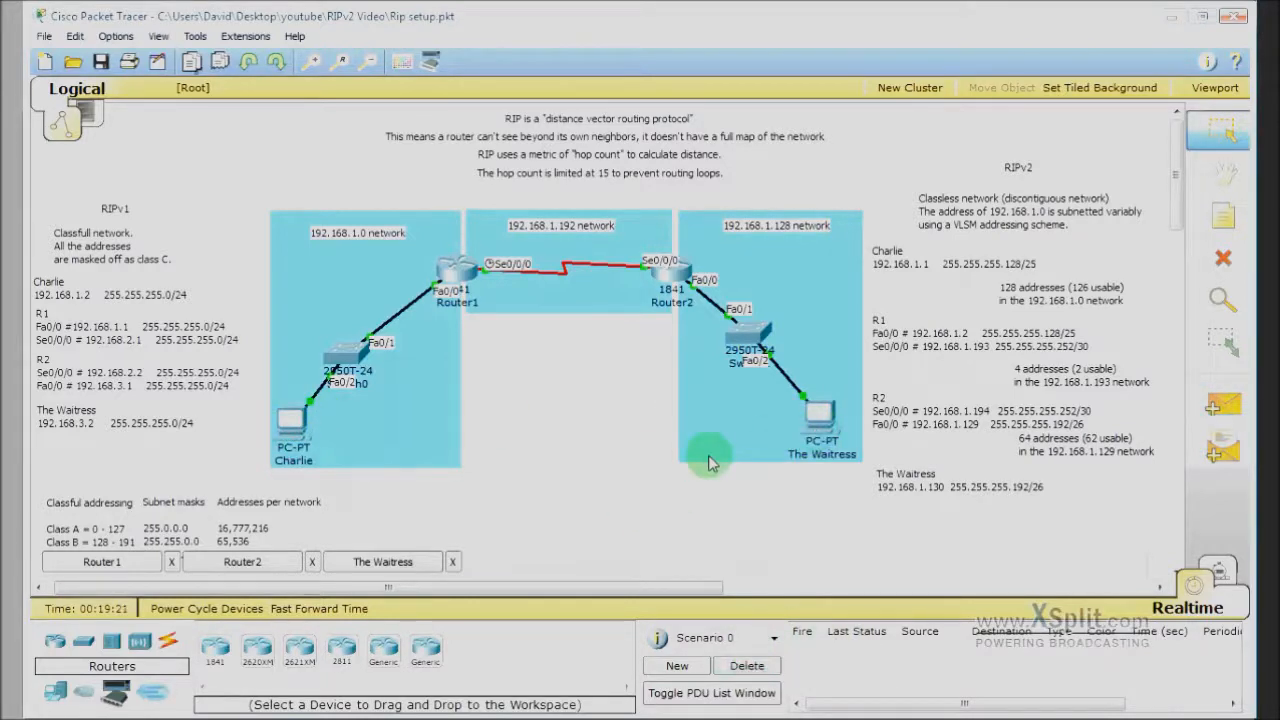
Step: Display Router1's routing table with show ip route, compare its entries with the topology and the RIPv2 addressing notes, and minimize the window
click(457, 275)
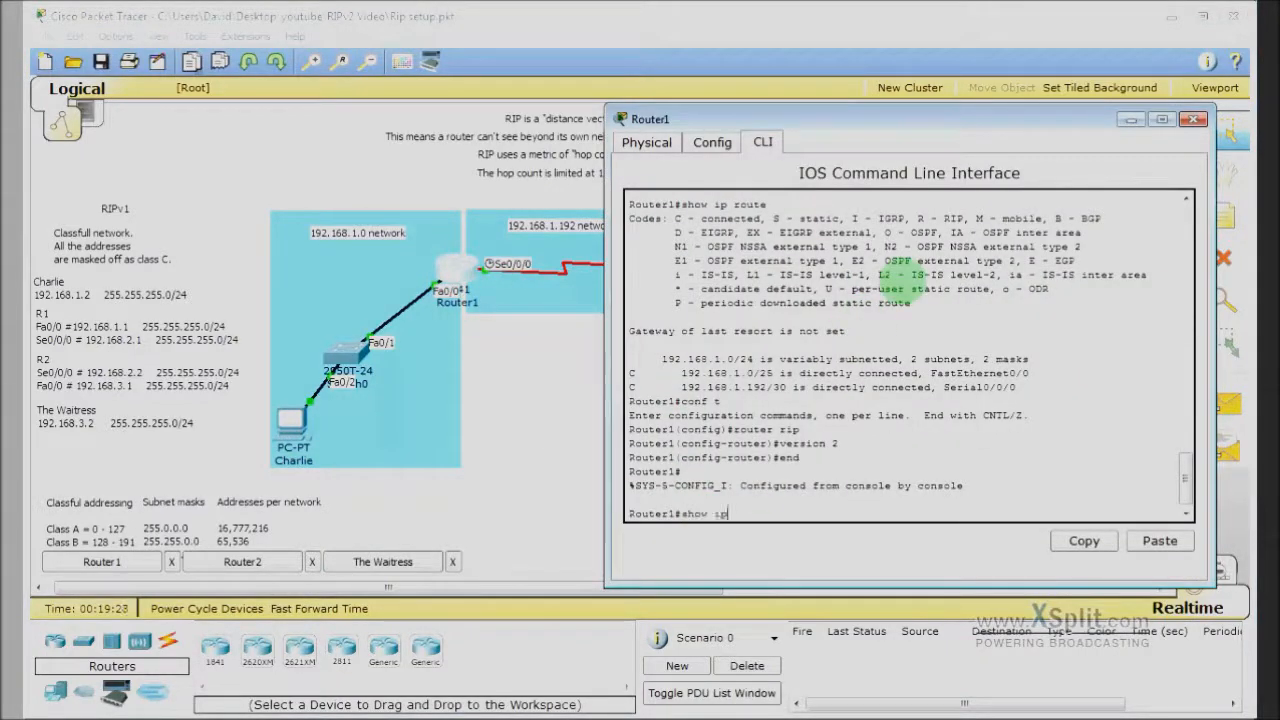
key(Return)
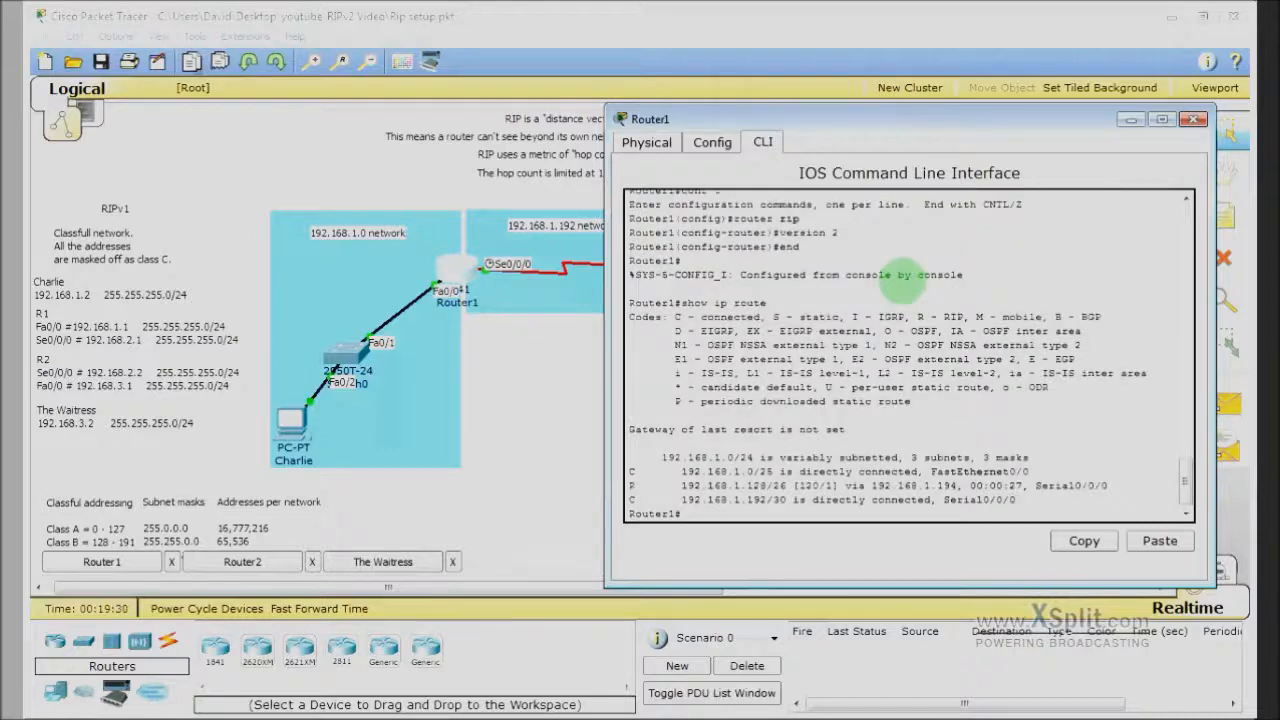
drag(882, 122, 965, 81)
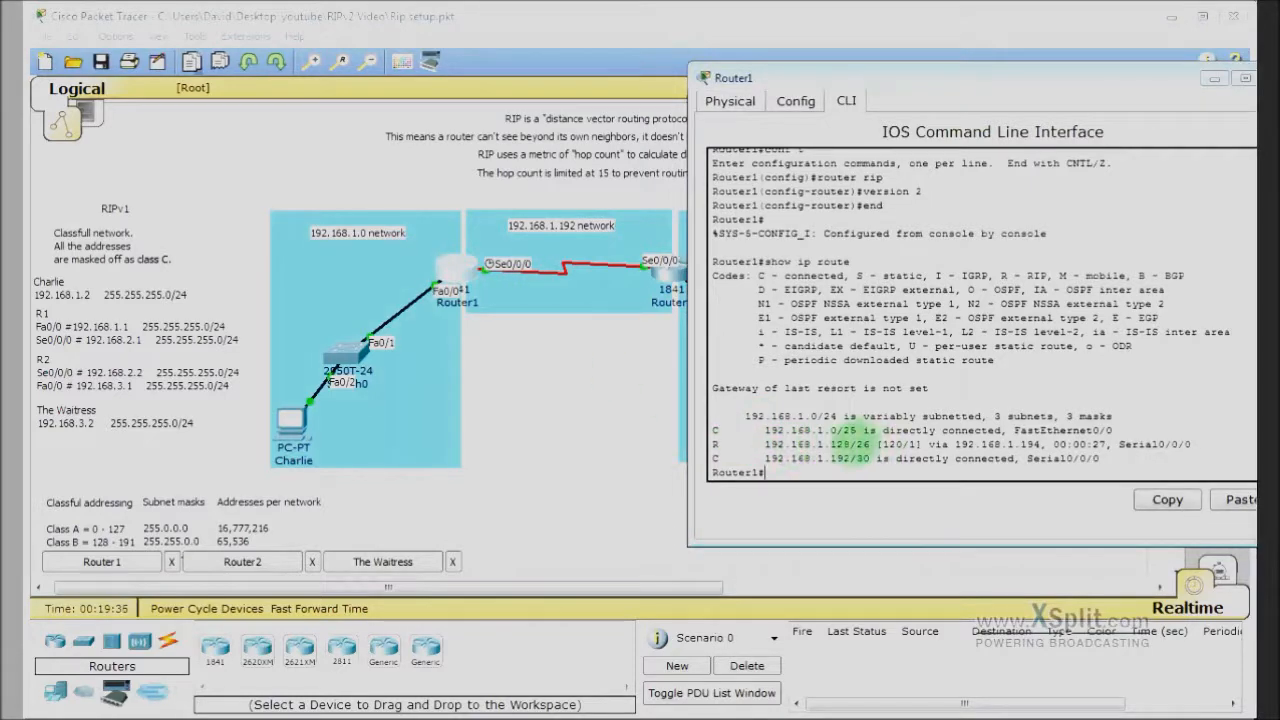
drag(921, 77, 330, 130)
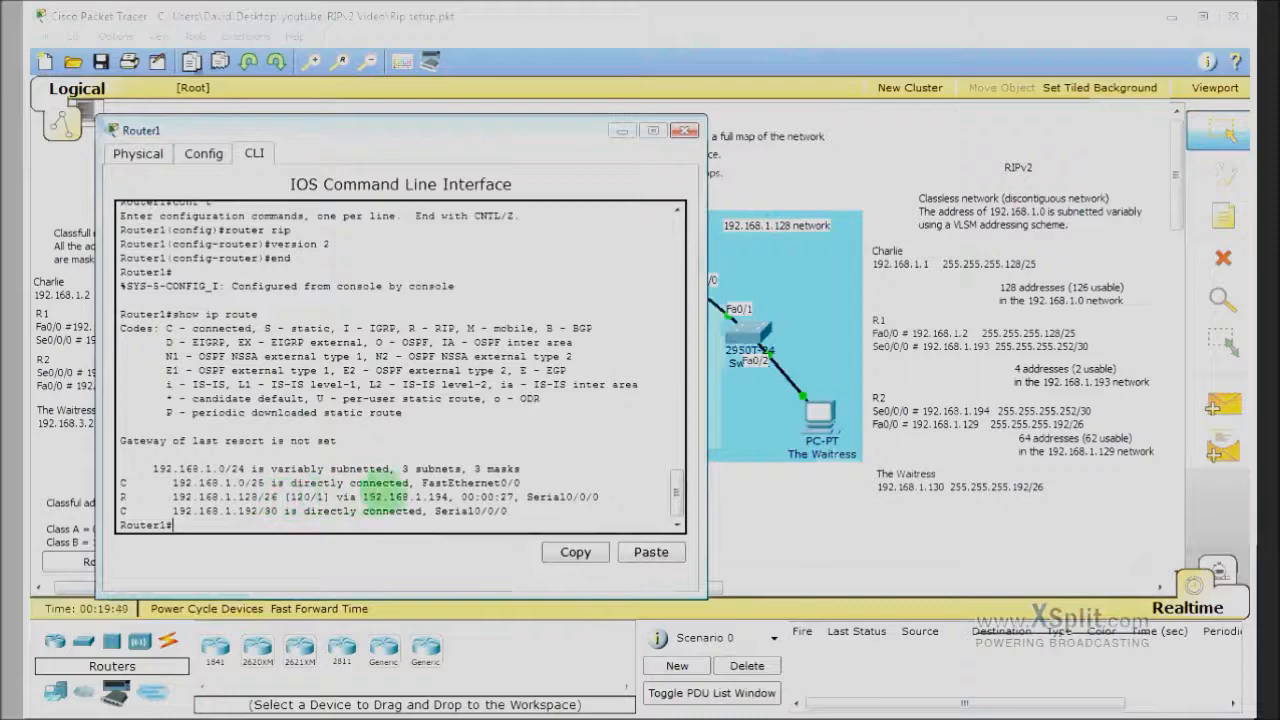
drag(424, 135, 991, 110)
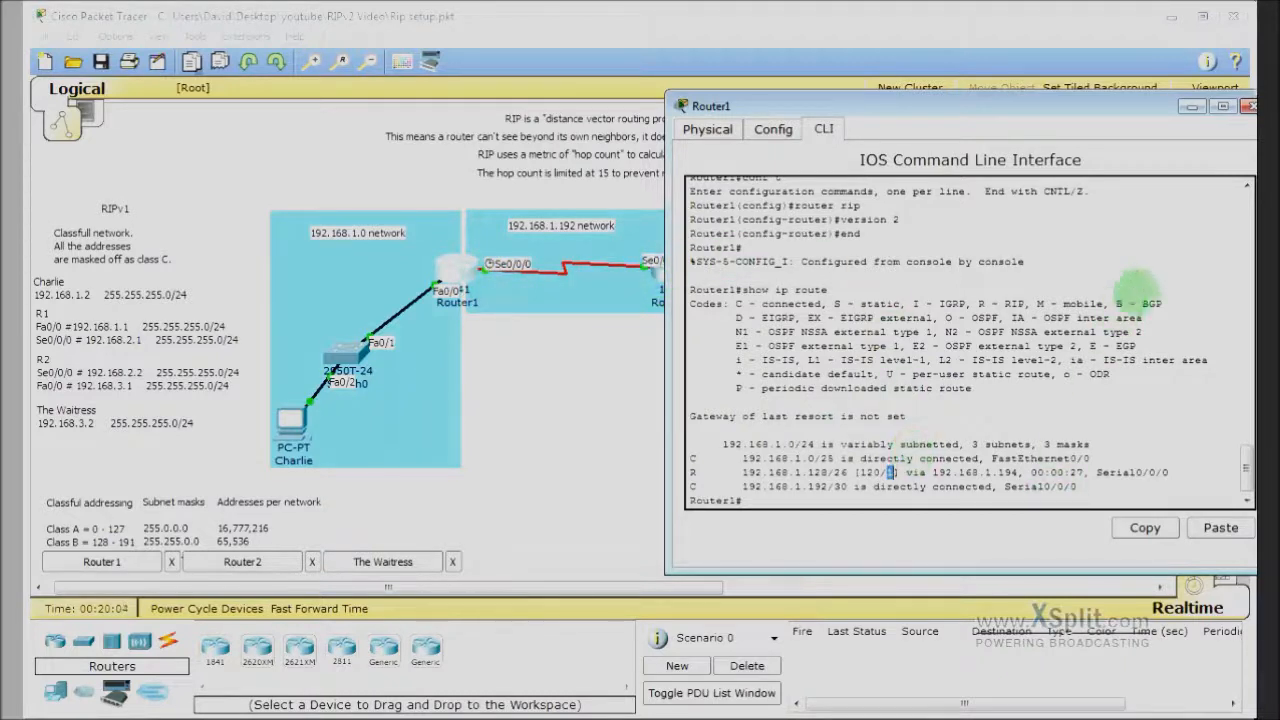
click(1190, 106)
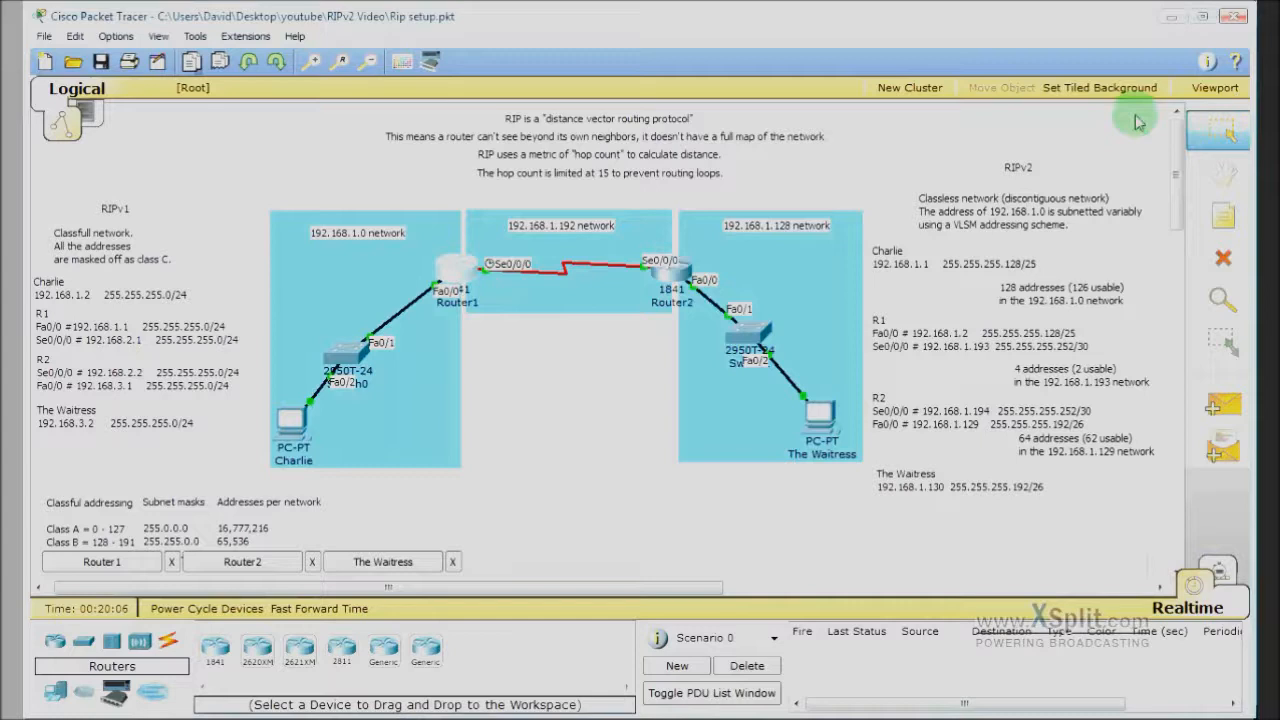